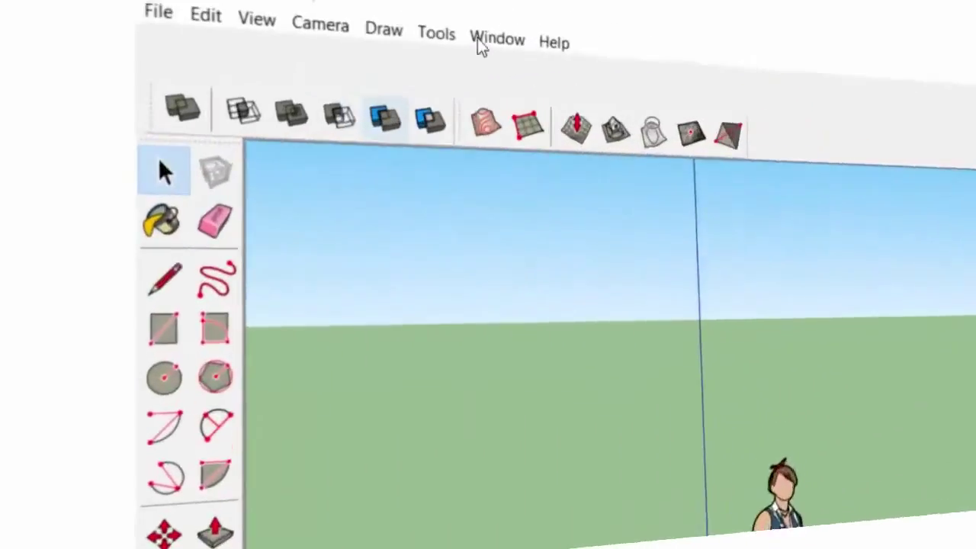
# - Set the model's length units to Decimal centimetres in Model Info > Units
pyautogui.click(367, 46)
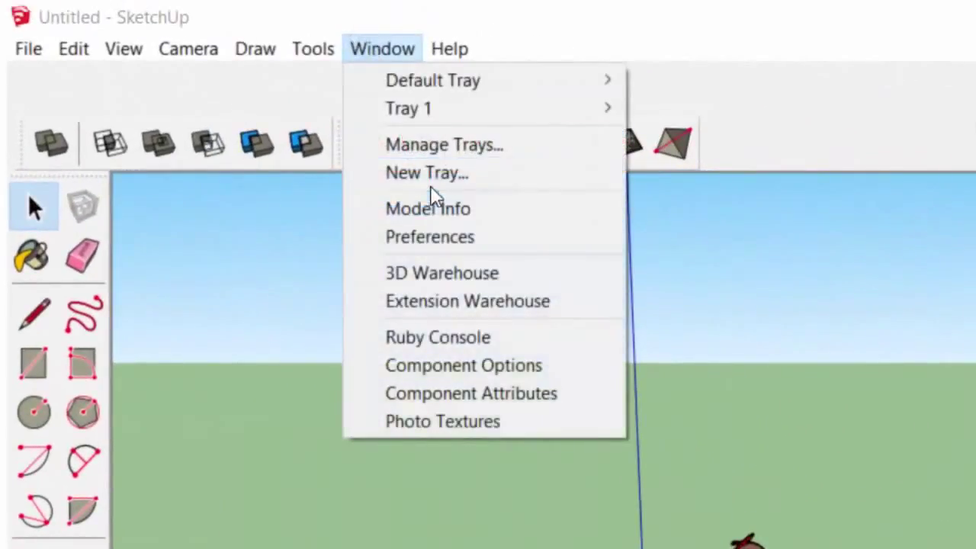
pyautogui.click(427, 208)
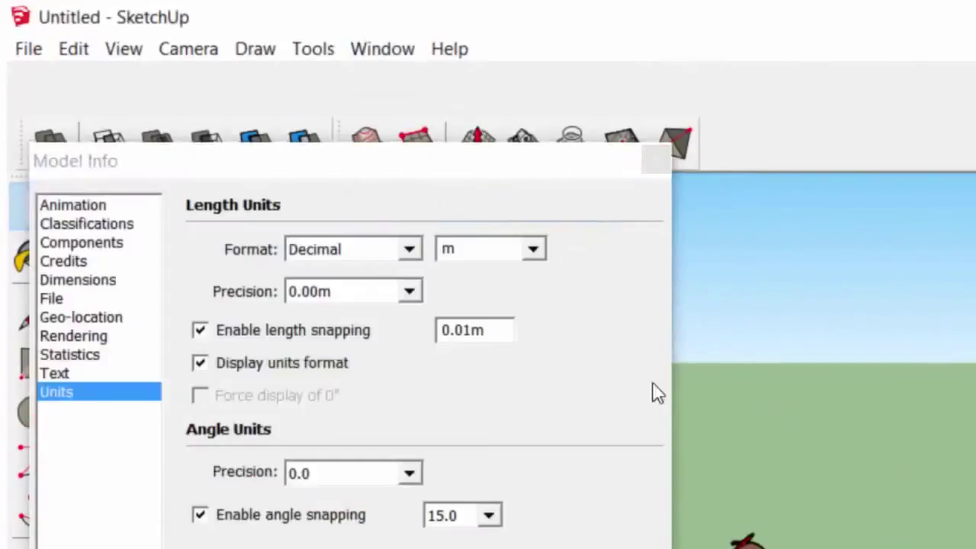
pyautogui.click(533, 249)
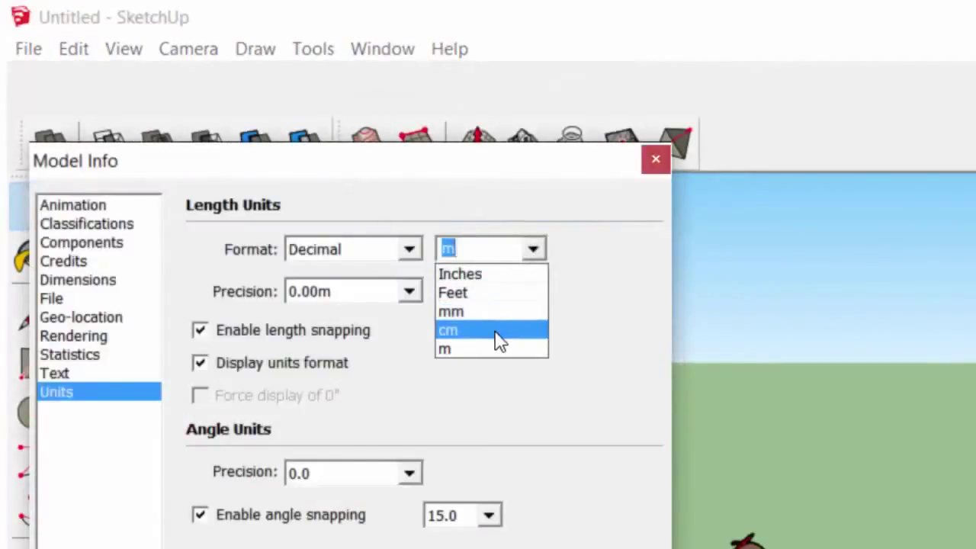
pyautogui.click(496, 335)
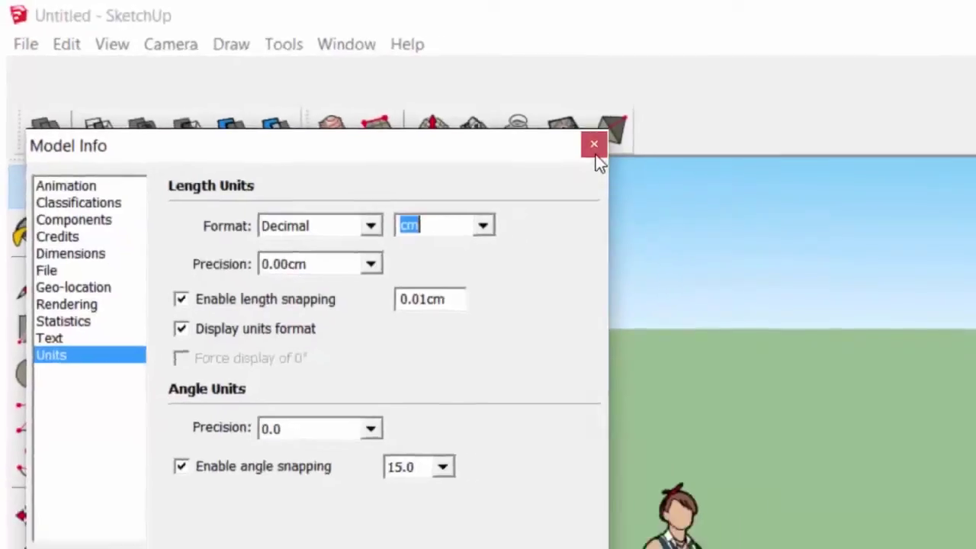
pyautogui.click(655, 160)
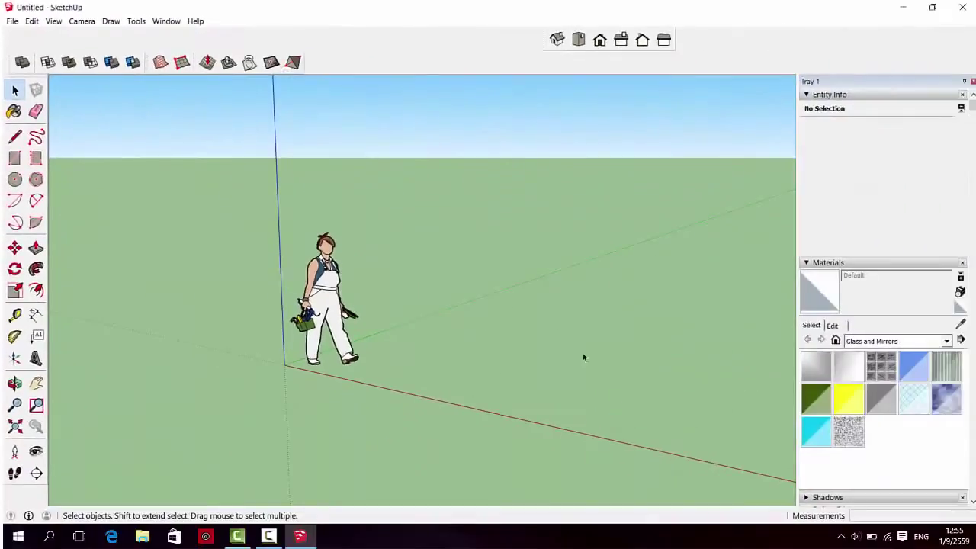
# - Draw a circle of 20 cm radius on the ground plane
pyautogui.scroll(2, 621, 358)
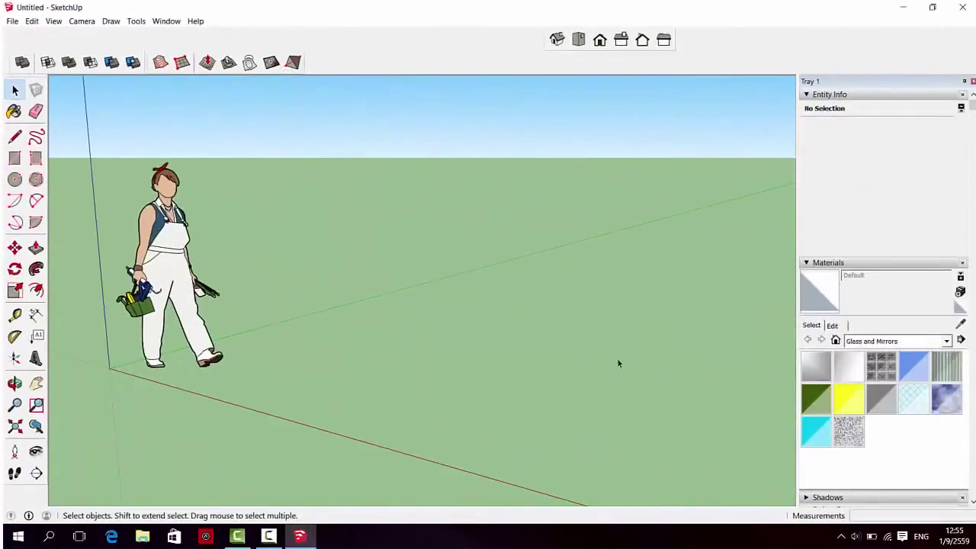
pyautogui.click(14, 178)
pyautogui.click(433, 368)
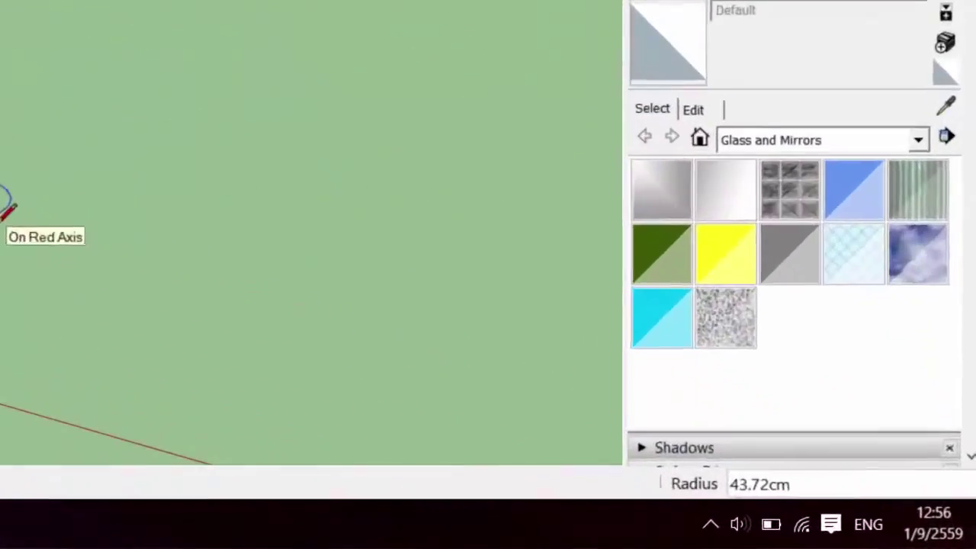
pyautogui.write('20')
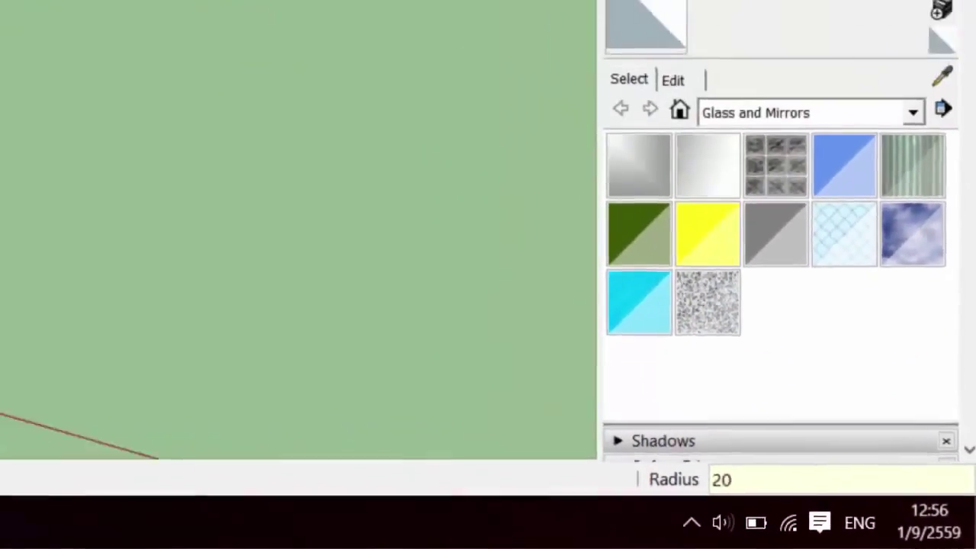
pyautogui.press('Return')
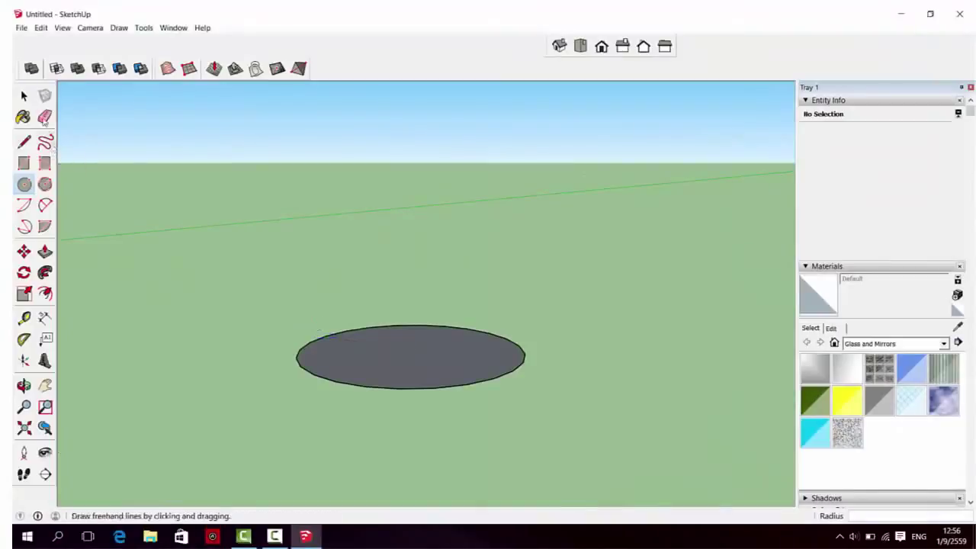
# - Change the circle's segment count to 60 in Entity Info
pyautogui.click(26, 98)
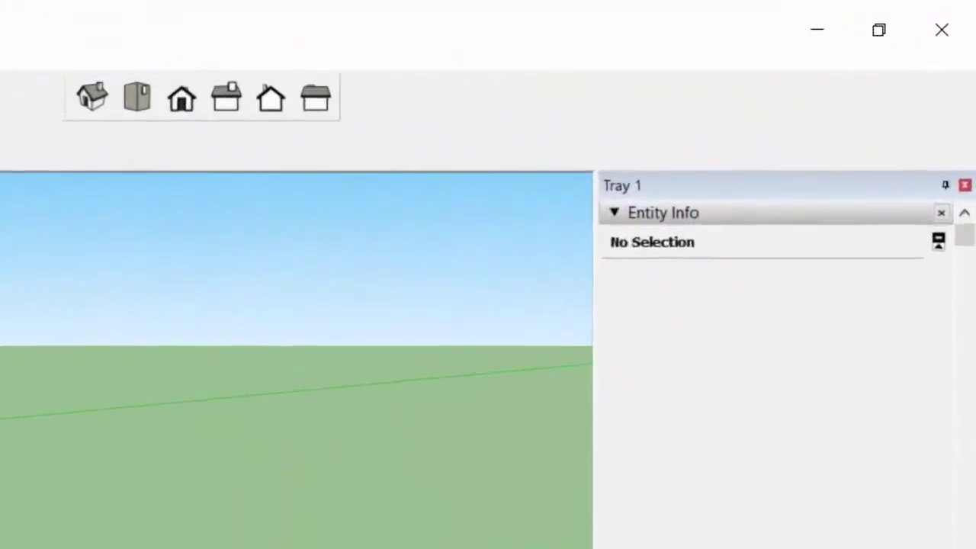
pyautogui.click(487, 388)
pyautogui.moveTo(736, 425); pyautogui.dragTo(697, 424)
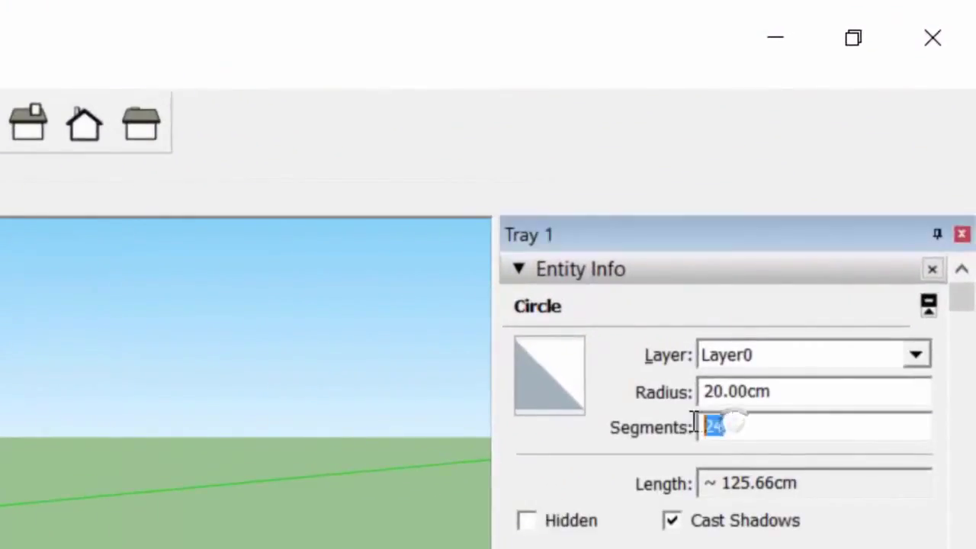
pyautogui.write('60')
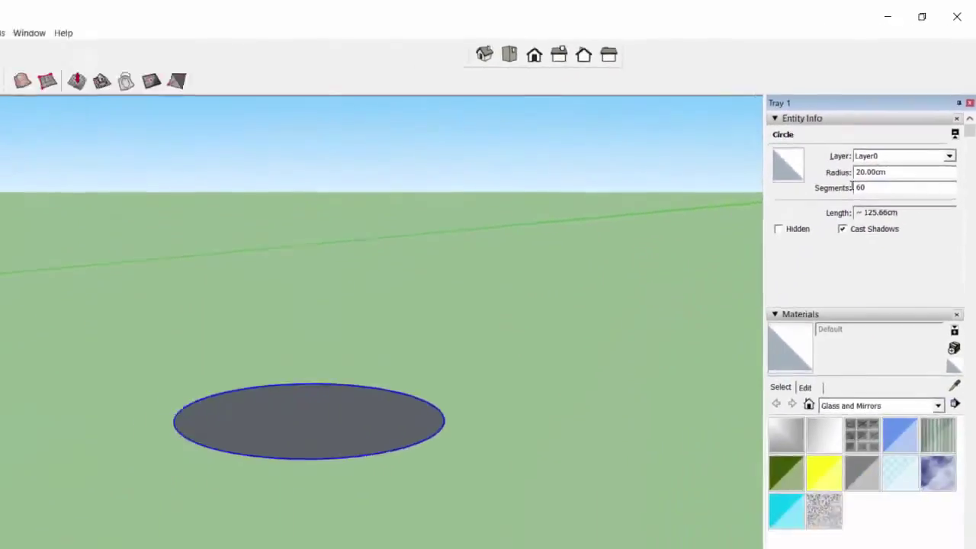
pyautogui.write('l')
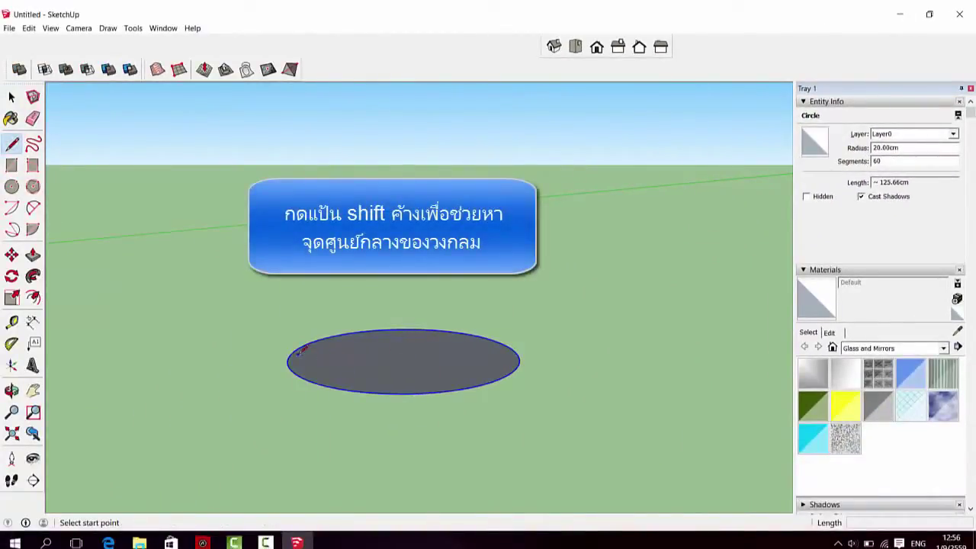
# - Draw a 100 cm vertical line up from the circle's centre with a short top edge
pyautogui.click(405, 352)
pyautogui.scroll(-5, 411, 395)
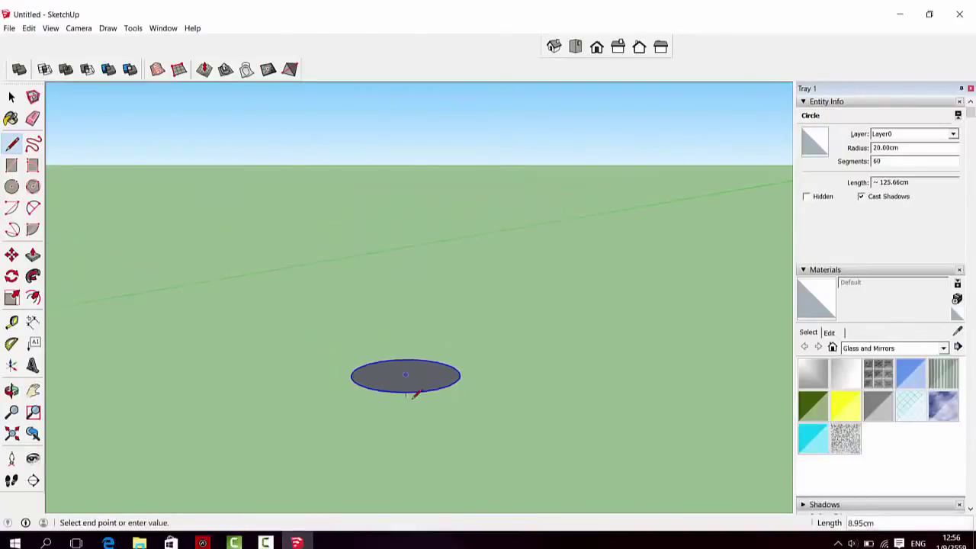
pyautogui.scroll(-2, 418, 399)
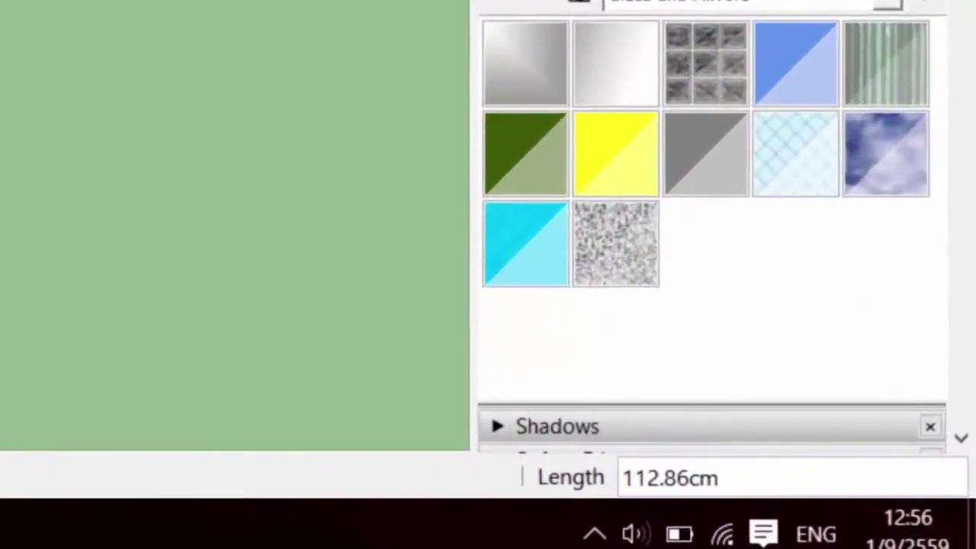
pyautogui.write('100')
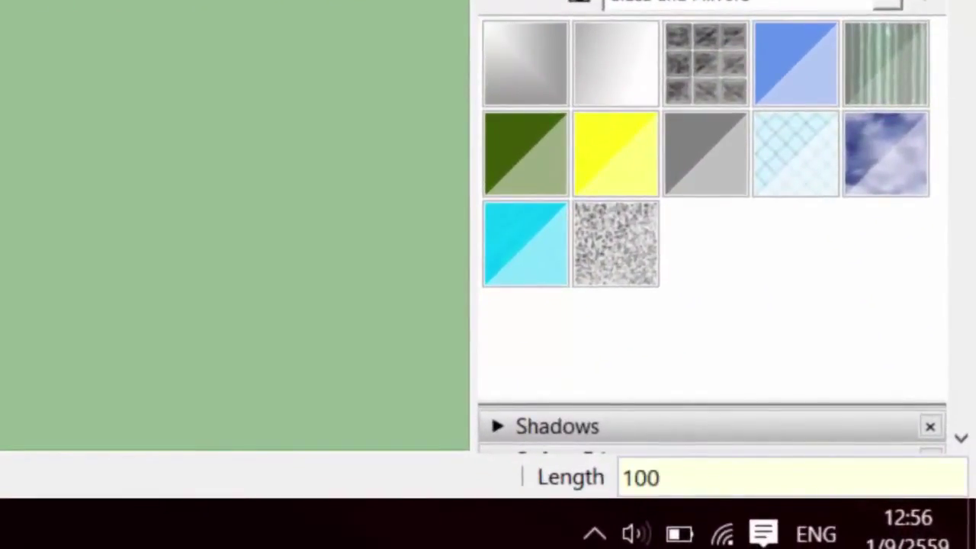
pyautogui.press('Return')
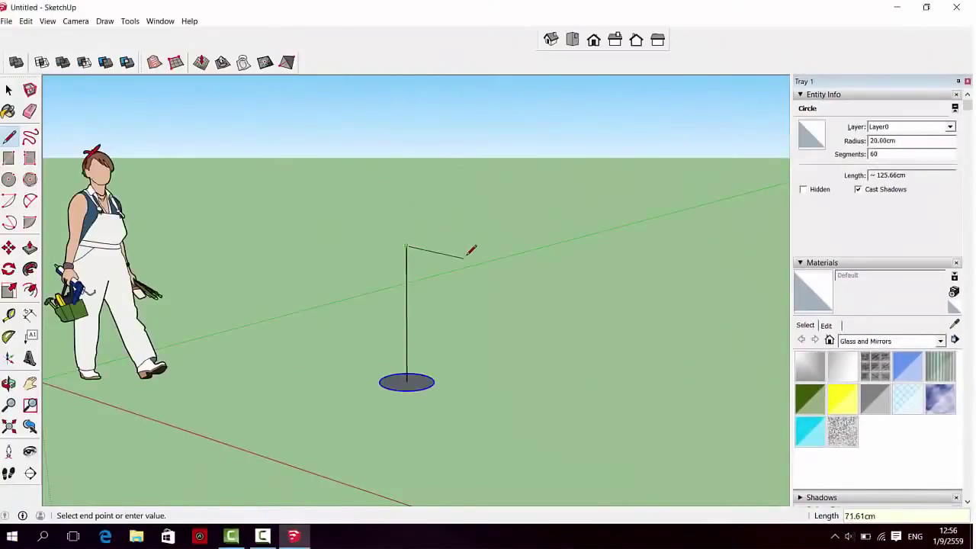
pyautogui.click(468, 249)
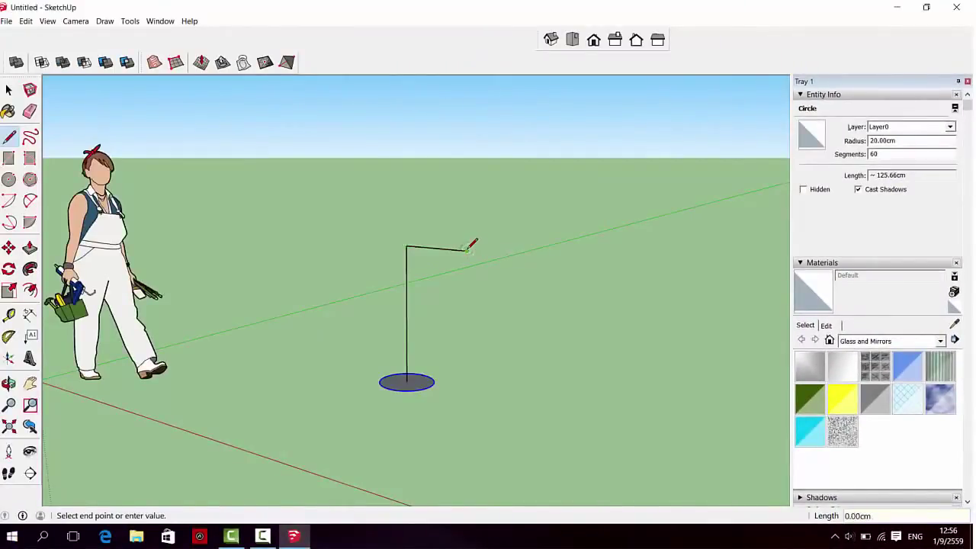
pyautogui.press('Escape')
# - Draw the radius line to the circle's edge and the outer vertical to close the rectangle
pyautogui.scroll(2, 483, 364)
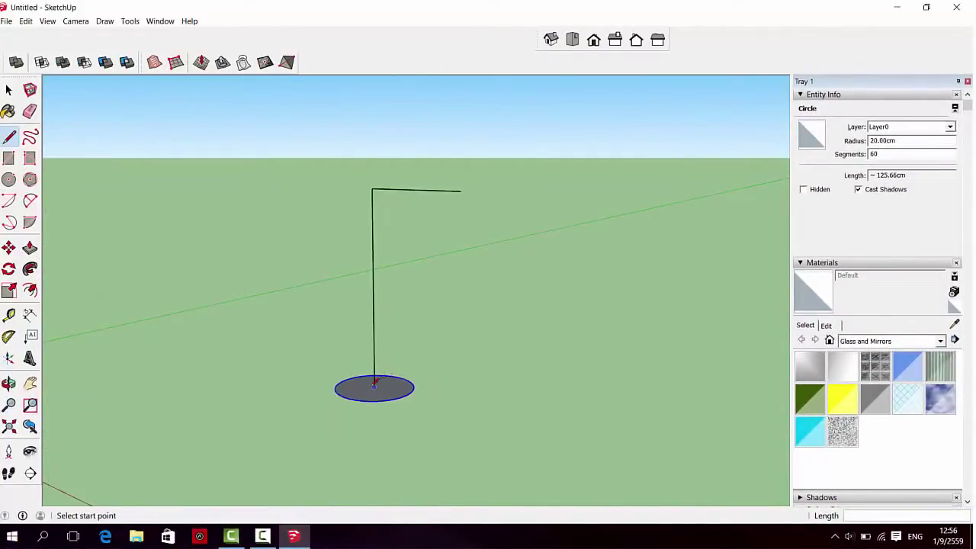
pyautogui.click(374, 386)
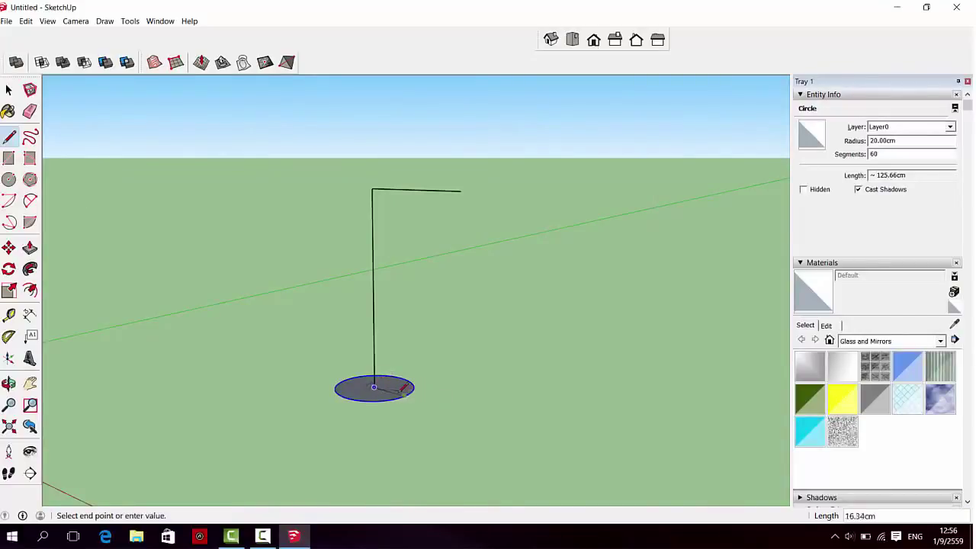
pyautogui.scroll(3, 398, 391)
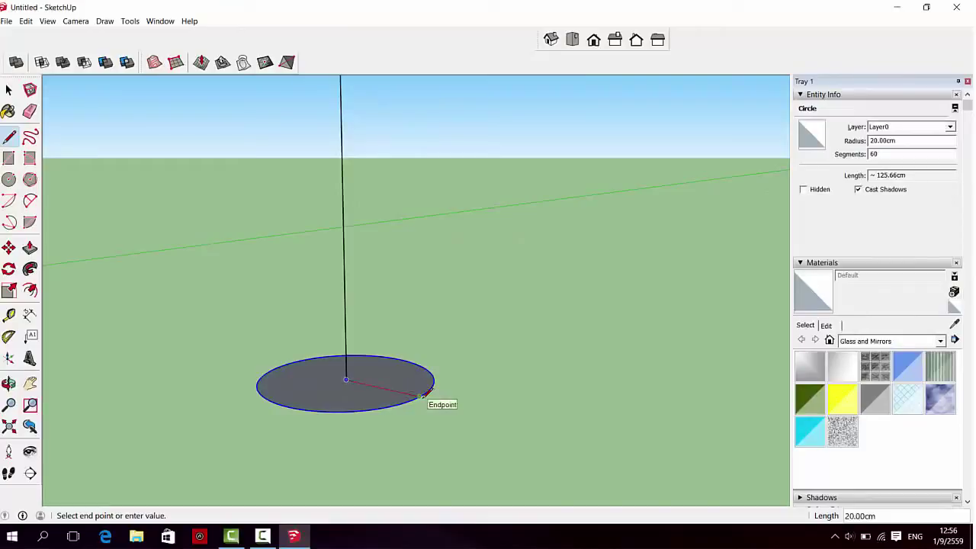
pyautogui.click(426, 395)
pyautogui.scroll(-3, 438, 404)
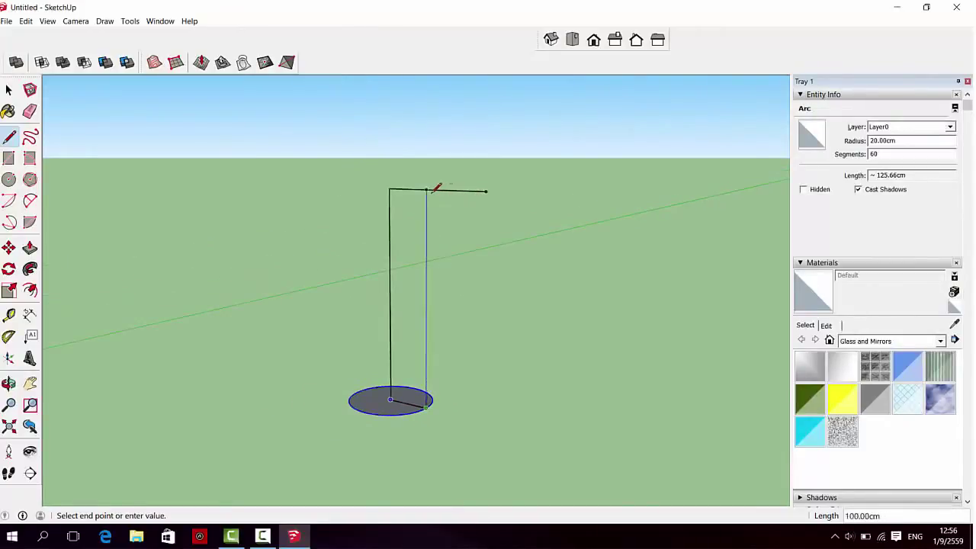
pyautogui.click(427, 190)
# - Erase the stray edge sticking out past the top of the rectangle
pyautogui.click(30, 110)
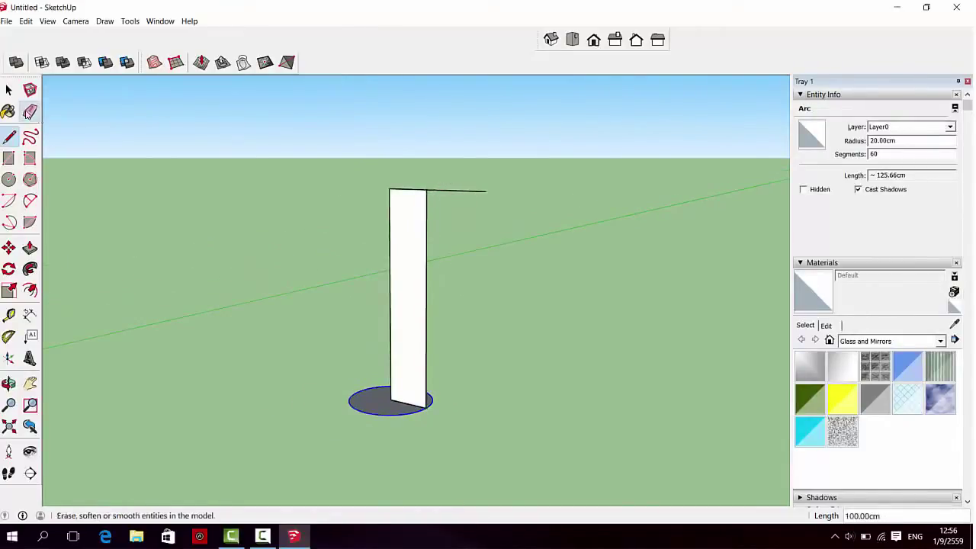
pyautogui.click(457, 196)
pyautogui.moveTo(457, 198); pyautogui.dragTo(444, 272, button='middle')
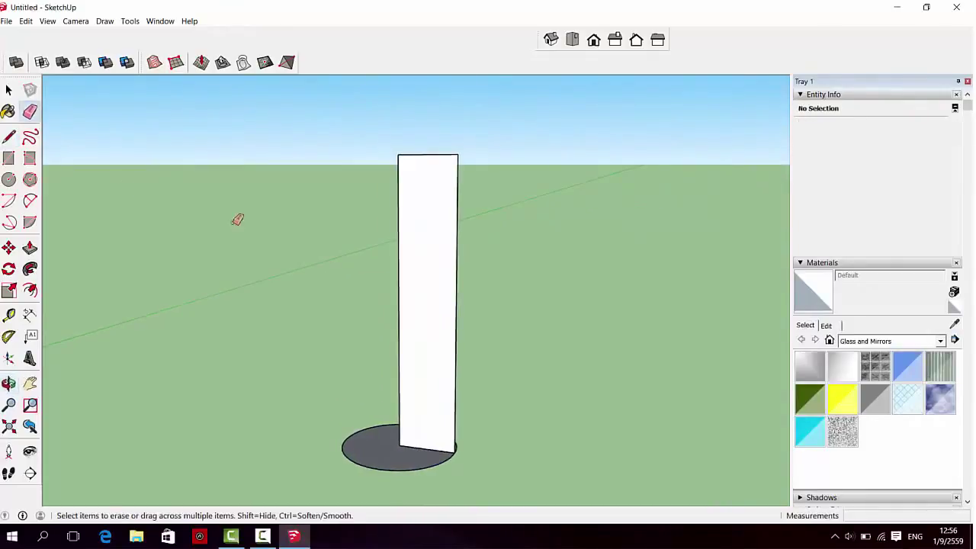
pyautogui.click(9, 136)
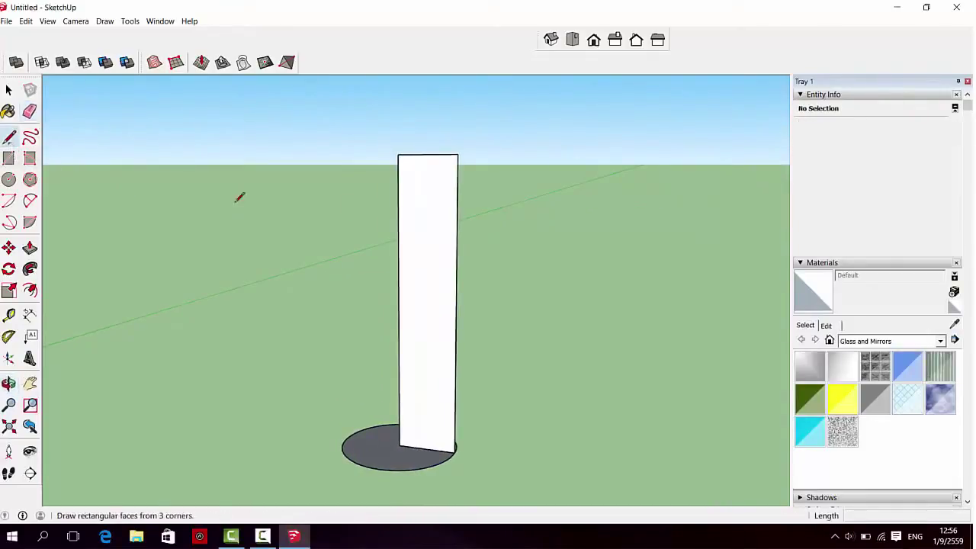
# - Draw a 20 cm line down the face and a shoulder arc from its end to the right edge
pyautogui.click(427, 155)
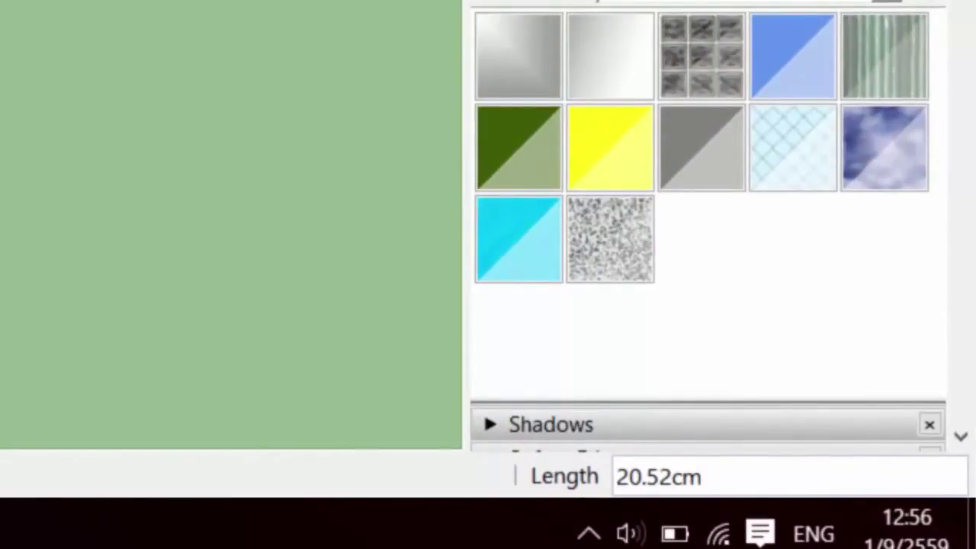
pyautogui.write('20')
pyautogui.press('Return')
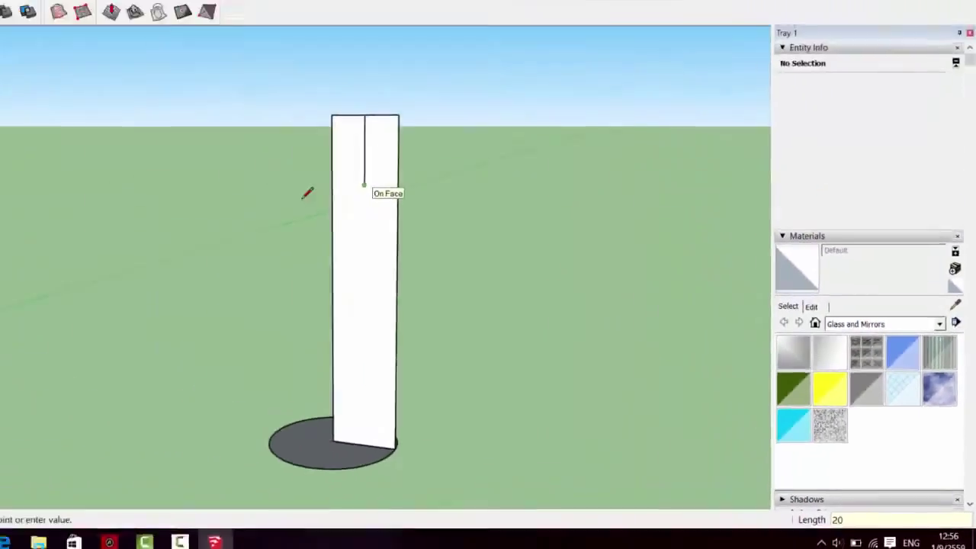
pyautogui.click(35, 210)
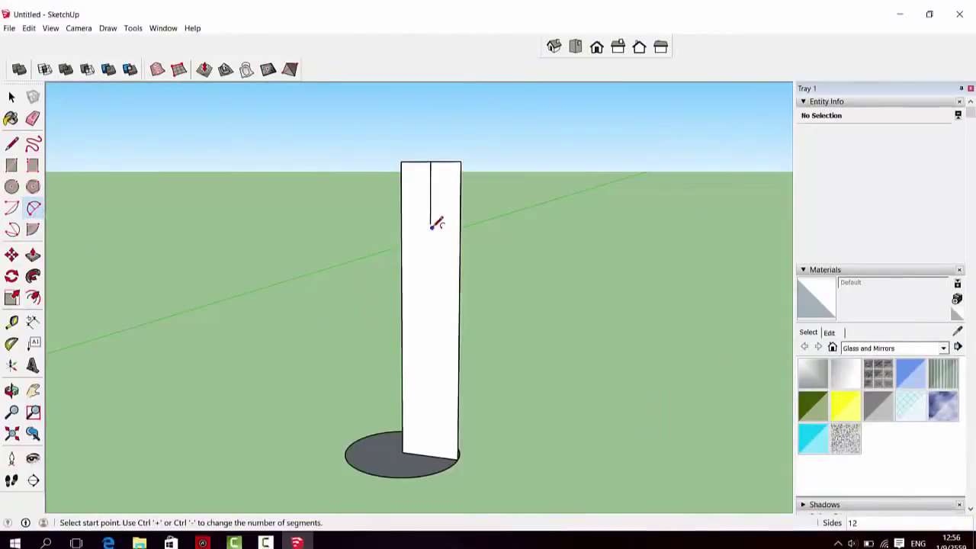
pyautogui.click(430, 222)
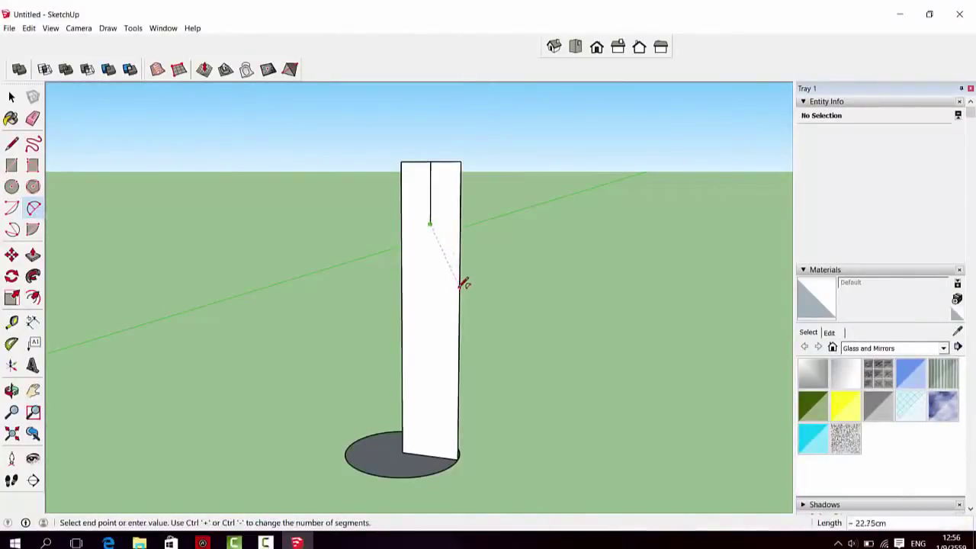
pyautogui.click(460, 284)
pyautogui.click(456, 264)
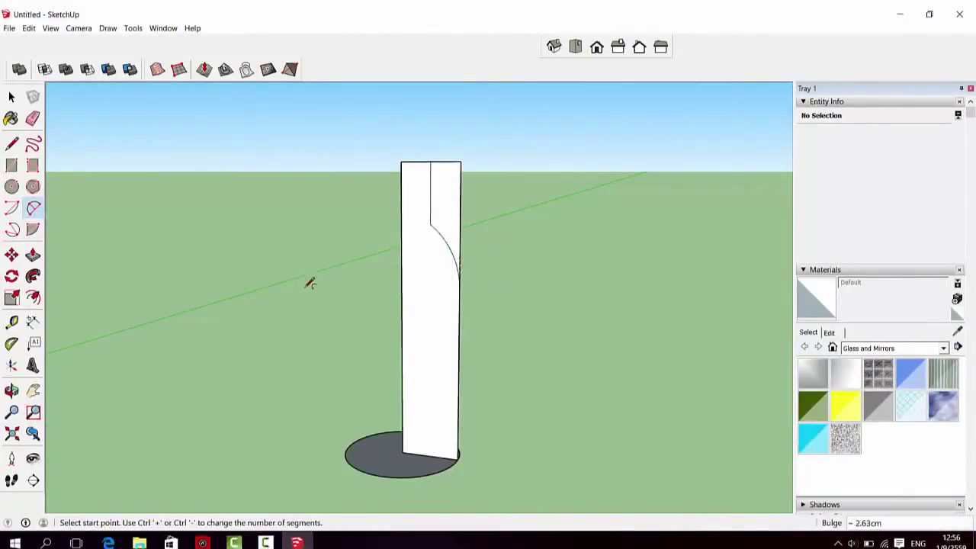
# - Erase the edges above the shoulder arc to leave the bottle profile
pyautogui.click(34, 120)
pyautogui.moveTo(458, 156)
pyautogui.mouseDown()
pyautogui.moveTo(468, 192)
pyautogui.moveTo(462, 252)
pyautogui.mouseUp()
pyautogui.scroll(2, 422, 246)
pyautogui.scroll(2, 429, 262)
pyautogui.moveTo(429, 262); pyautogui.dragTo(487, 266, button='middle')
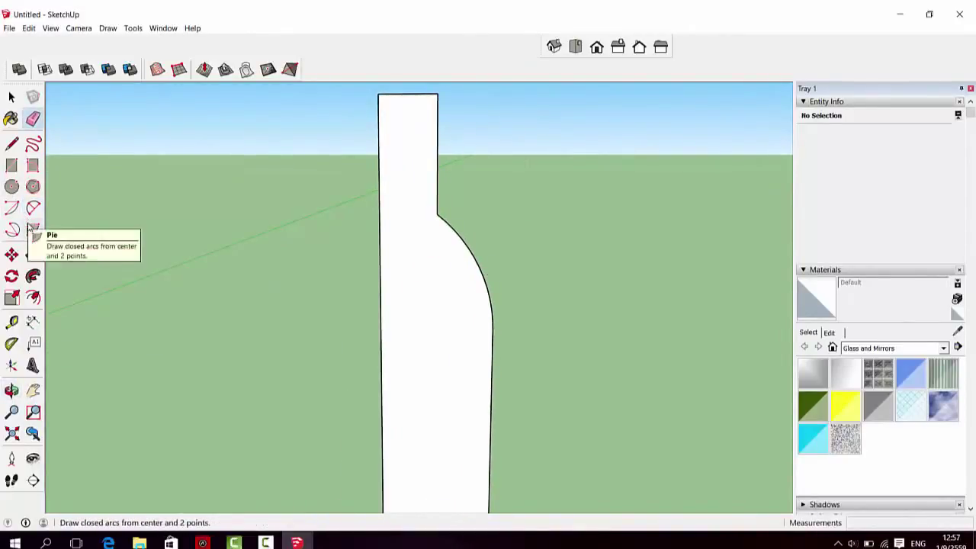
# - Draw 3 cm line segments forming a small tab on the neck above the shoulder
pyautogui.click(11, 144)
pyautogui.click(439, 205)
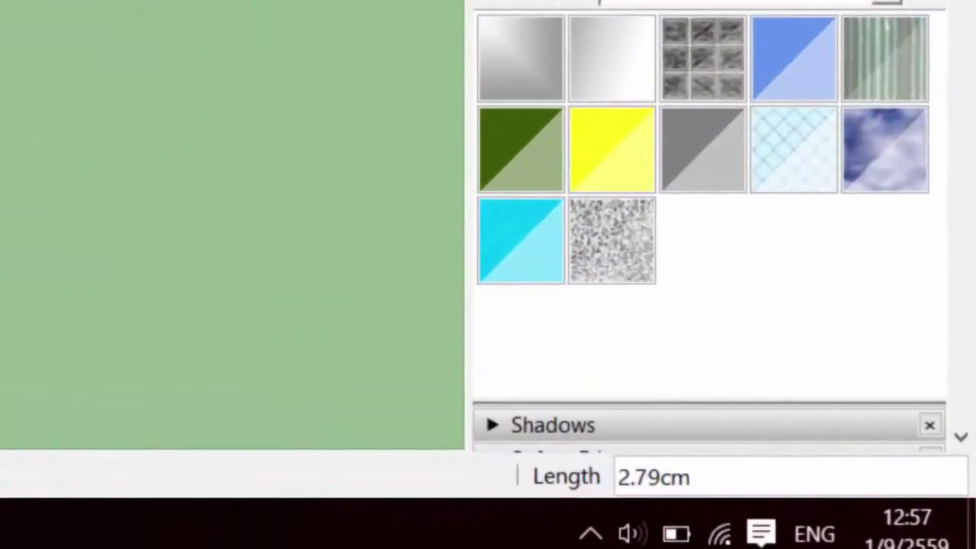
pyautogui.write('3')
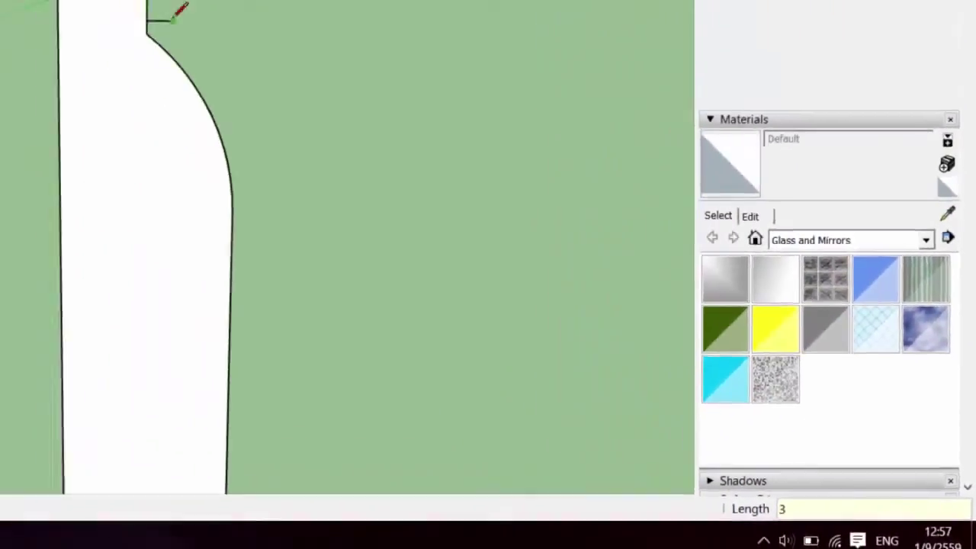
pyautogui.press('Return')
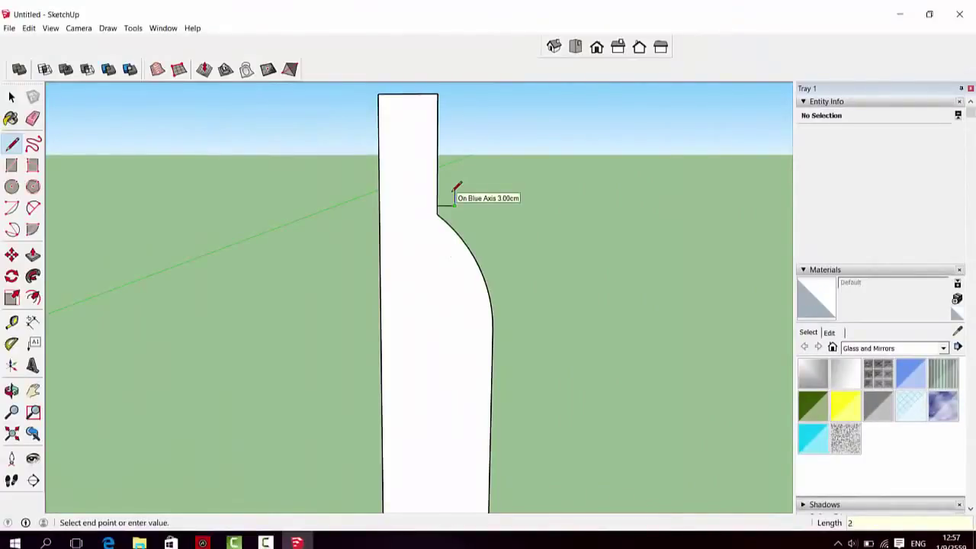
pyautogui.press('BackSpace')
pyautogui.write('3.00cm')
pyautogui.press('Return')
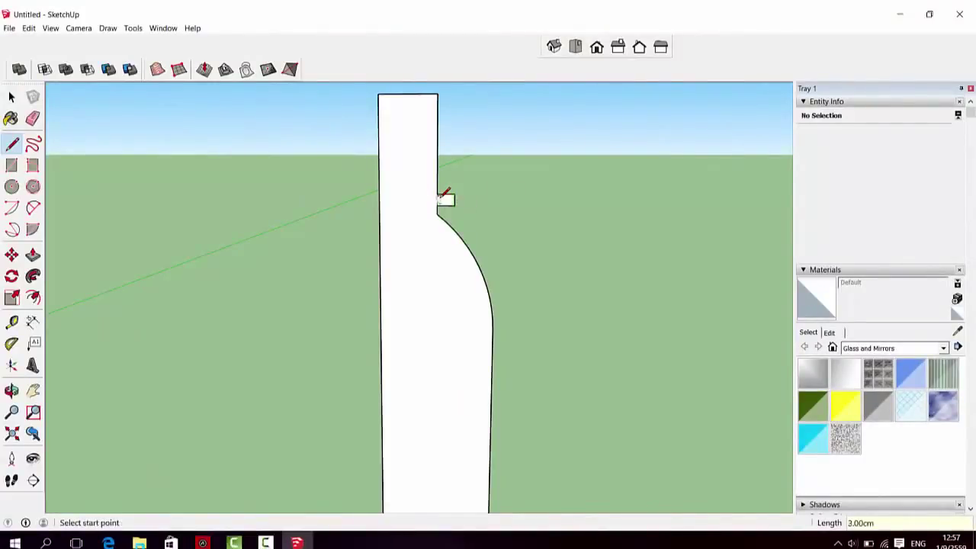
pyautogui.scroll(-2, 446, 286)
pyautogui.scroll(-1, 449, 281)
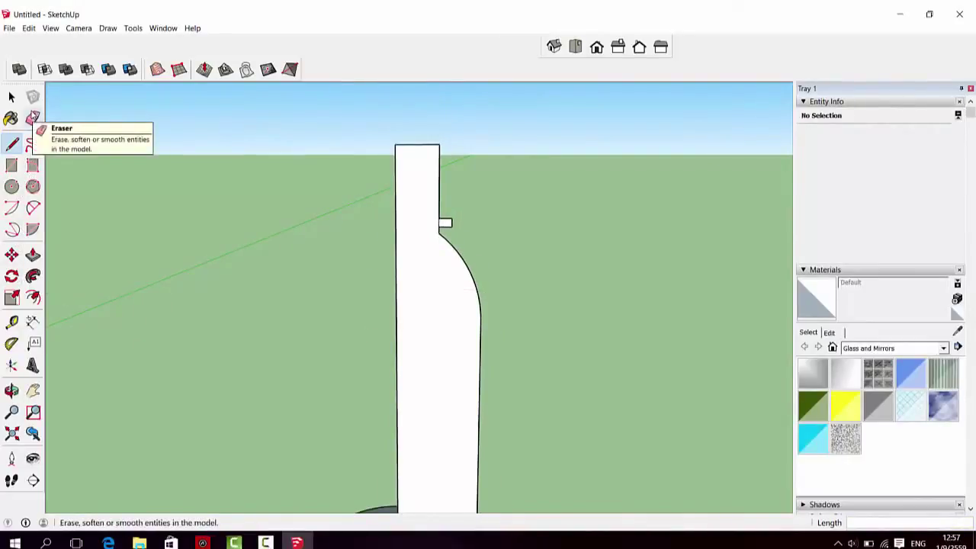
pyautogui.scroll(-2, 446, 167)
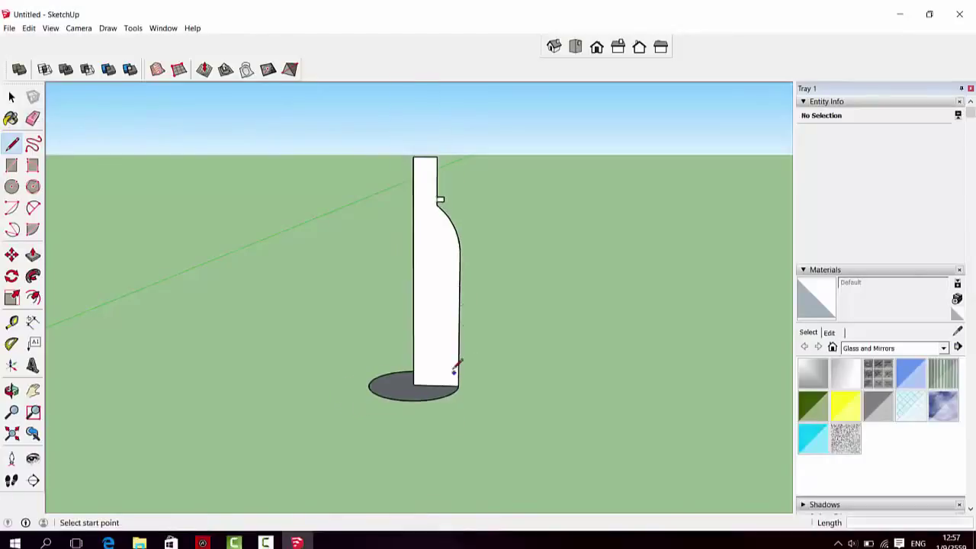
# - Draw an edge across the profile's base and erase the thin strip along the bottom
pyautogui.scroll(3, 457, 365)
pyautogui.moveTo(440, 423); pyautogui.dragTo(438, 385, button='middle')
pyautogui.scroll(3, 427, 371)
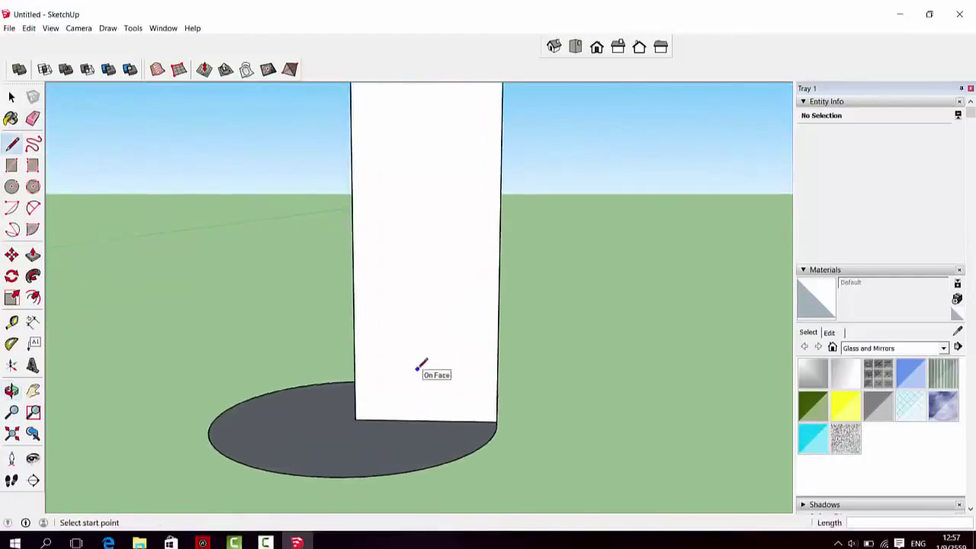
pyautogui.scroll(1, 427, 371)
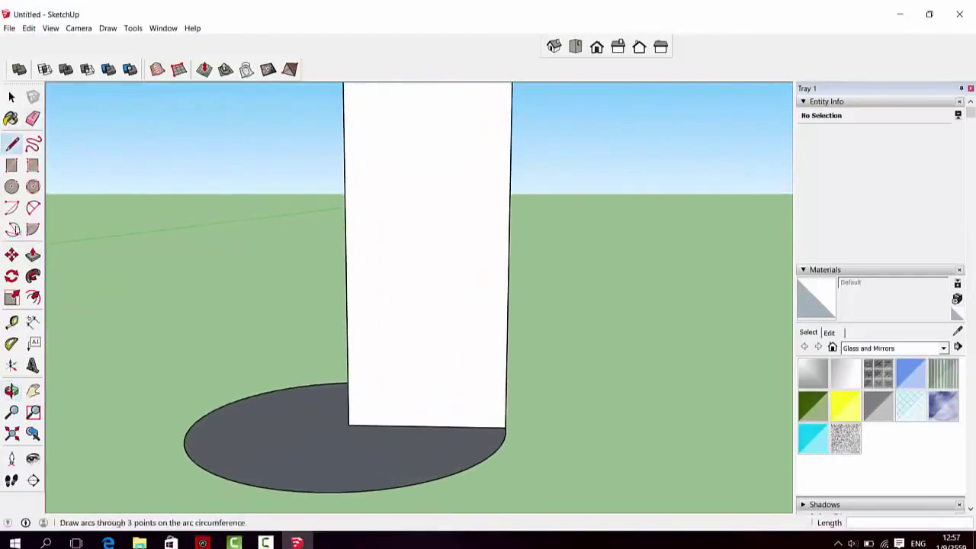
pyautogui.click(349, 420)
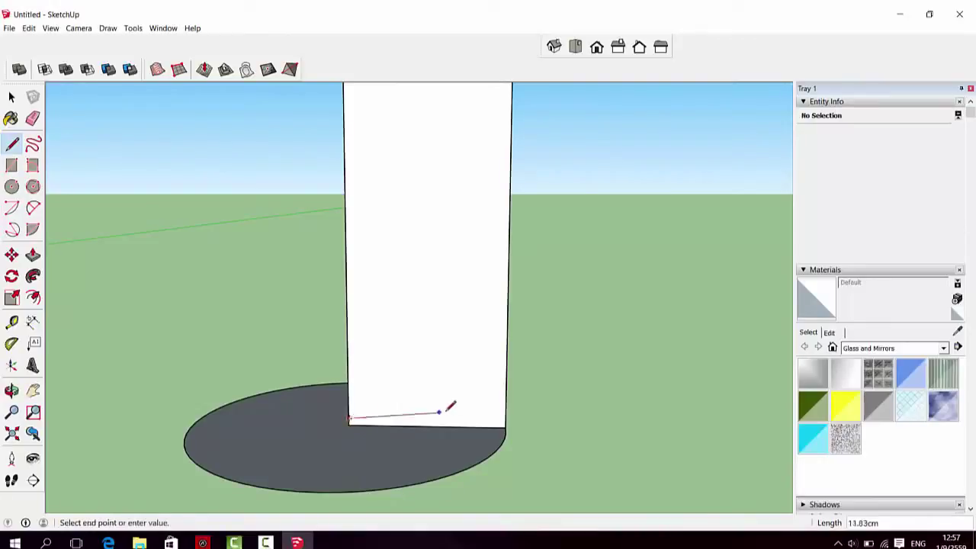
pyautogui.click(505, 420)
pyautogui.scroll(1, 458, 465)
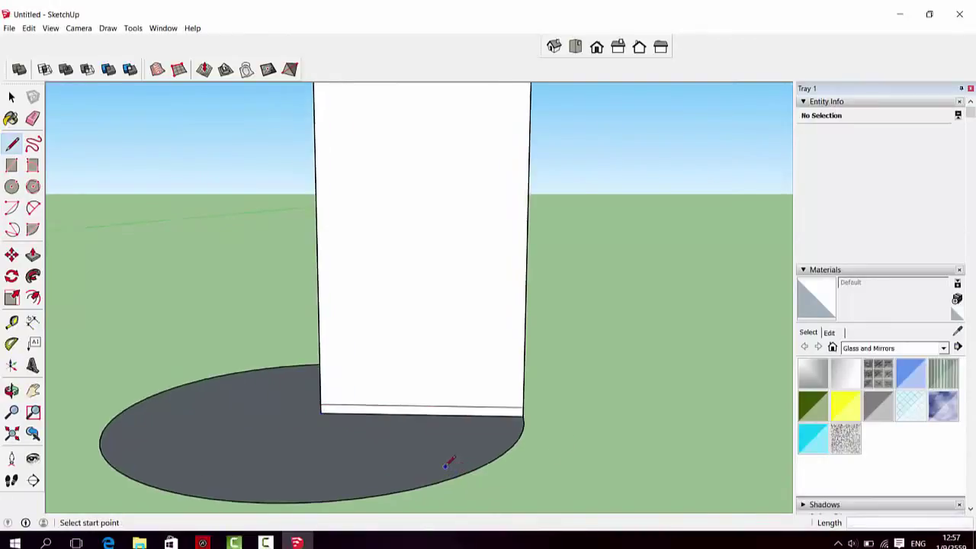
pyautogui.scroll(1, 472, 488)
pyautogui.click(33, 119)
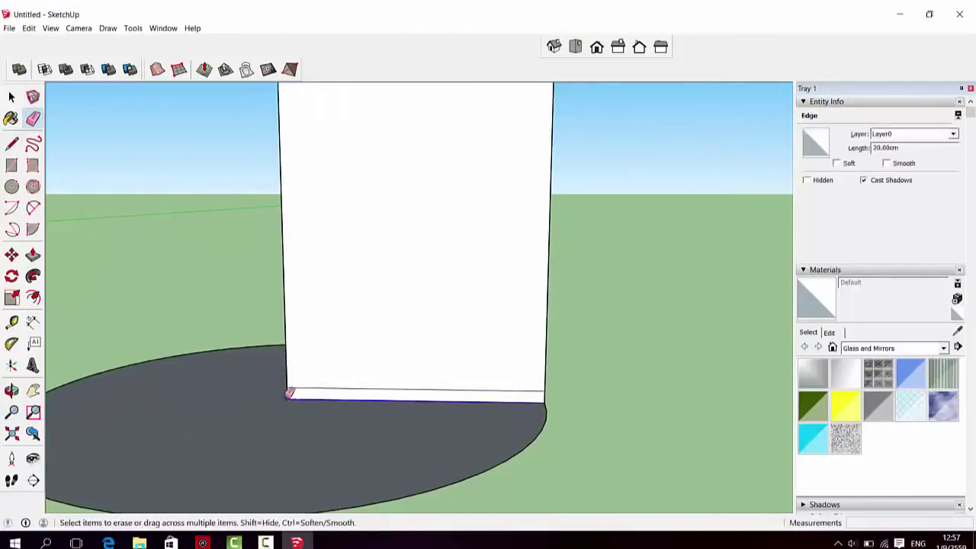
pyautogui.click(290, 396)
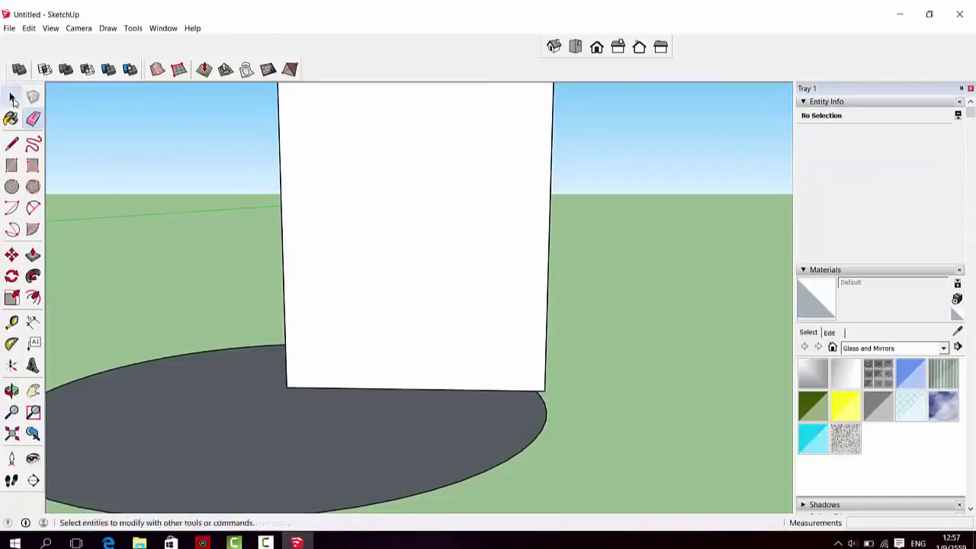
# - Delete the base circle's disc face, keeping only its outline
pyautogui.click(11, 97)
pyautogui.click(234, 439)
pyautogui.press('Delete')
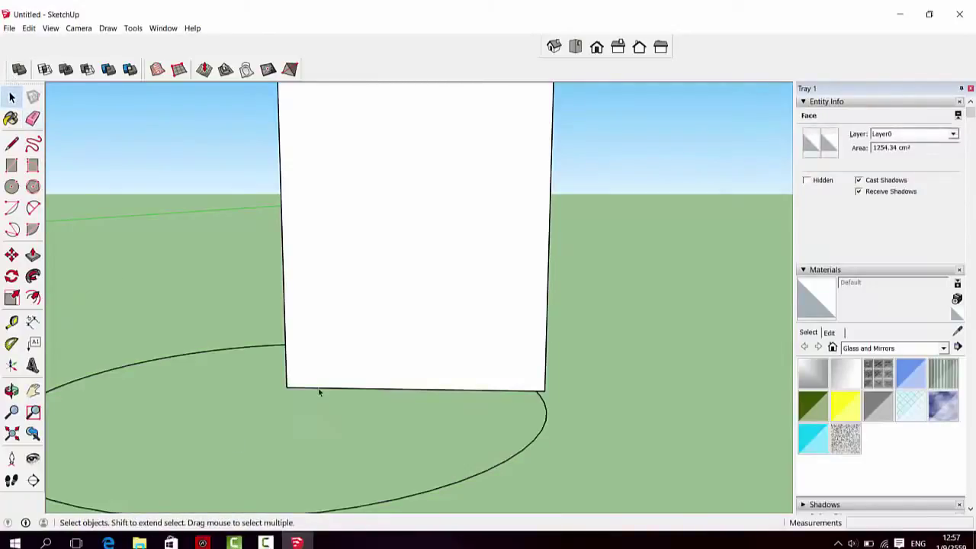
pyautogui.click(33, 206)
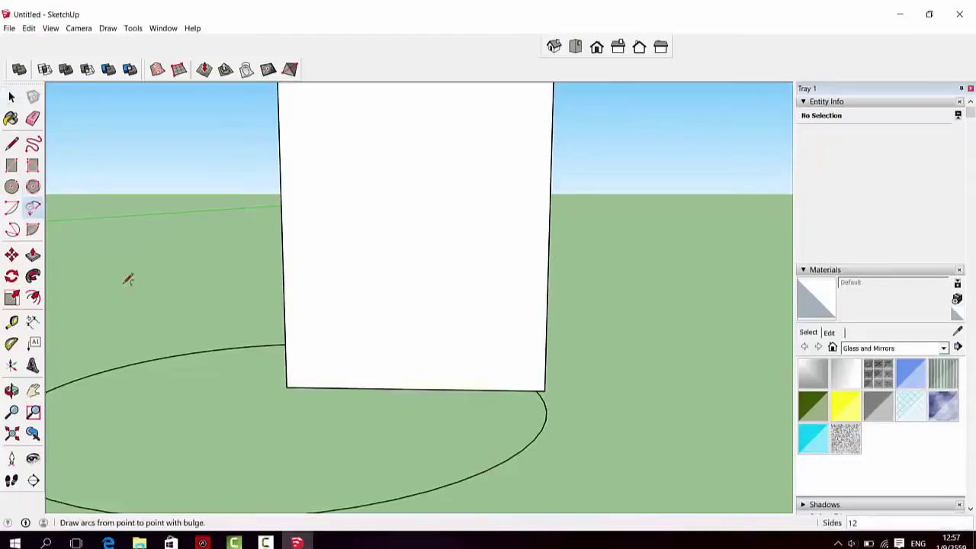
pyautogui.click(545, 389)
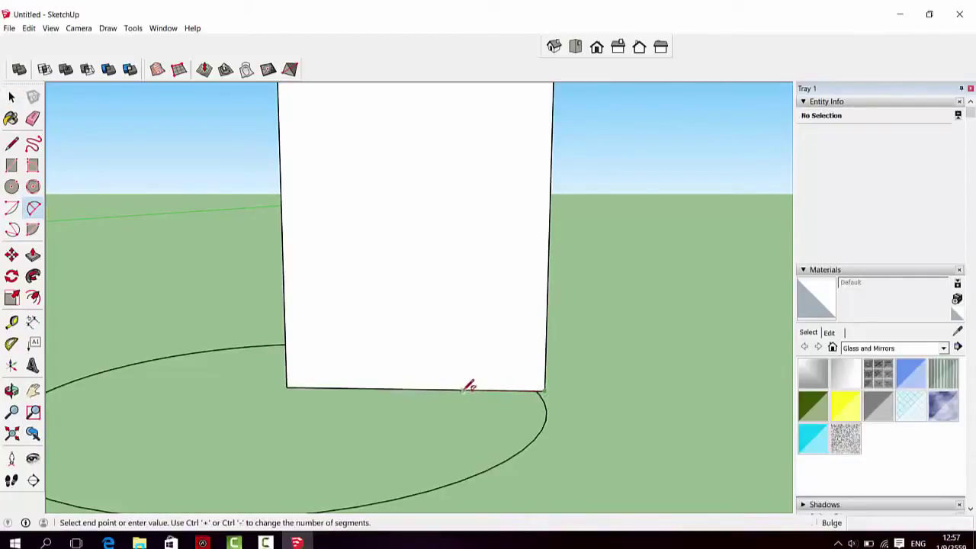
# - Draw a lower arc along the bottom and a small arc rounding the bottom-right corner
pyautogui.click(461, 389)
pyautogui.write('1')
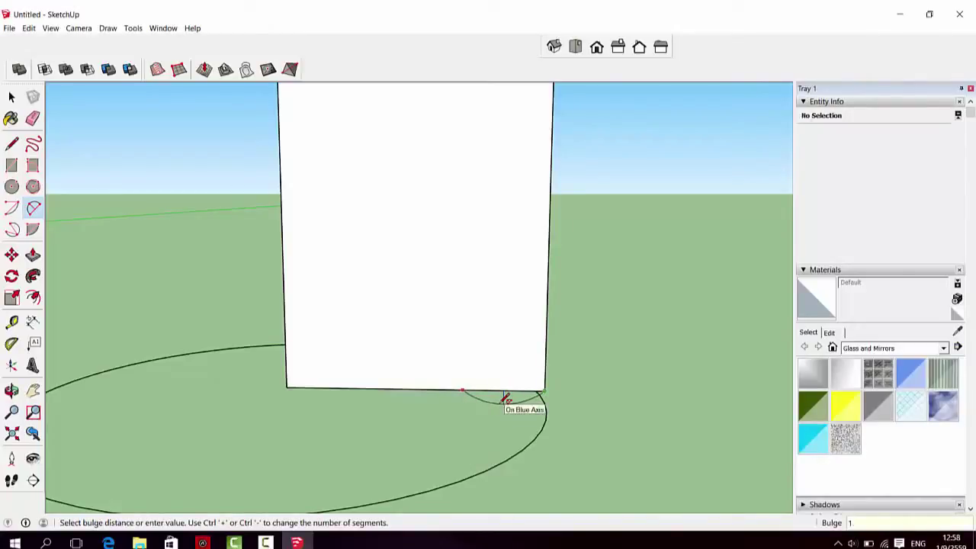
pyautogui.click(505, 398)
pyautogui.scroll(2, 531, 385)
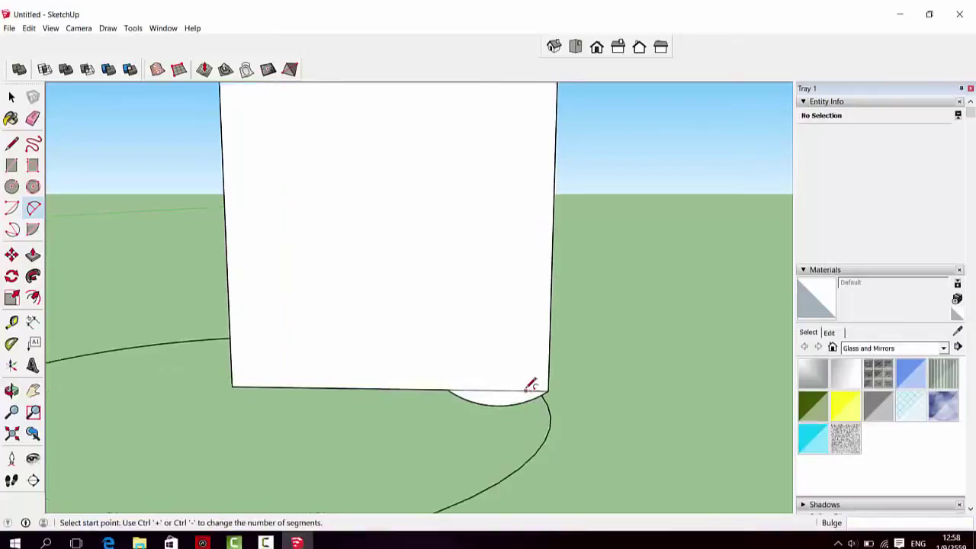
pyautogui.scroll(2, 531, 385)
pyautogui.click(506, 414)
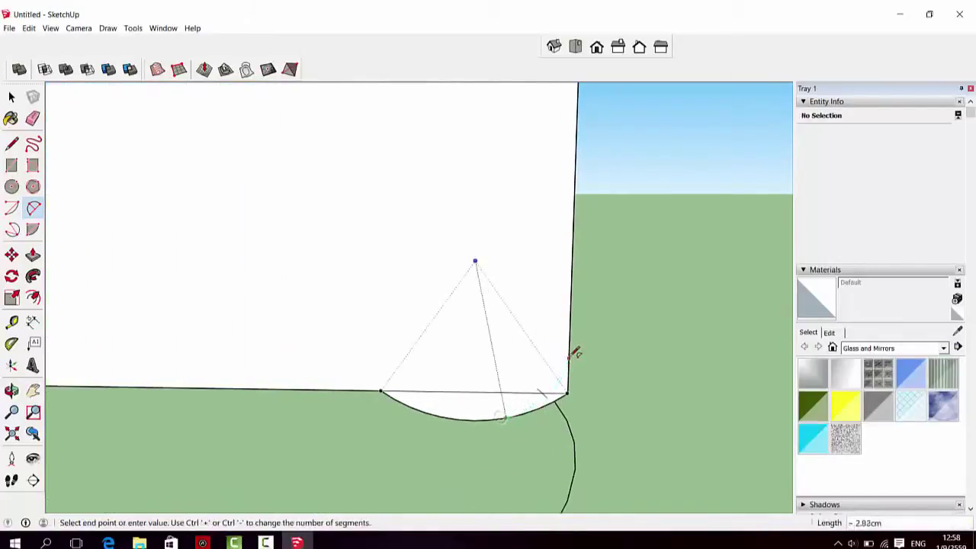
pyautogui.click(575, 349)
pyautogui.click(568, 359)
# - Erase the leftover straight edges at the corner and across the lower arc
pyautogui.click(32, 119)
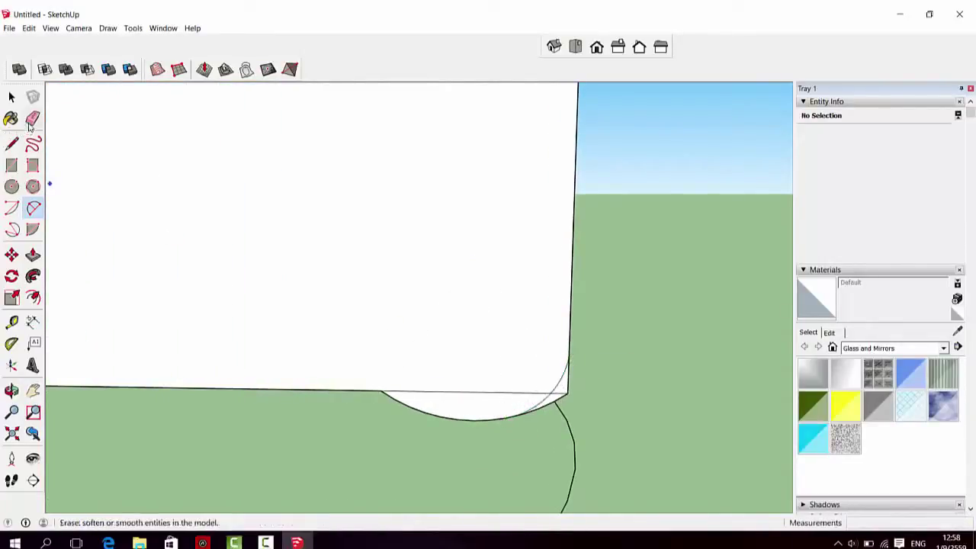
pyautogui.click(570, 391)
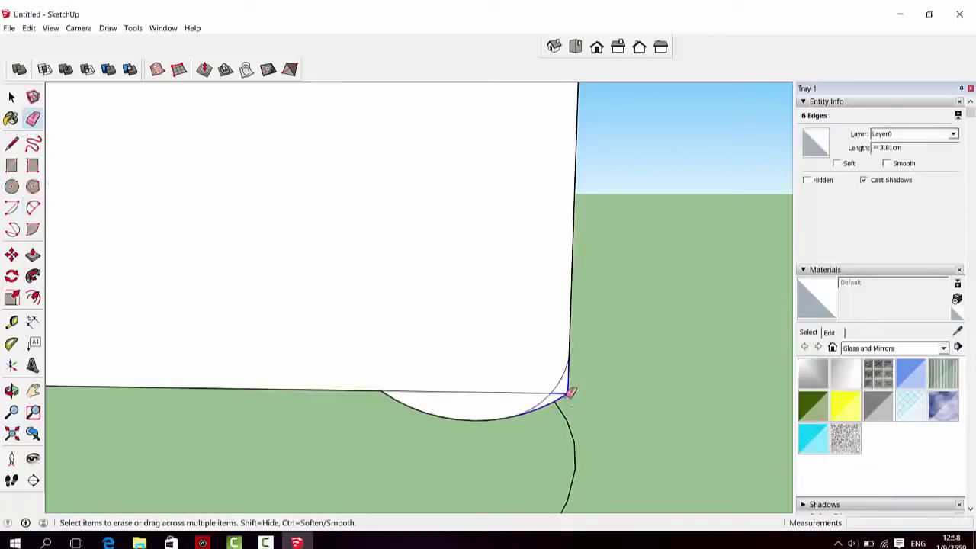
pyautogui.click(502, 393)
pyautogui.scroll(-2, 510, 373)
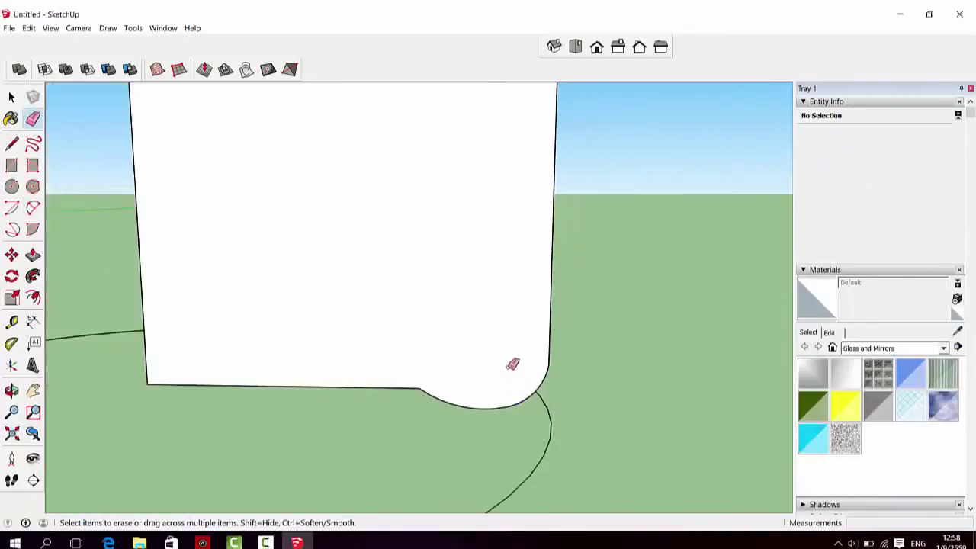
pyautogui.scroll(-3, 525, 379)
pyautogui.scroll(-2, 521, 385)
# - Offset the bottle profile's outline 1 cm inward
pyautogui.moveTo(523, 388); pyautogui.dragTo(519, 379, button='middle')
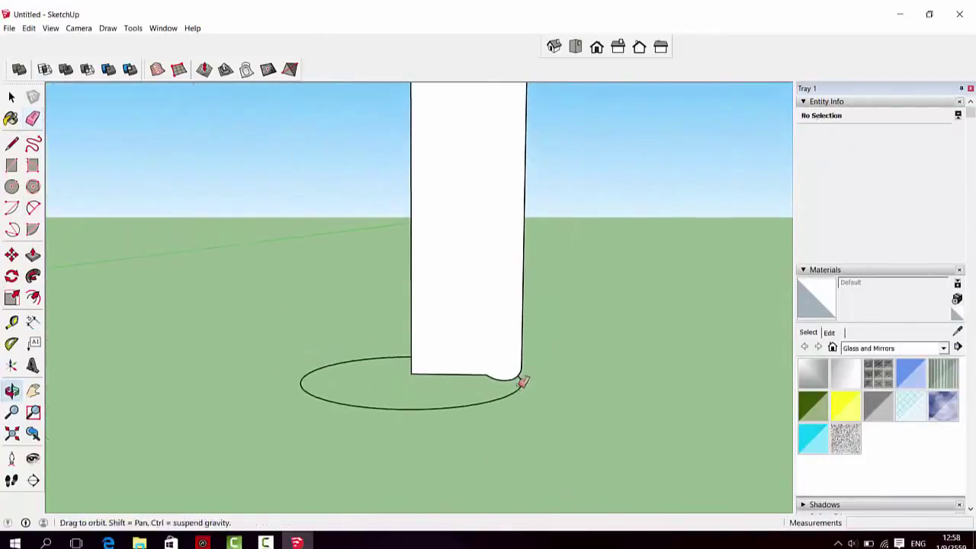
pyautogui.scroll(-2, 497, 412)
pyautogui.scroll(-2, 479, 397)
pyautogui.scroll(-2, 477, 397)
pyautogui.scroll(-2, 479, 391)
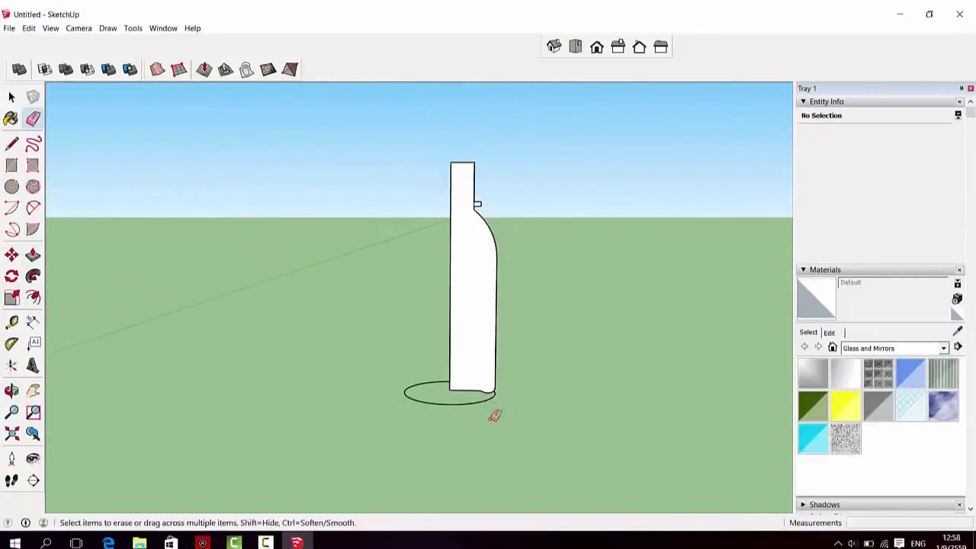
pyautogui.click(33, 297)
pyautogui.scroll(2, 461, 324)
pyautogui.scroll(2, 449, 320)
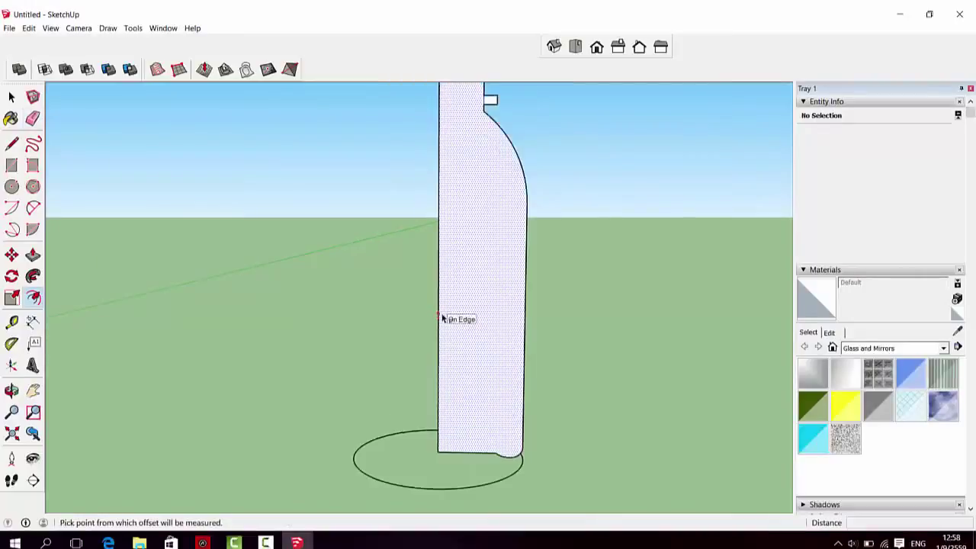
pyautogui.click(442, 317)
pyautogui.write('1')
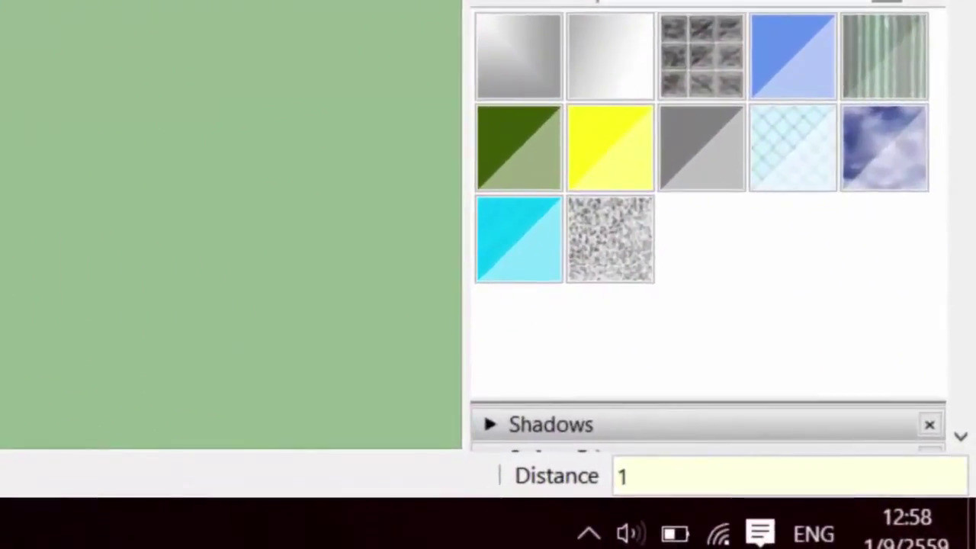
pyautogui.press('Return')
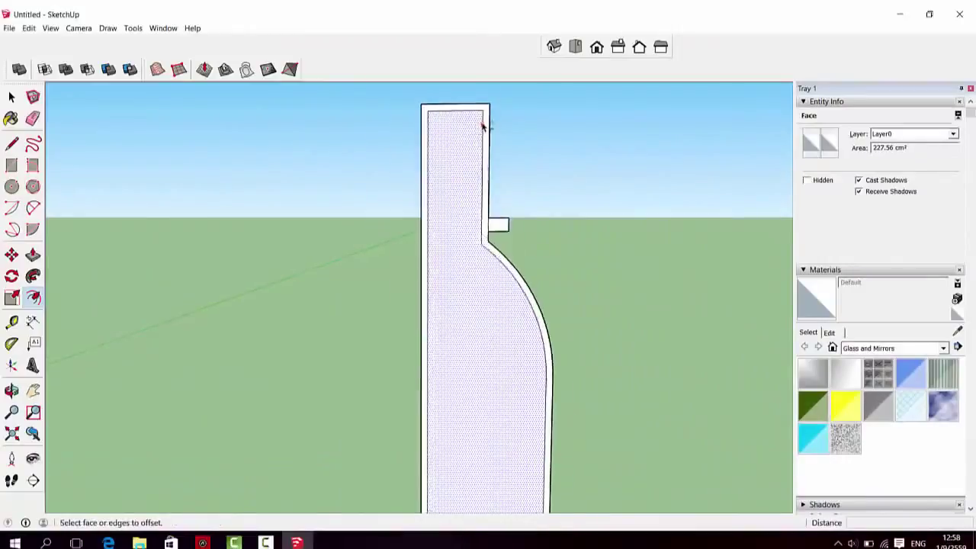
pyautogui.scroll(2, 483, 99)
pyautogui.scroll(2, 483, 100)
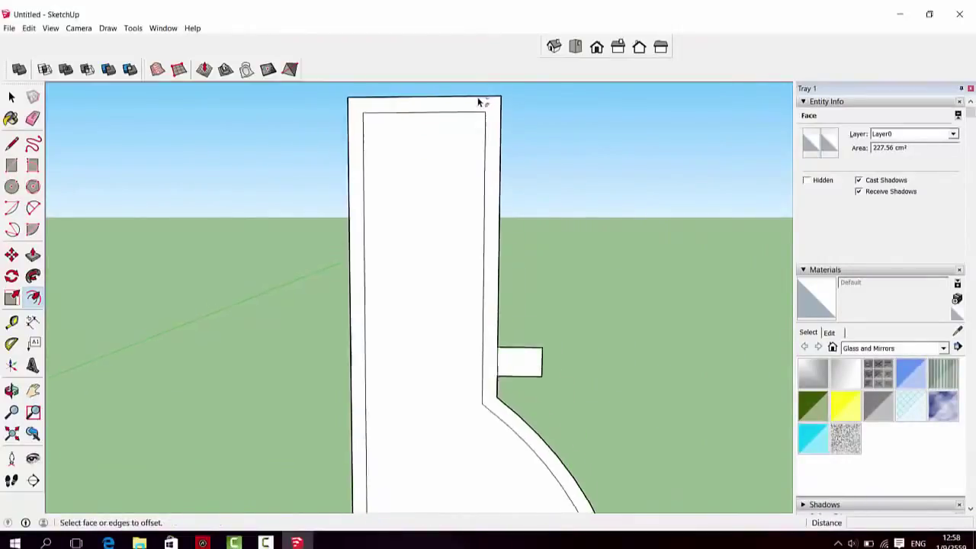
pyautogui.scroll(1, 483, 99)
# - Draw a 2 cm edge along the top, a line down the neck, and a closing diagonal
pyautogui.click(8, 142)
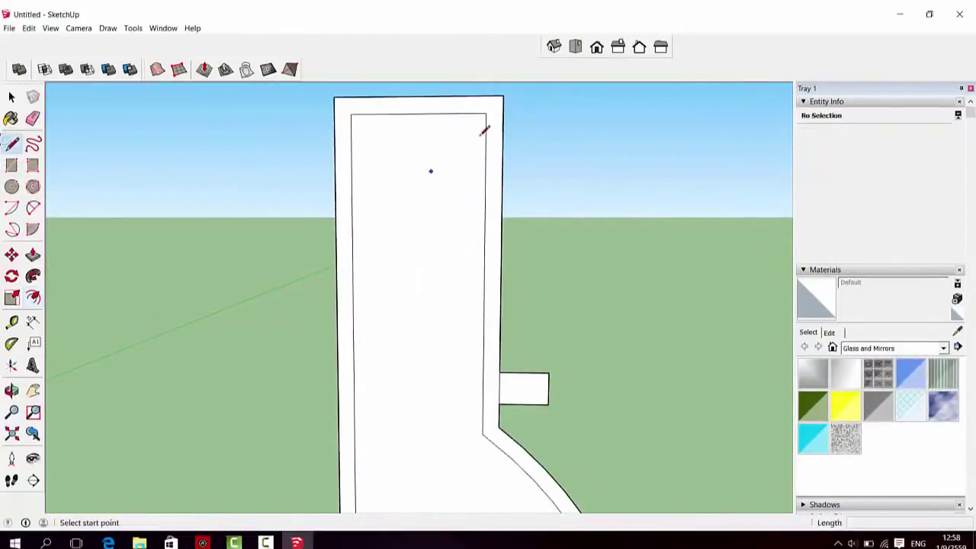
pyautogui.click(502, 97)
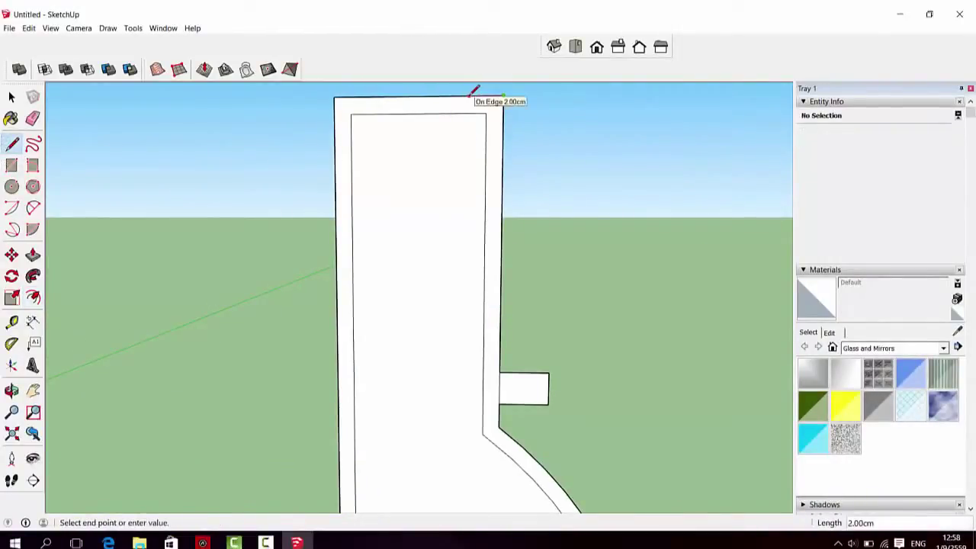
pyautogui.click(468, 96)
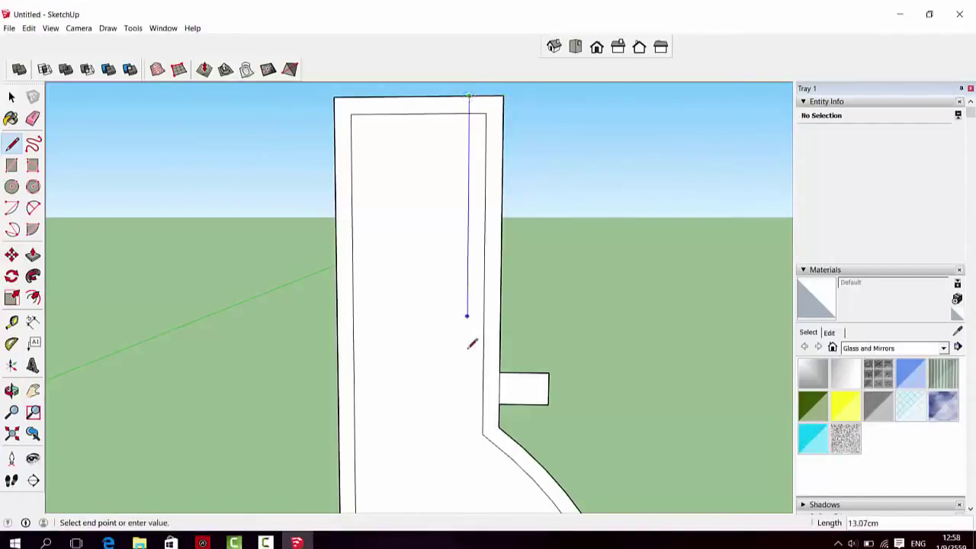
pyautogui.click(466, 417)
pyautogui.click(483, 432)
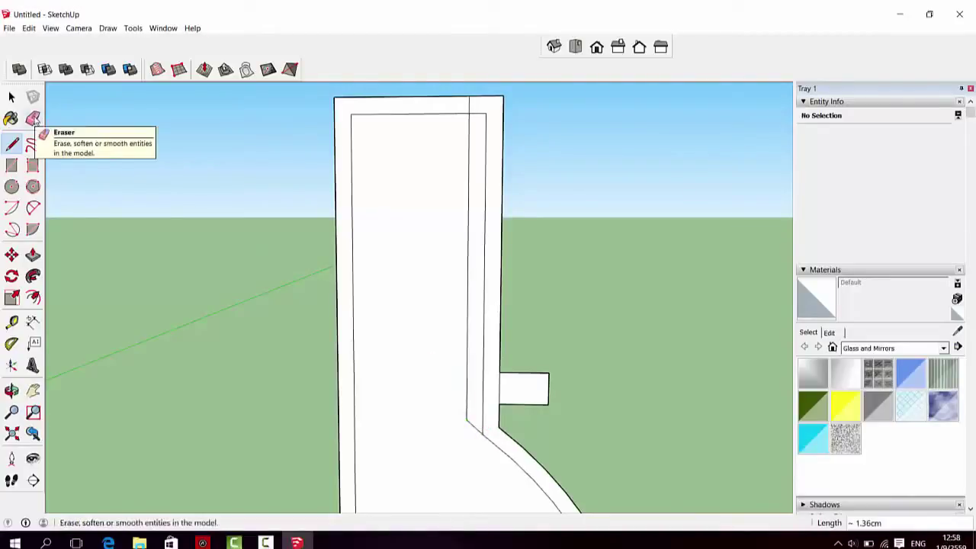
pyautogui.scroll(-2, 373, 188)
# - Draw a short edge closing the profile's bottom corner
pyautogui.scroll(-2, 389, 183)
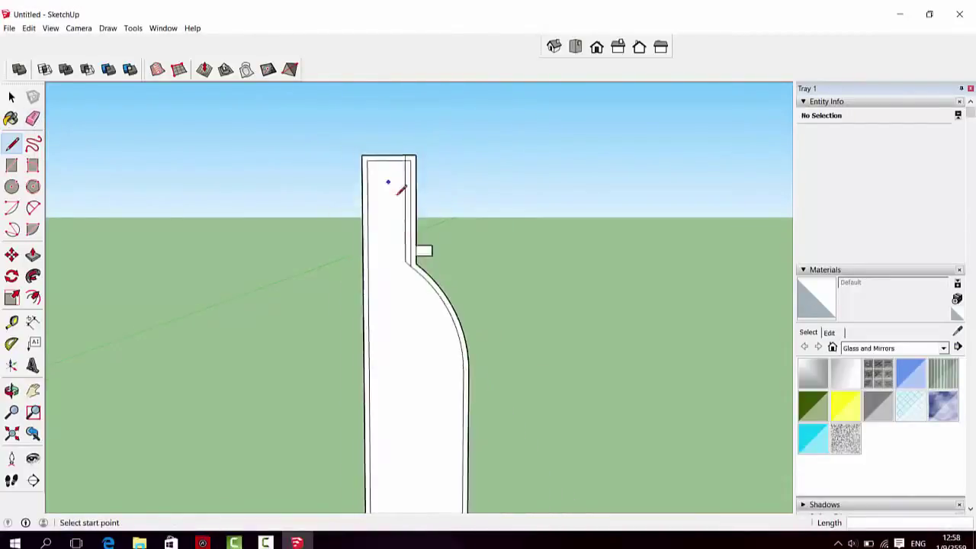
pyautogui.scroll(-2, 401, 374)
pyautogui.scroll(1, 389, 393)
pyautogui.scroll(2, 385, 398)
pyautogui.scroll(2, 383, 404)
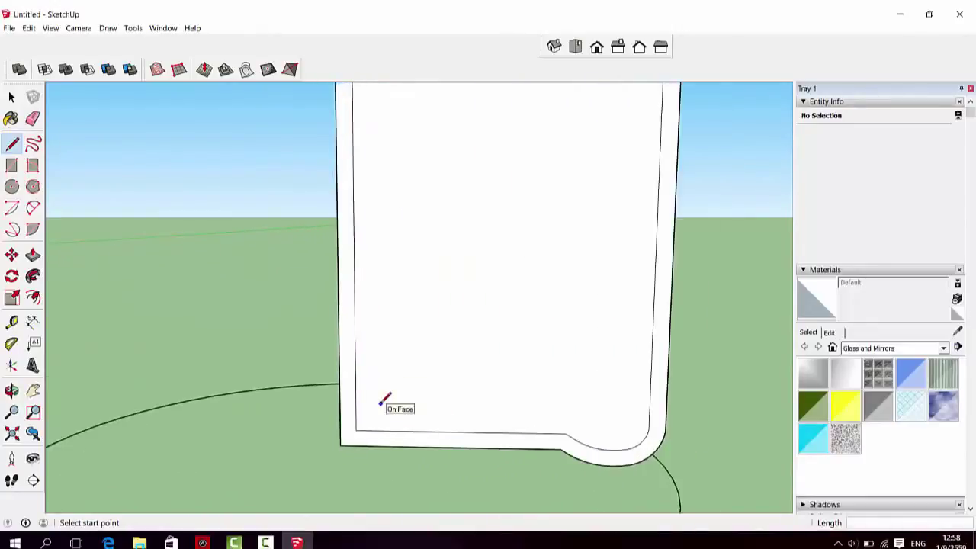
pyautogui.scroll(1, 373, 414)
pyautogui.click(353, 432)
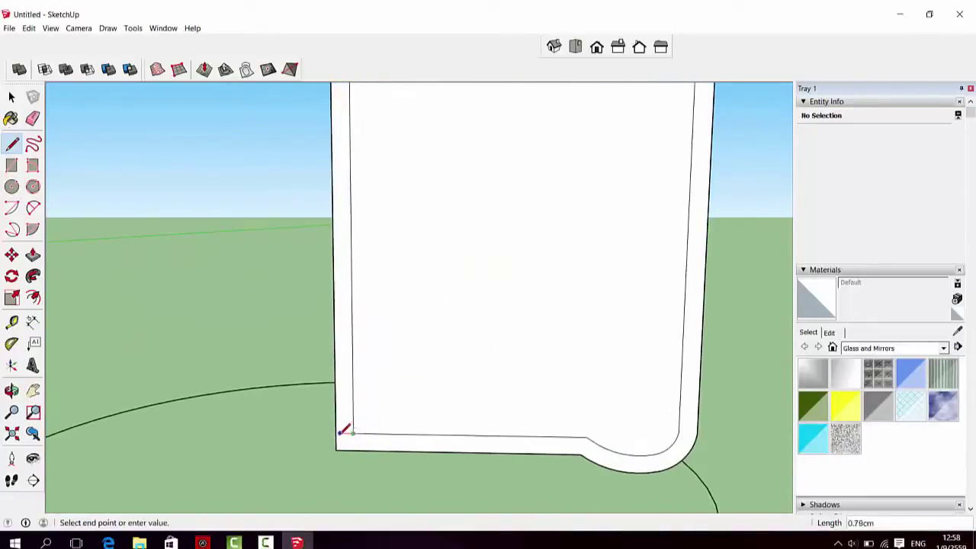
pyautogui.click(338, 434)
pyautogui.scroll(-2, 360, 396)
pyautogui.scroll(-2, 359, 377)
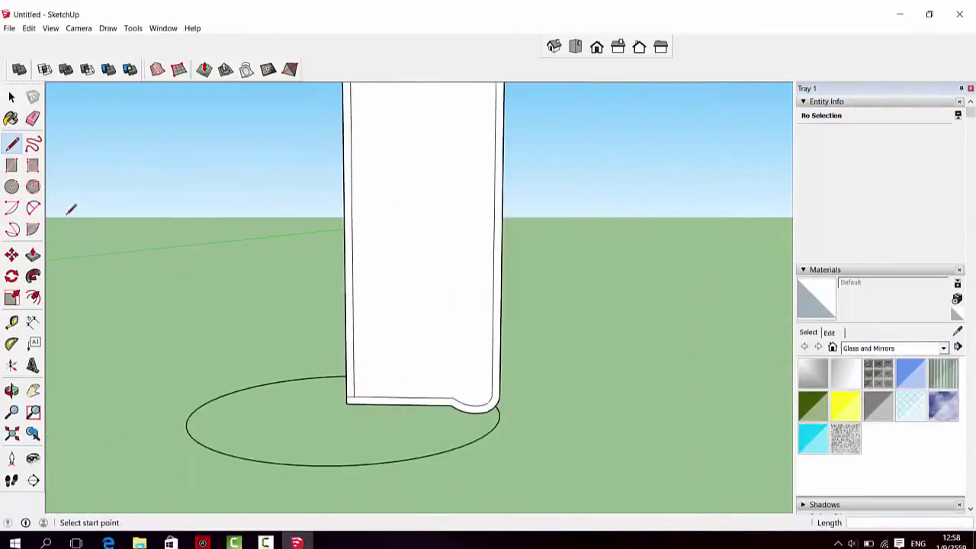
# - Erase the inner face, leaving only the thin wall strip outline
pyautogui.click(32, 119)
pyautogui.moveTo(347, 326); pyautogui.dragTo(366, 324)
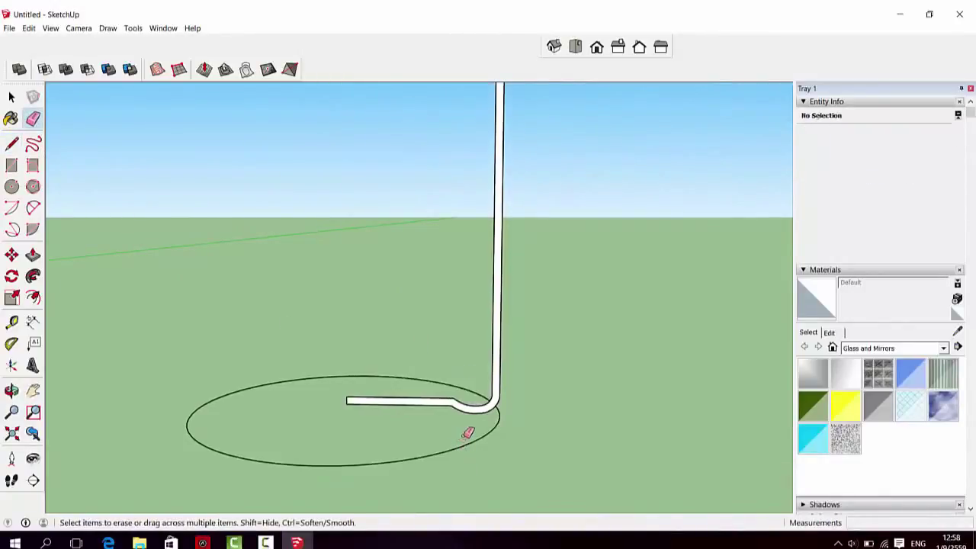
pyautogui.scroll(-2, 527, 370)
pyautogui.scroll(-3, 496, 391)
pyautogui.scroll(-2, 492, 283)
pyautogui.scroll(1, 480, 223)
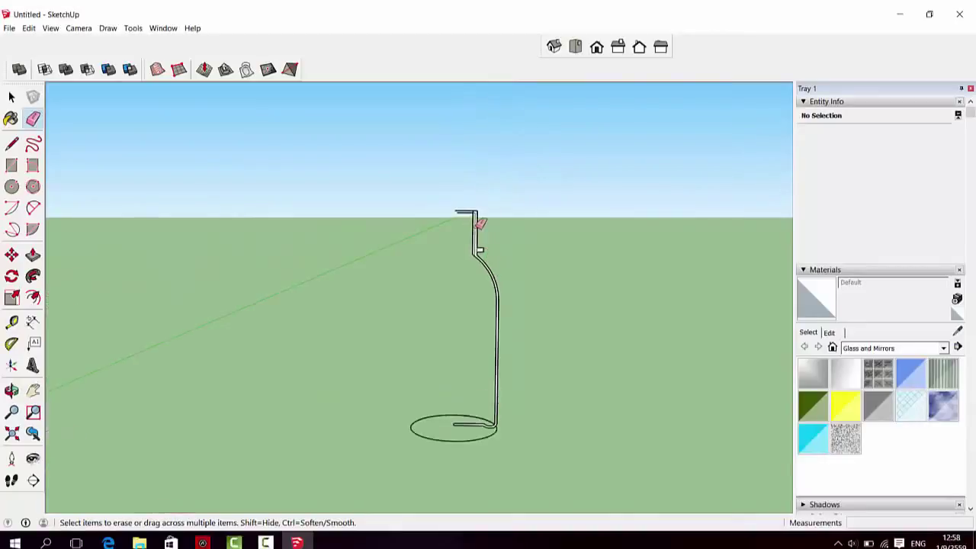
pyautogui.scroll(1, 479, 222)
pyautogui.scroll(1, 478, 221)
pyautogui.scroll(1, 479, 222)
pyautogui.scroll(2, 478, 222)
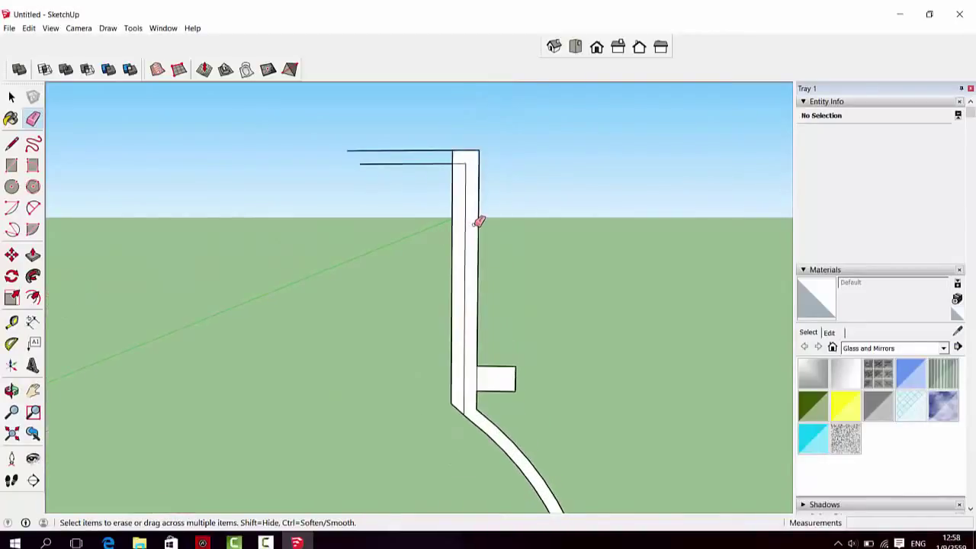
pyautogui.scroll(1, 479, 222)
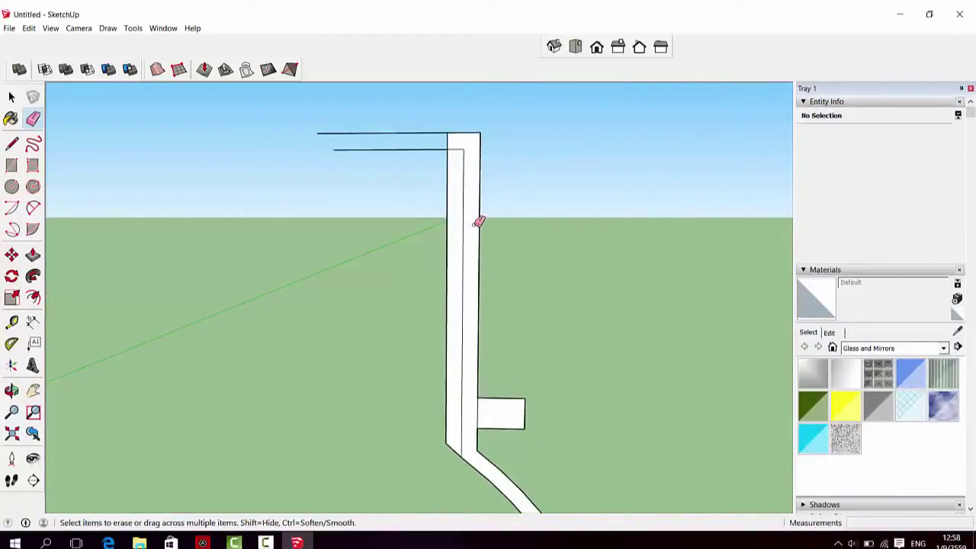
pyautogui.scroll(-1, 478, 222)
pyautogui.scroll(-2, 474, 226)
pyautogui.click(11, 97)
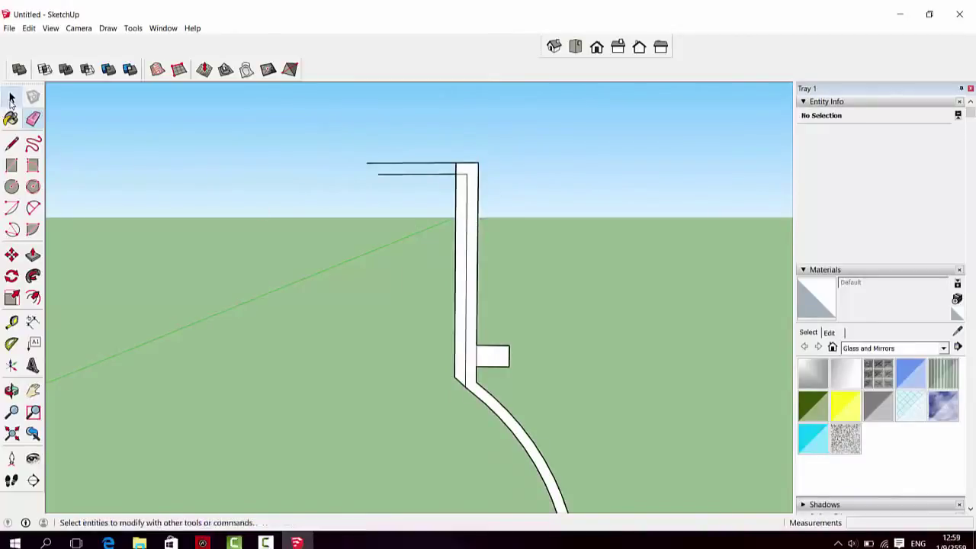
# - Copy the profile's top horizontal edges straight up so the copy floats above the profile
pyautogui.click(434, 165)
pyautogui.scroll(1, 463, 165)
pyautogui.scroll(1, 466, 166)
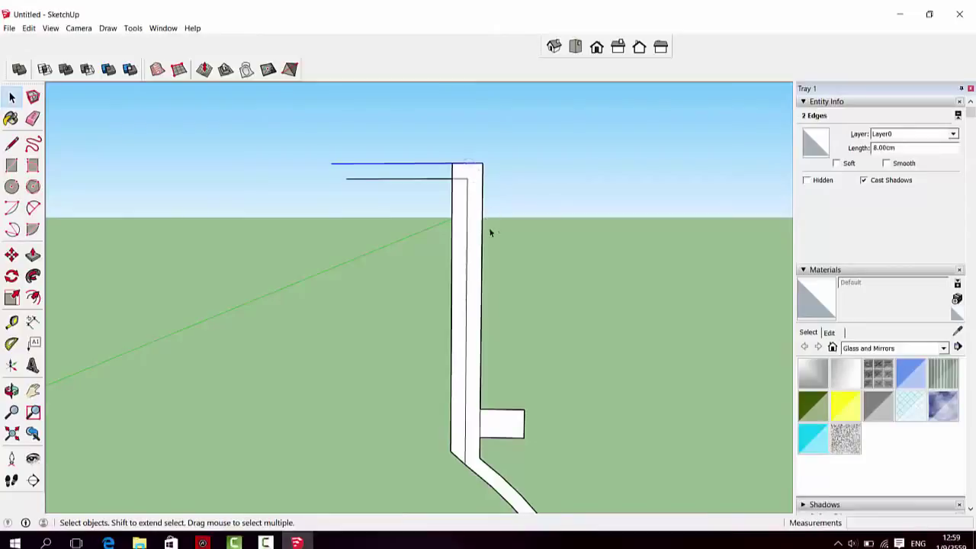
pyautogui.scroll(-1, 484, 305)
pyautogui.scroll(-1, 476, 305)
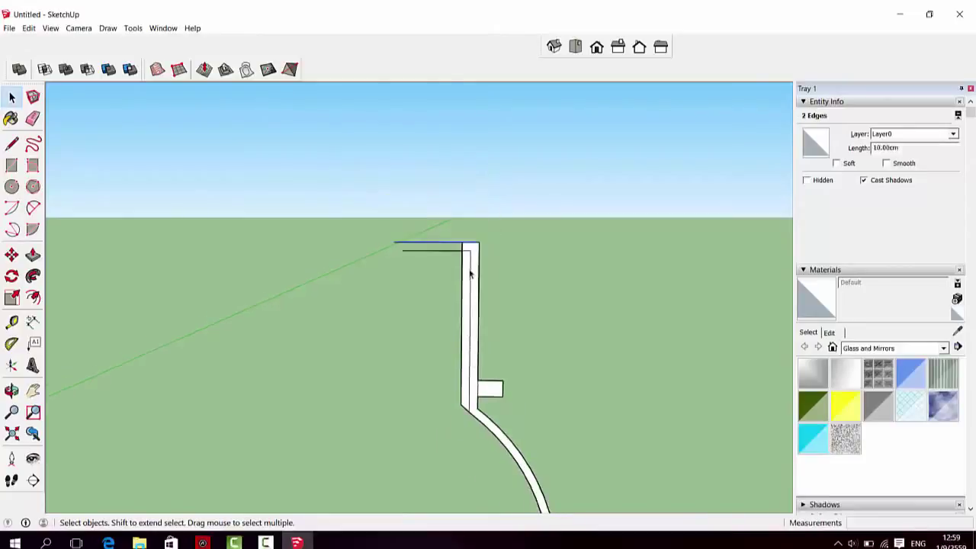
pyautogui.click(11, 254)
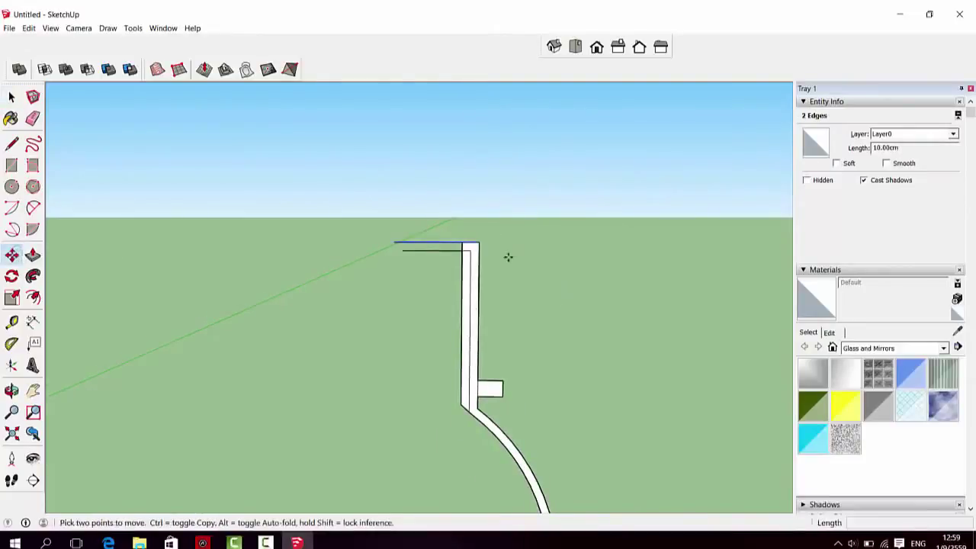
pyautogui.press('ctrl')
pyautogui.click(394, 242)
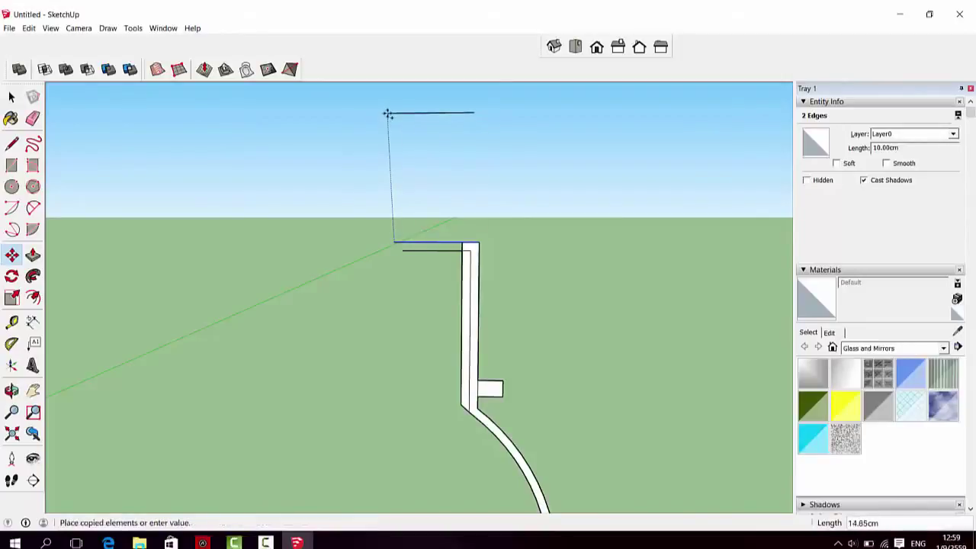
pyautogui.click(394, 132)
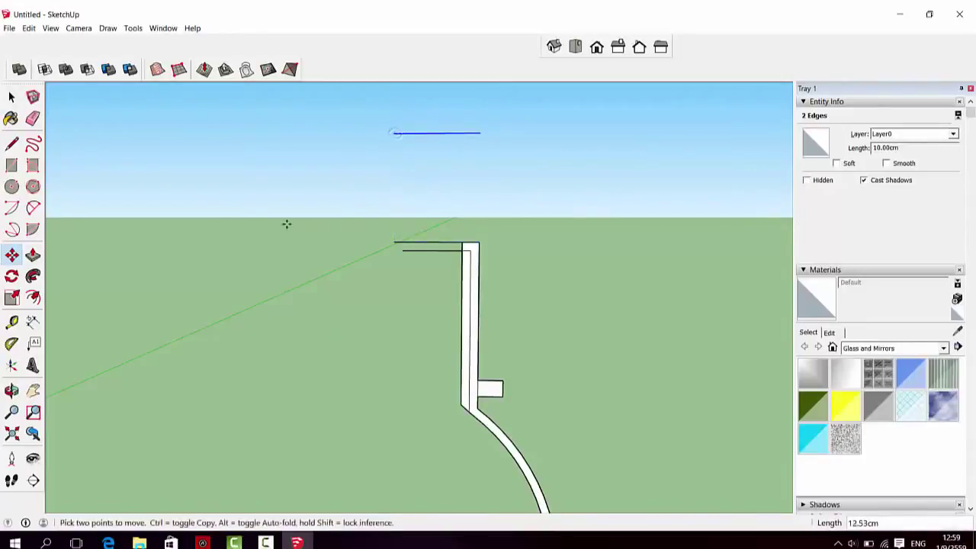
# - Erase the leftover edges jutting from the neck's top, leaving a clean neck end
pyautogui.click(33, 118)
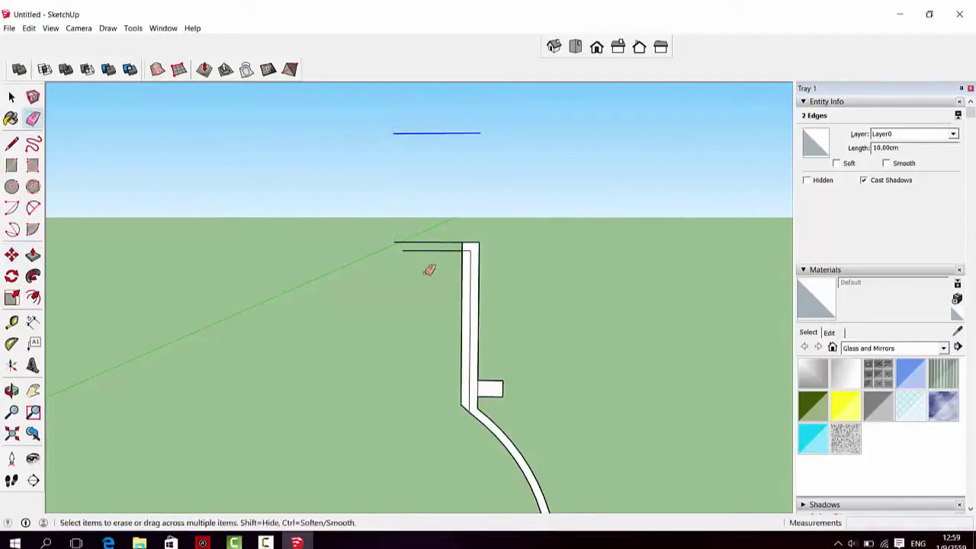
pyautogui.moveTo(429, 268); pyautogui.dragTo(434, 233)
pyautogui.hotkey('ctrl', 'z')
pyautogui.hotkey('ctrl', 'z')
pyautogui.hotkey('ctrl', 'z')
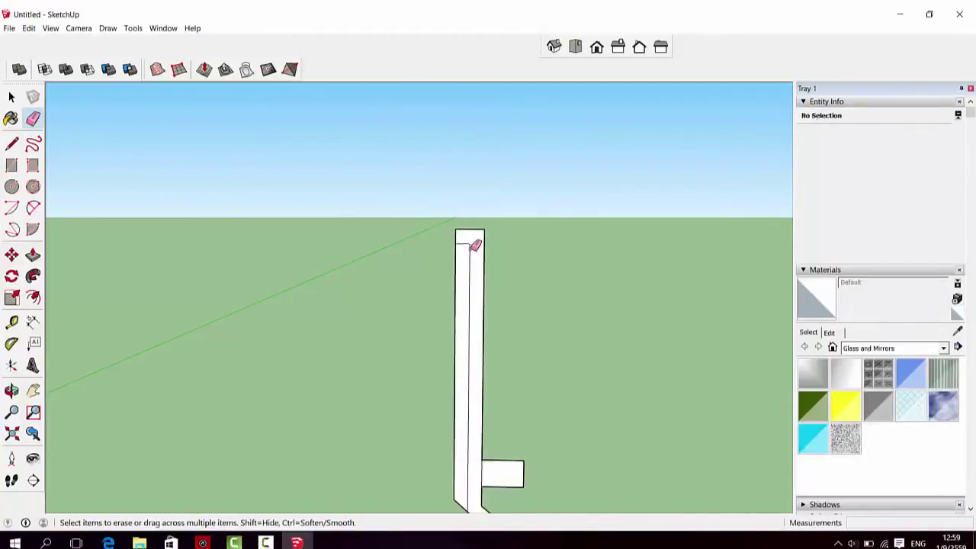
pyautogui.hotkey('ctrl', 'y')
pyautogui.hotkey('ctrl', 'y')
pyautogui.hotkey('ctrl', 'y')
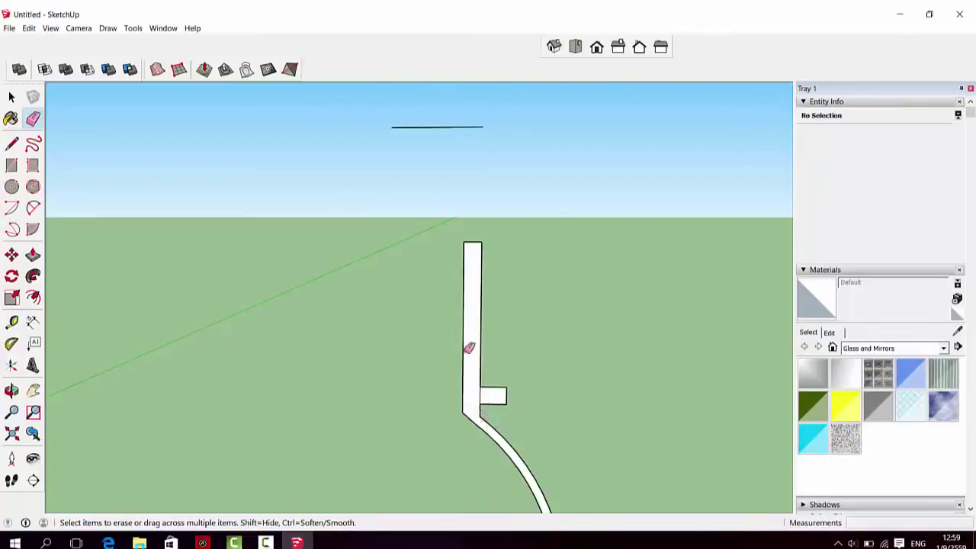
pyautogui.scroll(-2, 465, 264)
pyautogui.scroll(-2, 475, 255)
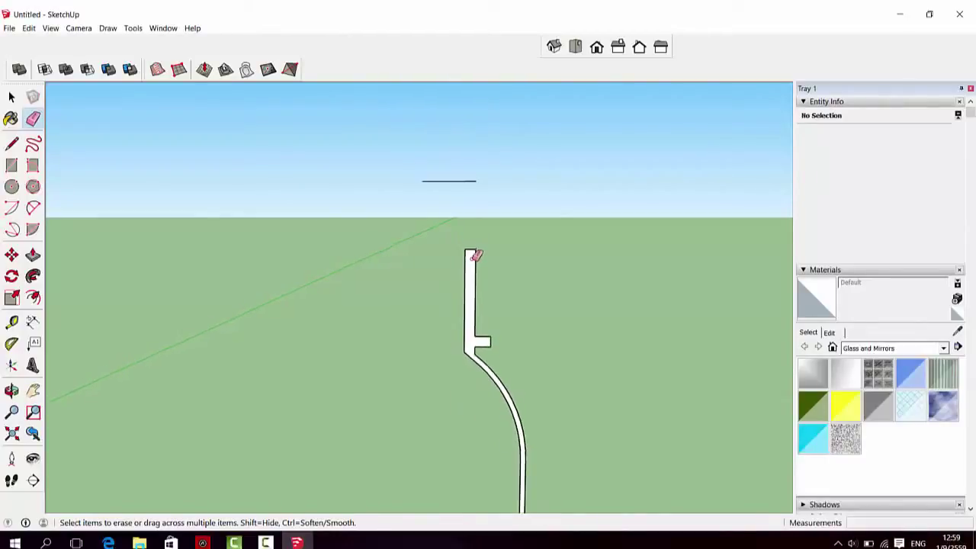
pyautogui.scroll(-2, 475, 258)
pyautogui.scroll(2, 493, 415)
pyautogui.scroll(1, 493, 423)
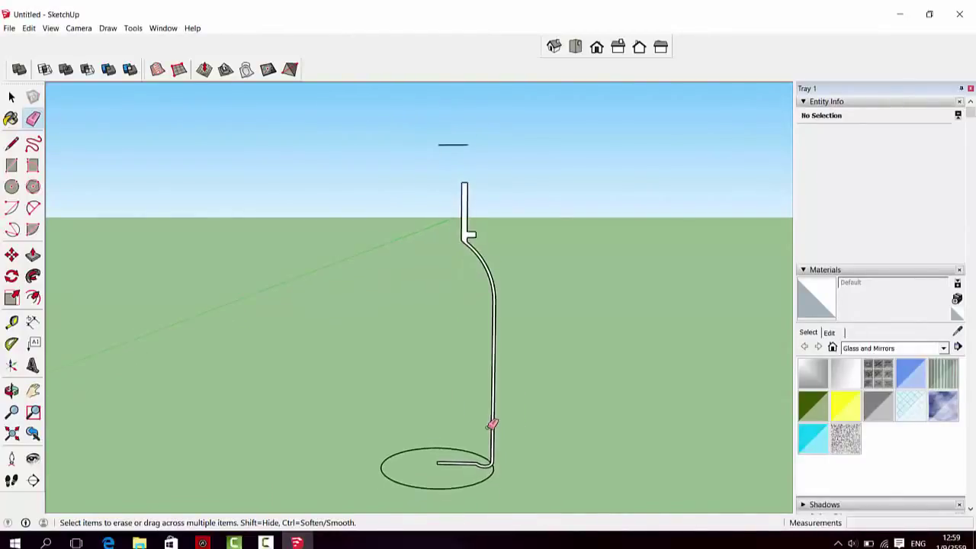
pyautogui.scroll(1, 493, 422)
pyautogui.scroll(1, 492, 425)
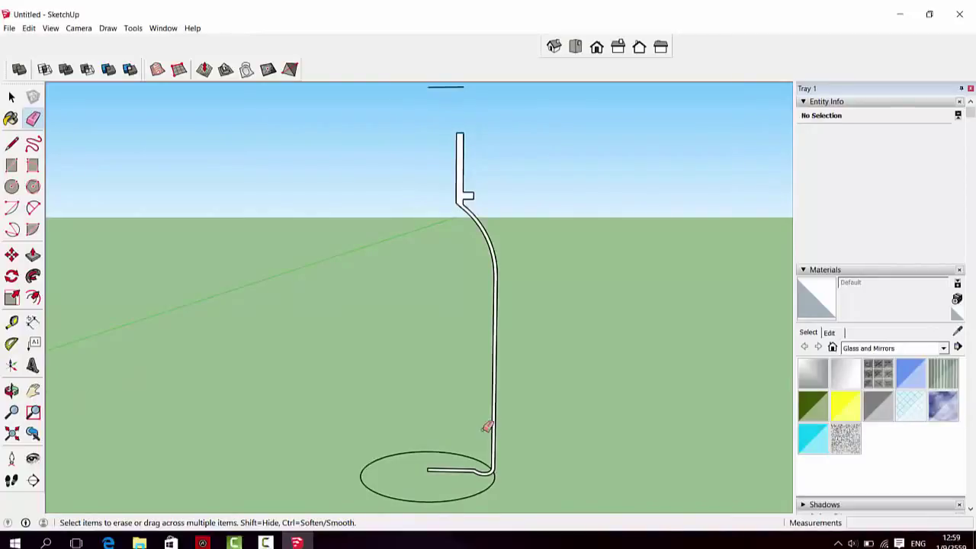
# - Sweep the thin-wall profile face around the base circle with Follow Me into the bottle
pyautogui.click(10, 97)
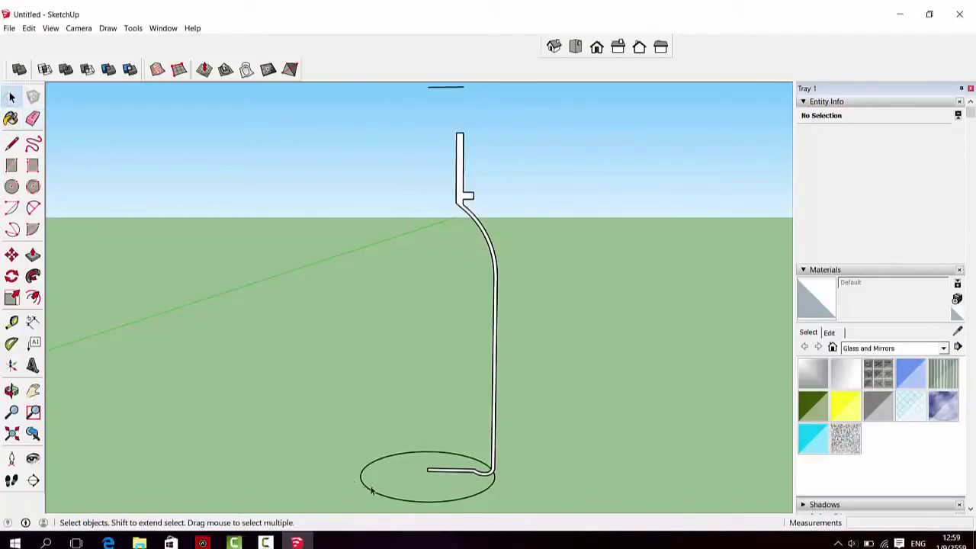
pyautogui.click(34, 278)
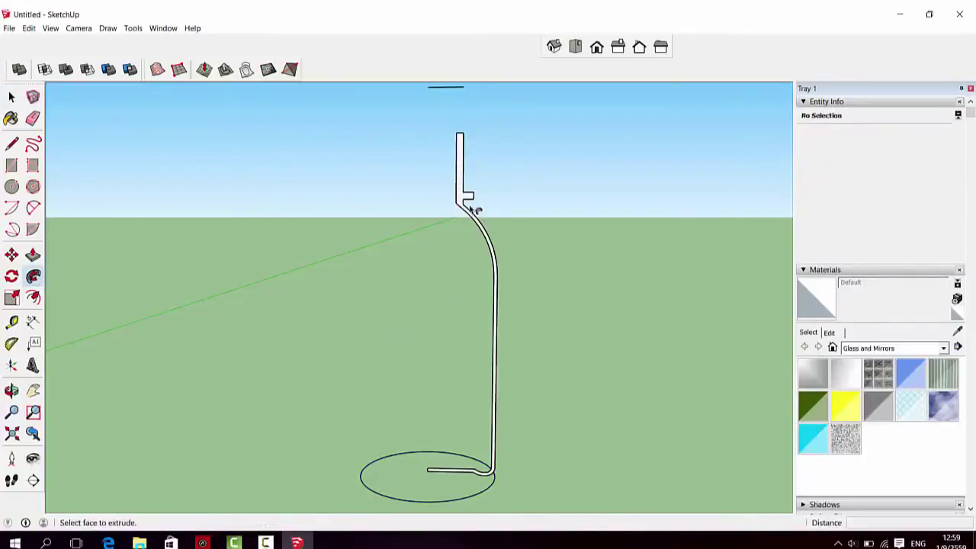
pyautogui.click(460, 201)
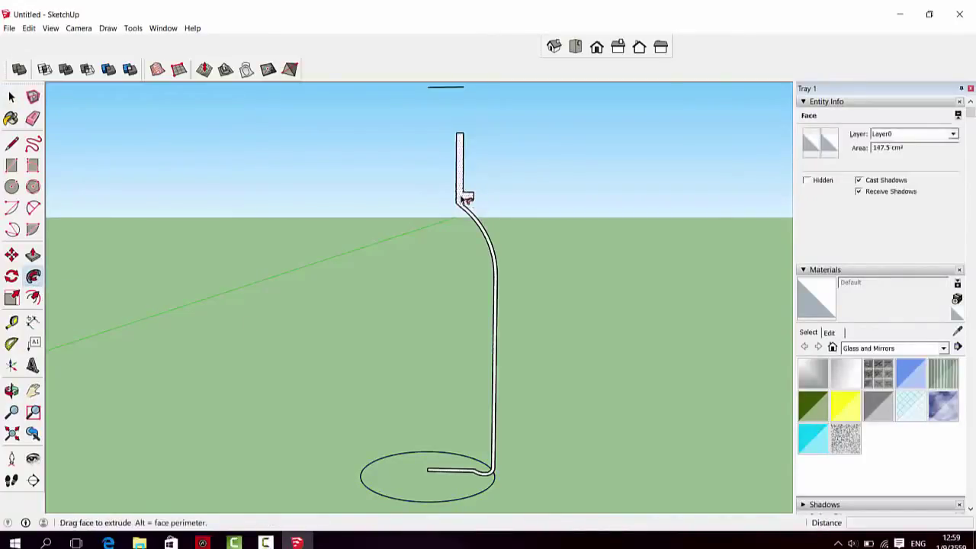
pyautogui.moveTo(466, 200); pyautogui.dragTo(645, 276)
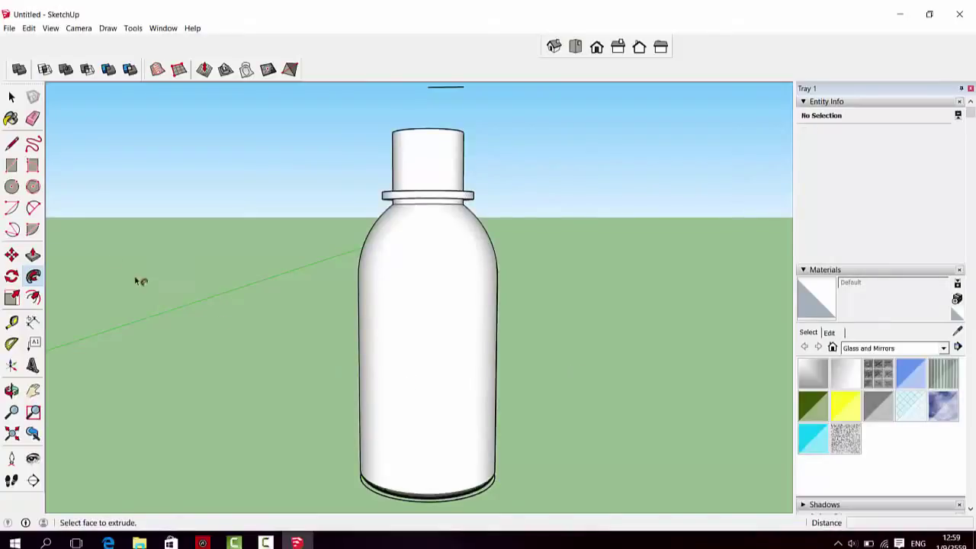
pyautogui.click(11, 97)
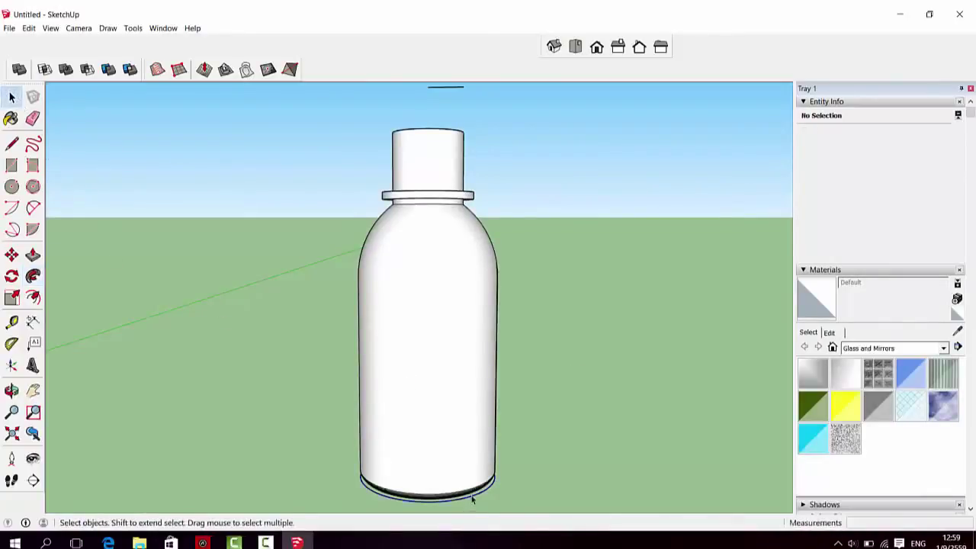
# - Select all connected bottle geometry and make it one solid group of 13385.19 cm³
pyautogui.click(471, 496)
pyautogui.click(471, 494)
pyautogui.tripleClick(429, 368)
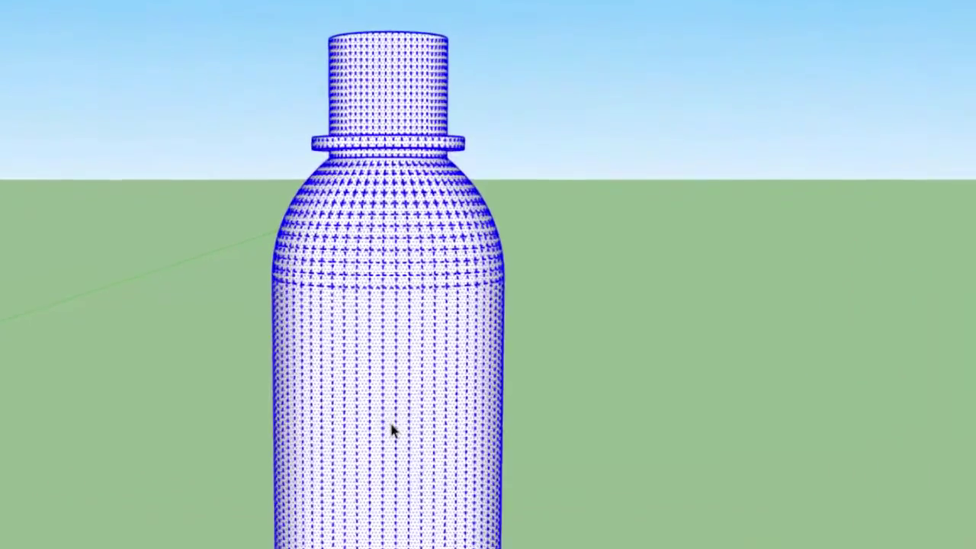
pyautogui.rightClick(431, 371)
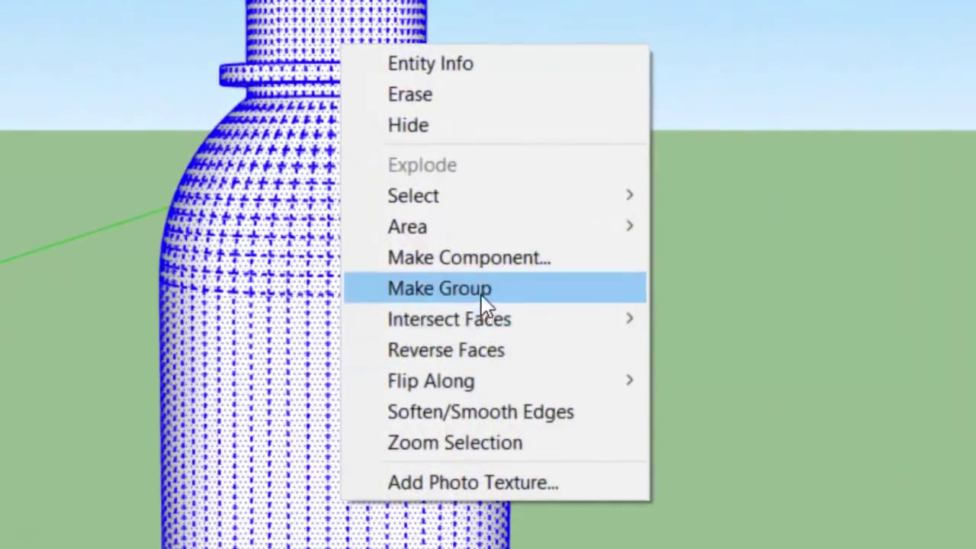
pyautogui.click(480, 293)
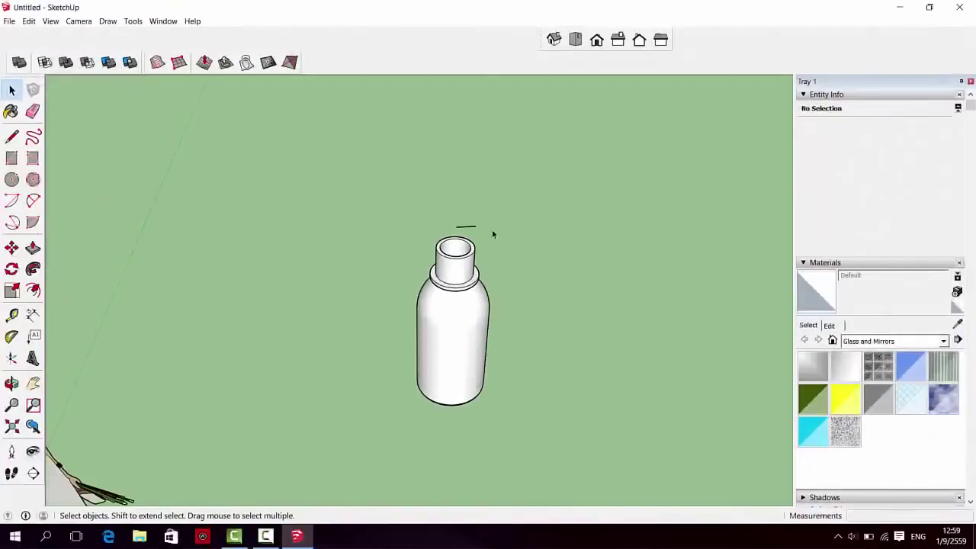
pyautogui.scroll(2, 489, 231)
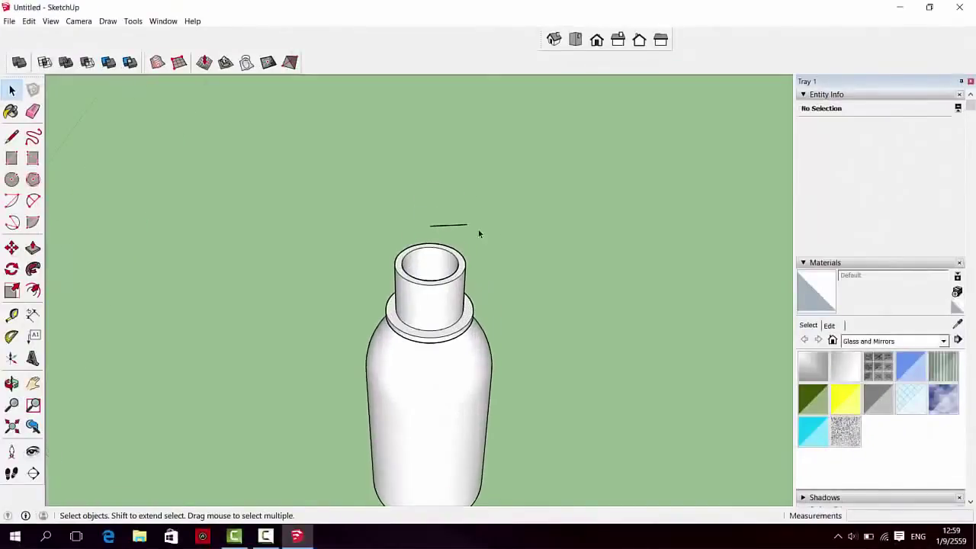
pyautogui.scroll(2, 478, 231)
pyautogui.scroll(2, 474, 240)
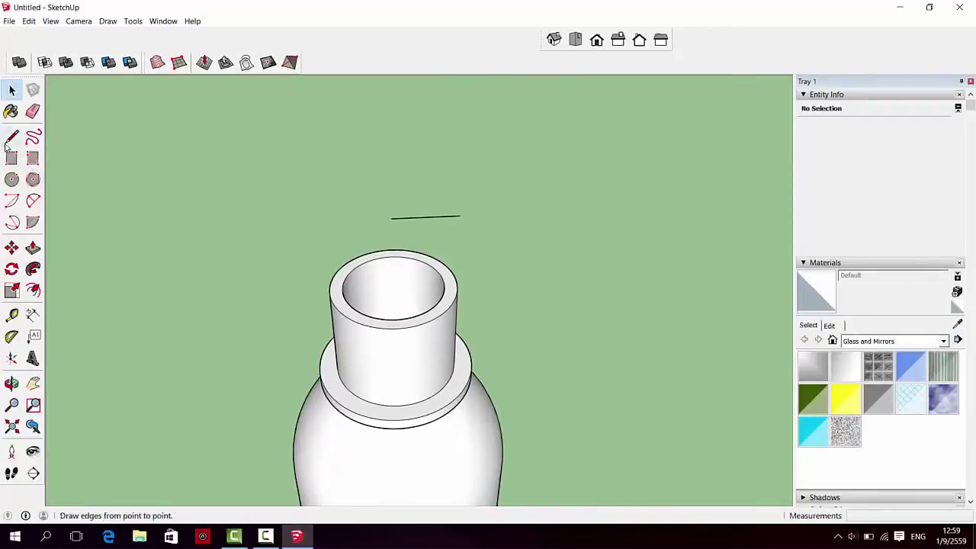
# - Select the 8 cm line above the neck and start copying it upward along the blue axis
pyautogui.moveTo(511, 320); pyautogui.dragTo(487, 318, button='middle')
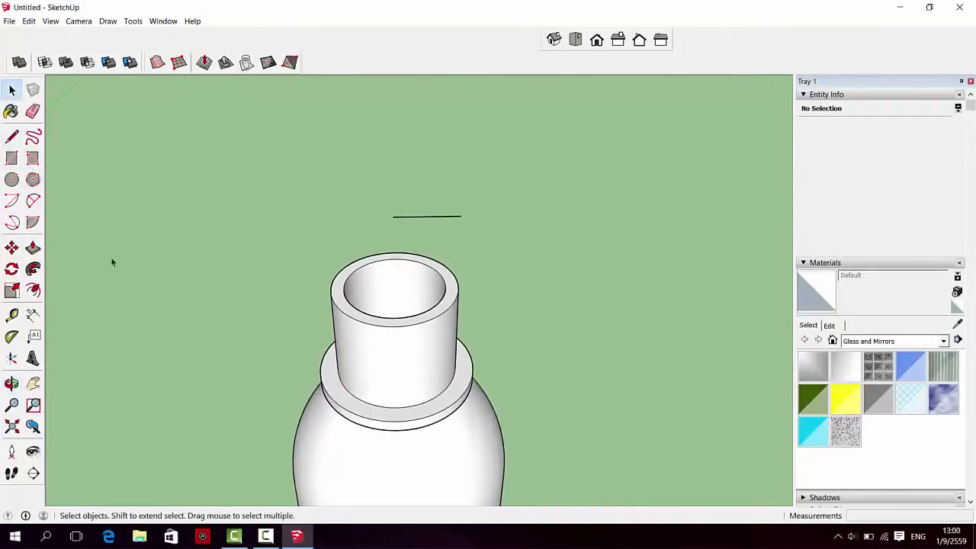
pyautogui.click(12, 247)
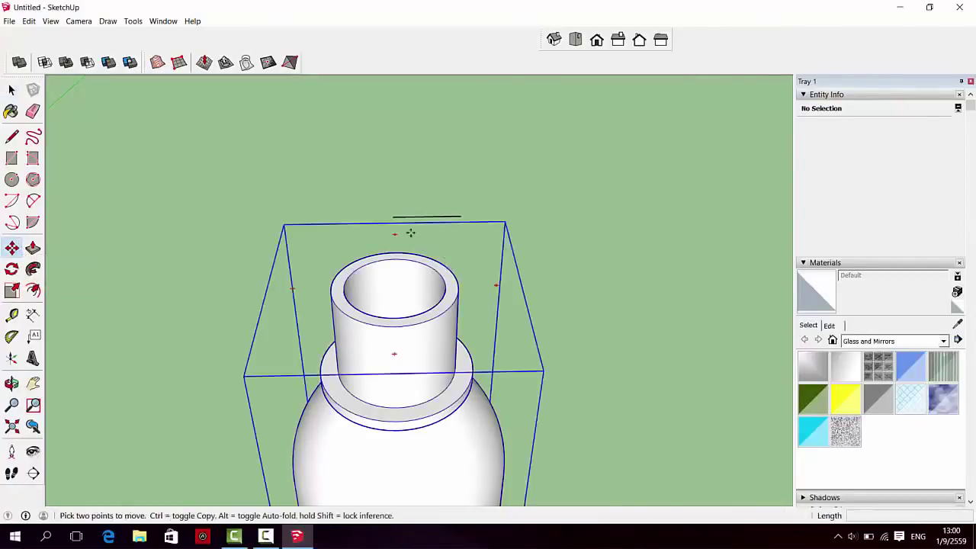
pyautogui.click(12, 89)
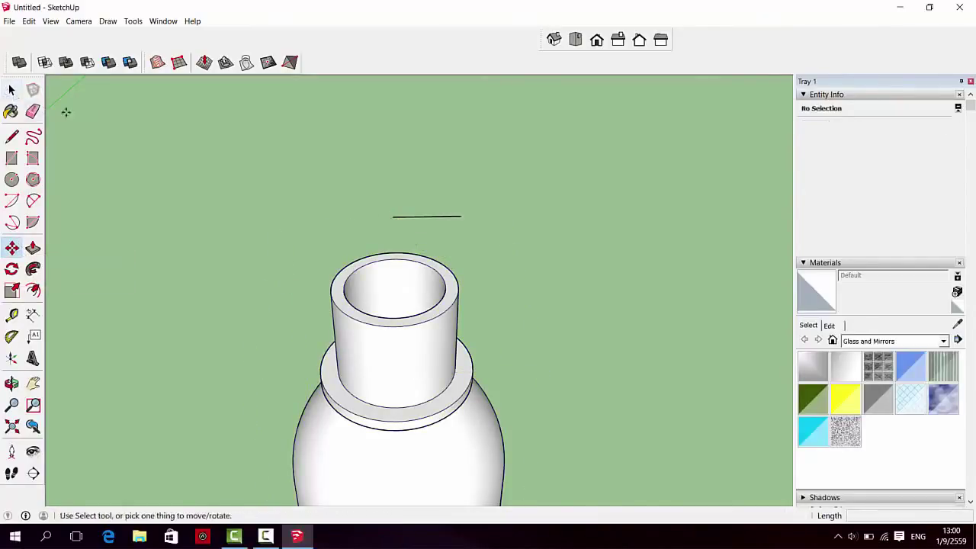
pyautogui.click(397, 218)
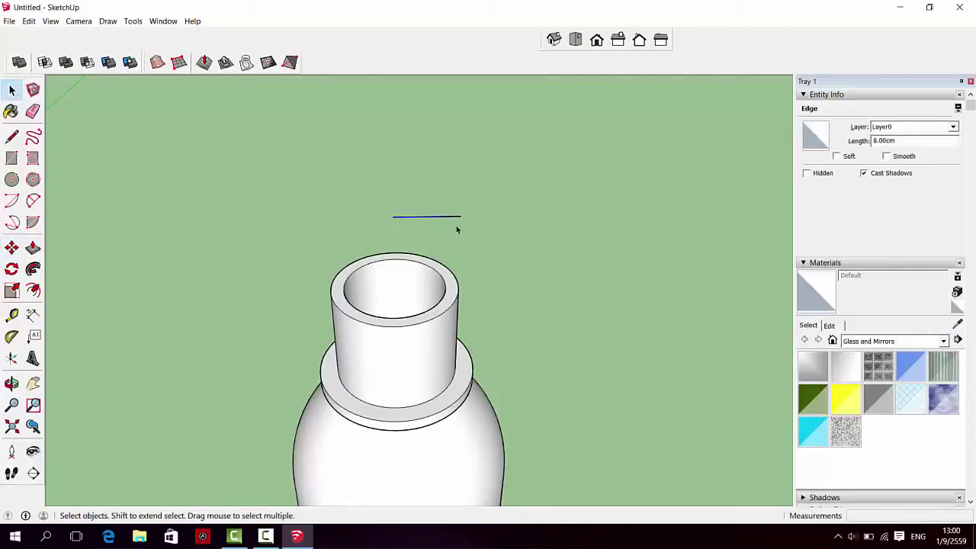
pyautogui.click(12, 245)
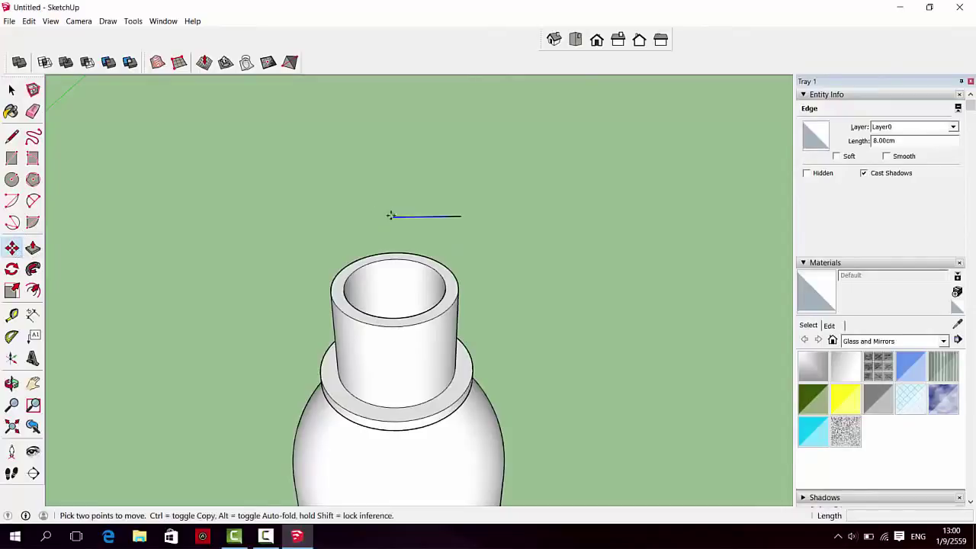
pyautogui.scroll(-2, 390, 215)
pyautogui.press('ctrl')
pyautogui.click(367, 252)
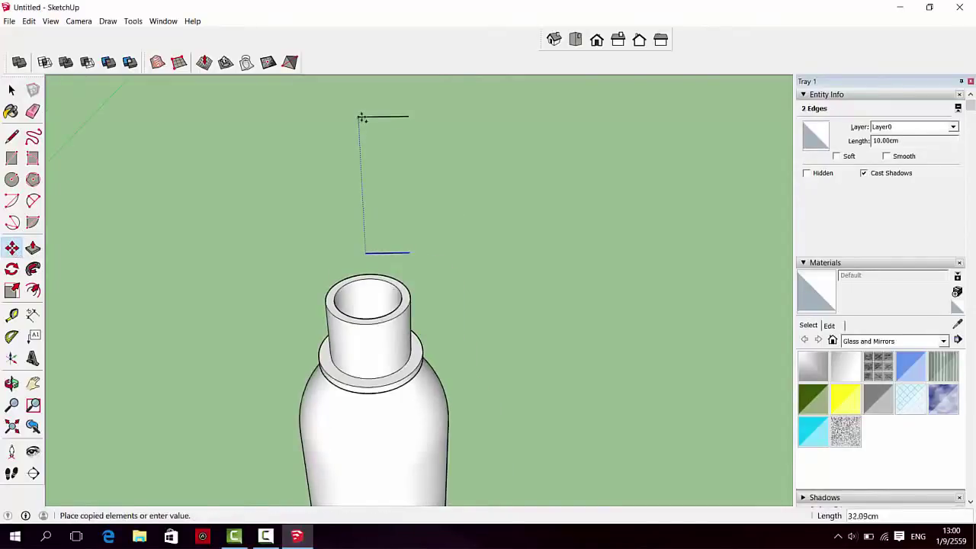
# - Set the line copy above the original and draw a 13 cm-radius circle at its endpoint
pyautogui.click(362, 127)
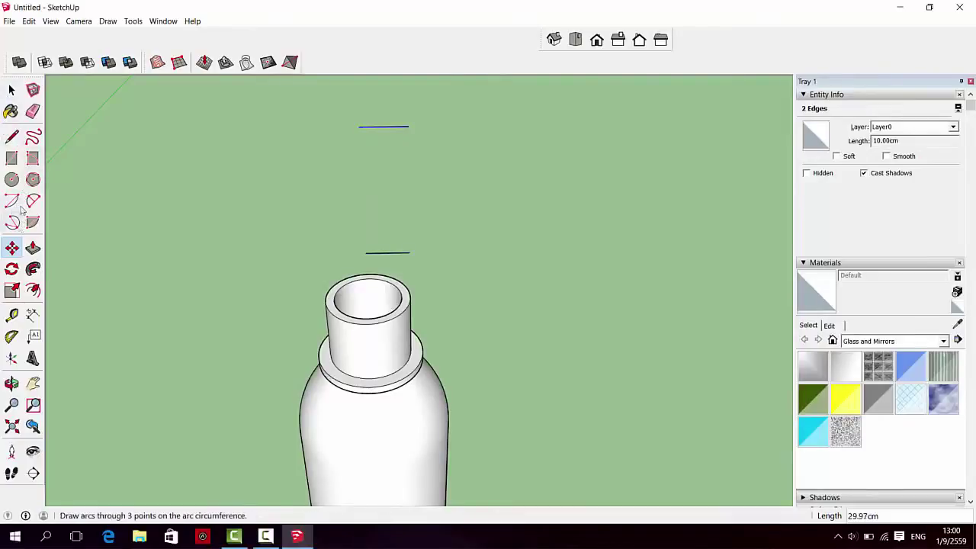
pyautogui.click(13, 180)
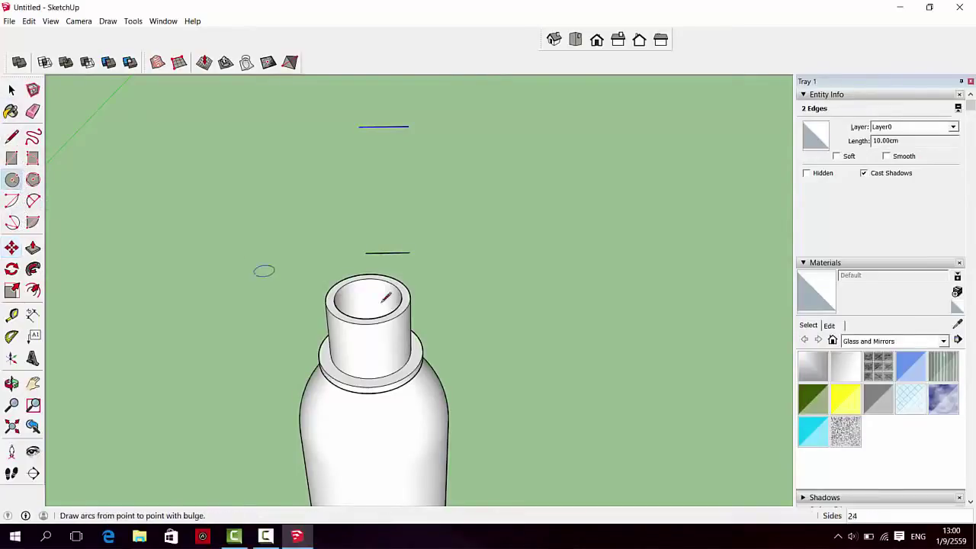
pyautogui.scroll(3, 457, 297)
pyautogui.click(324, 232)
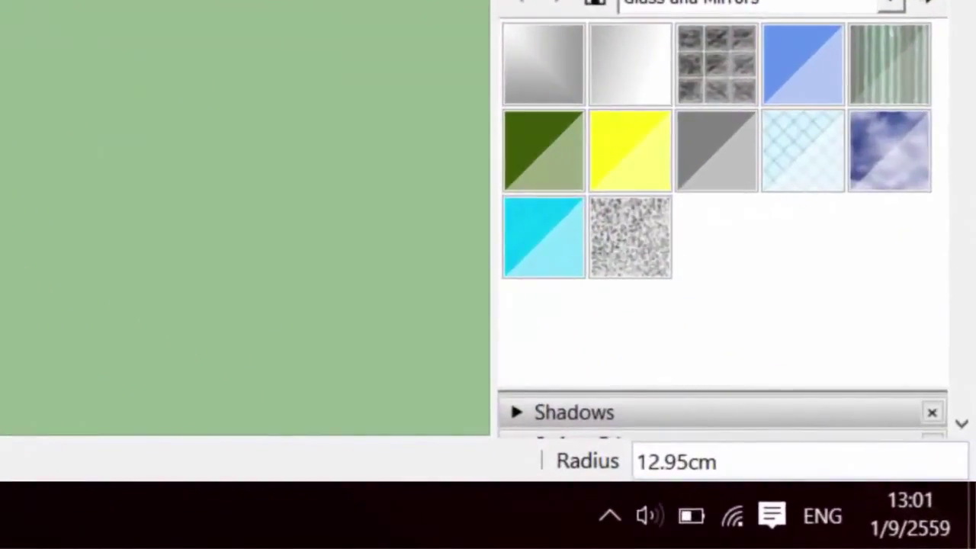
pyautogui.press('e')
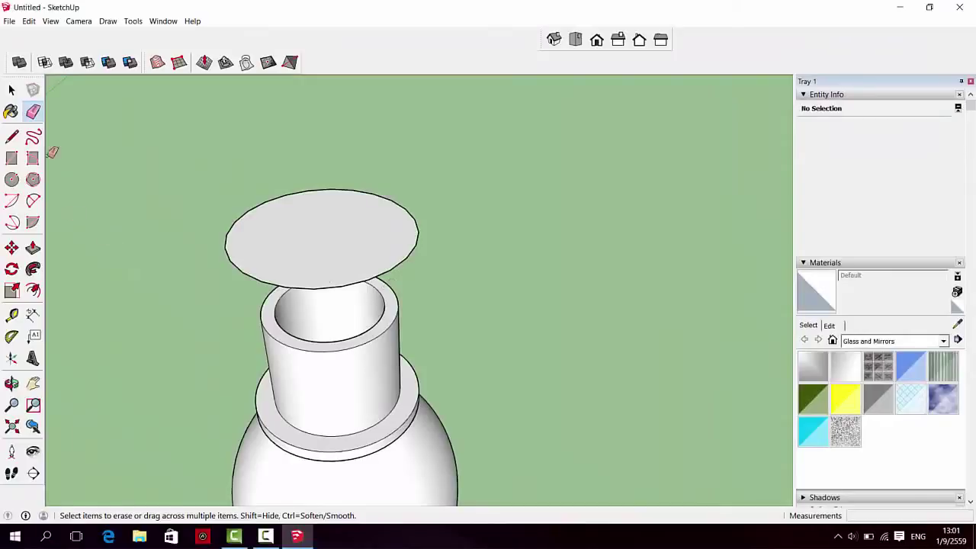
# - Raise the circle's segment count from 24 to 60 in Entity Info
pyautogui.click(12, 90)
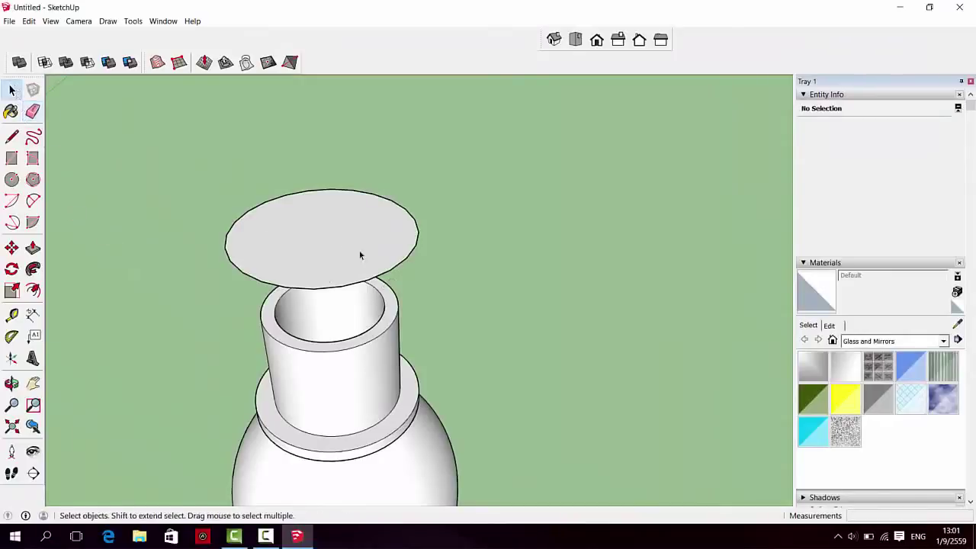
pyautogui.click(396, 268)
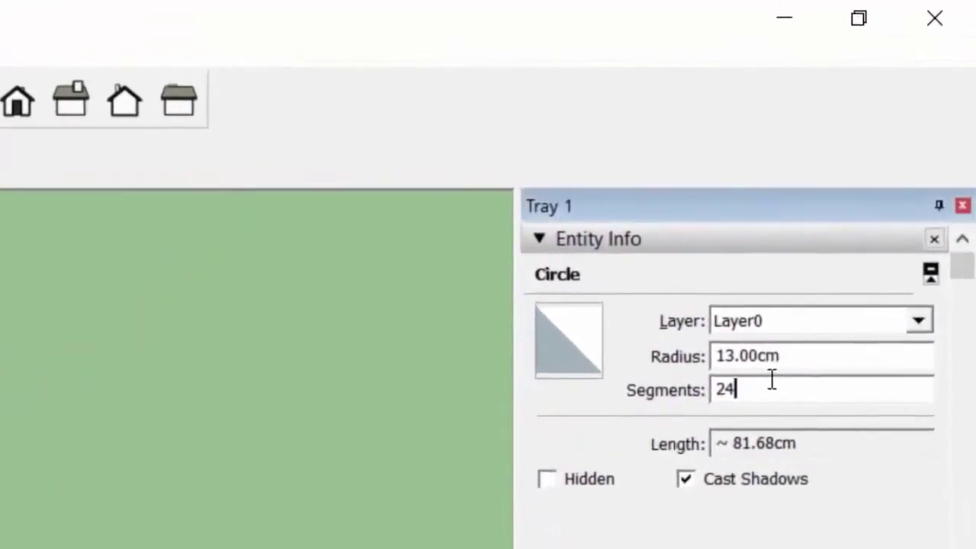
pyautogui.moveTo(892, 154); pyautogui.dragTo(848, 159)
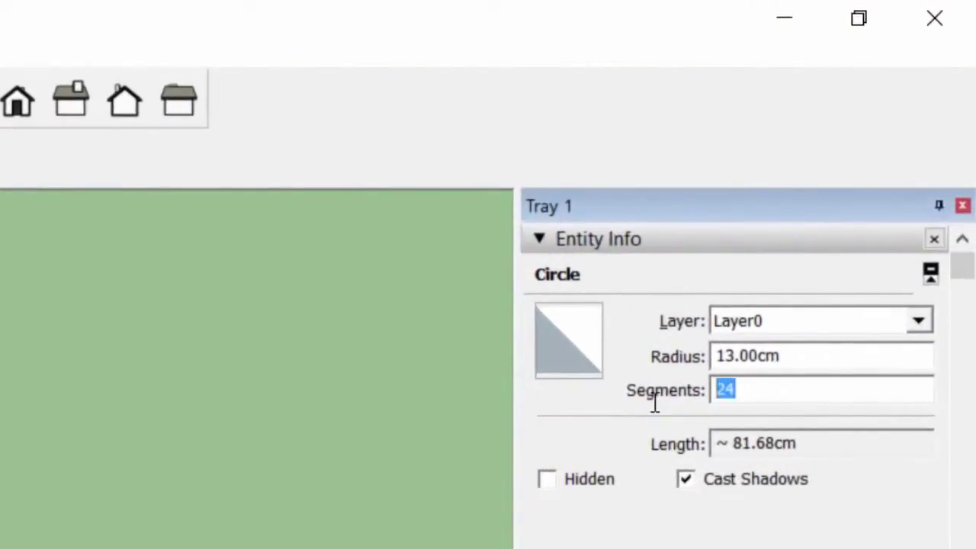
pyautogui.write('60')
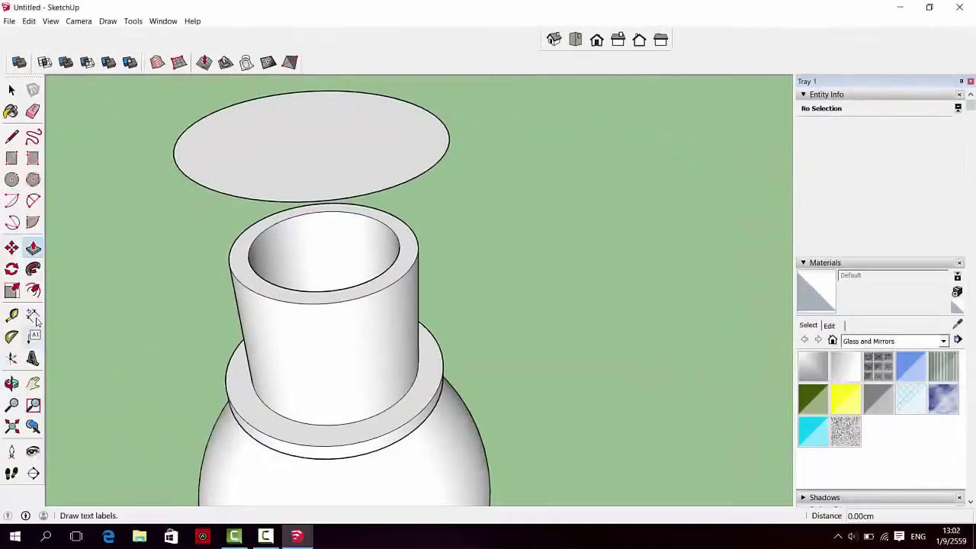
# - Pull the floating disc up 18.5 cm into a solid cylindrical cap
pyautogui.click(33, 315)
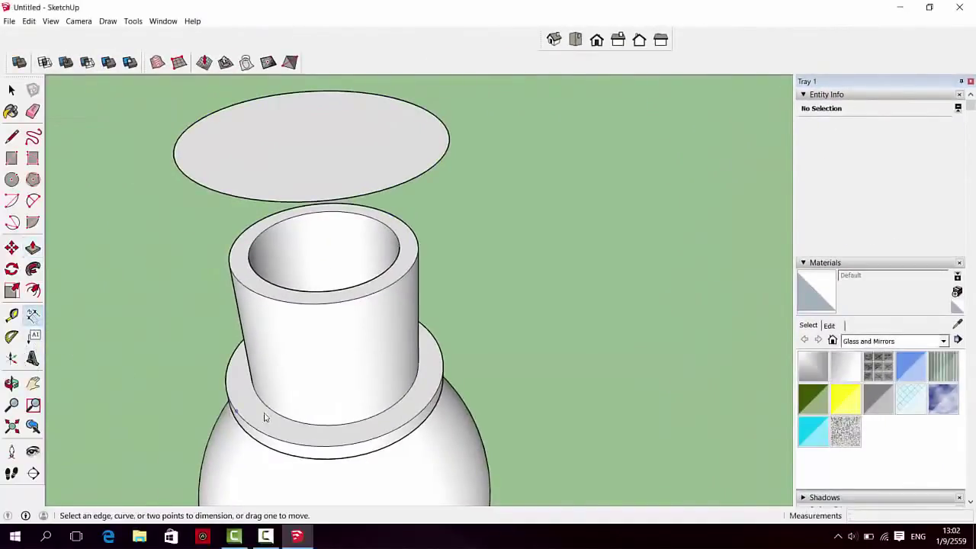
pyautogui.click(316, 306)
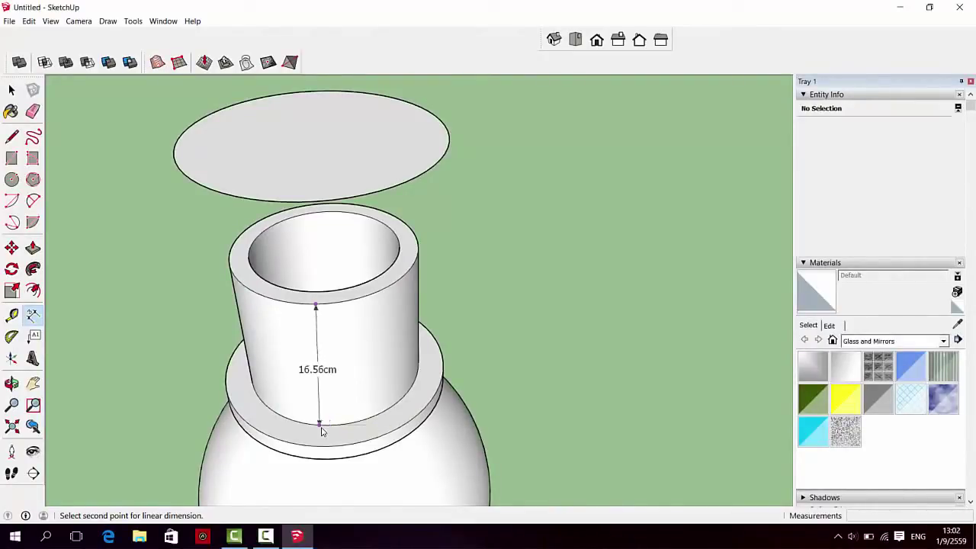
pyautogui.press('Escape')
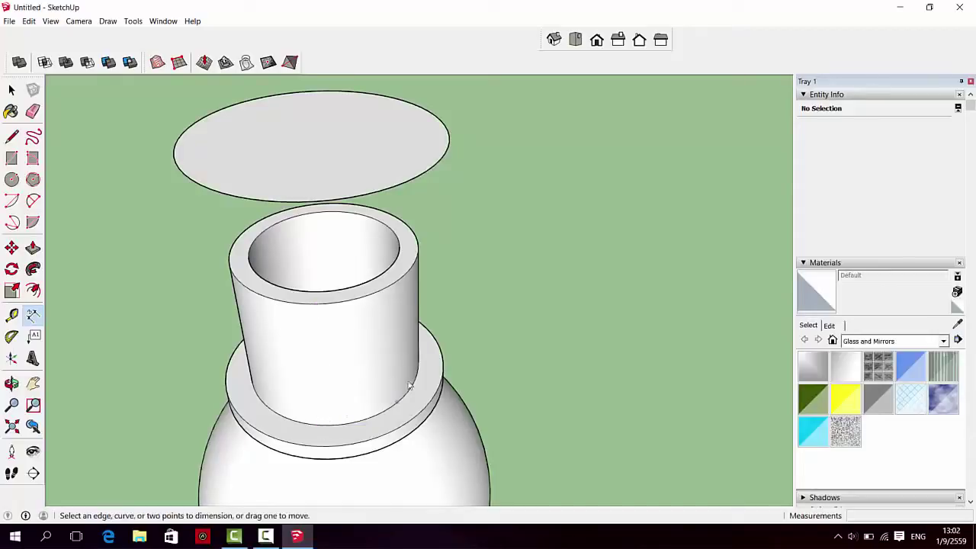
pyautogui.scroll(-3, 394, 371)
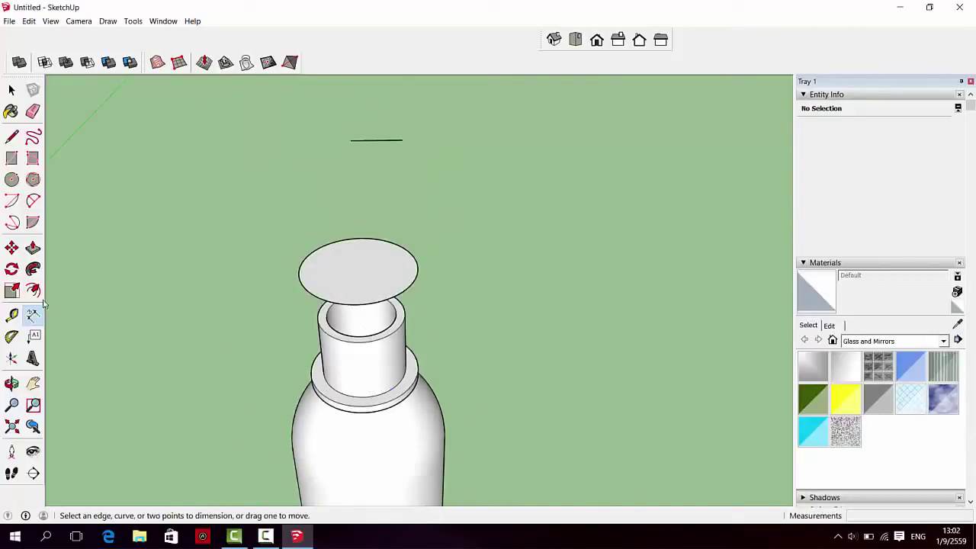
pyautogui.click(33, 248)
pyautogui.click(348, 285)
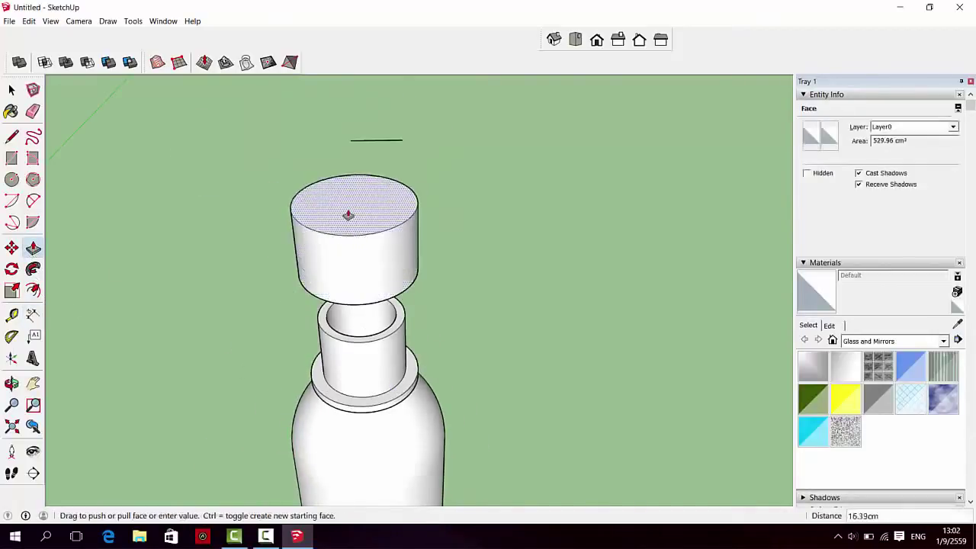
pyautogui.write('1')
pyautogui.write('8.')
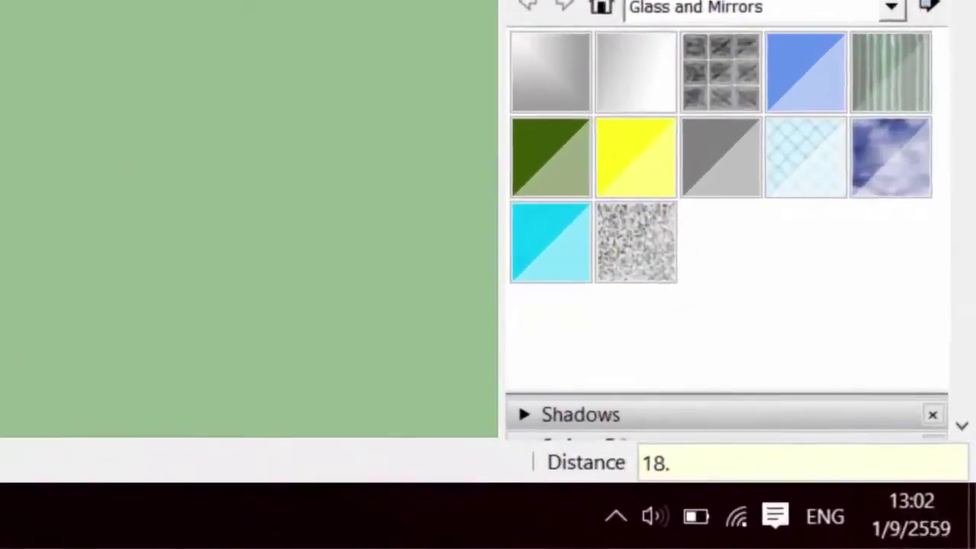
pyautogui.write('5')
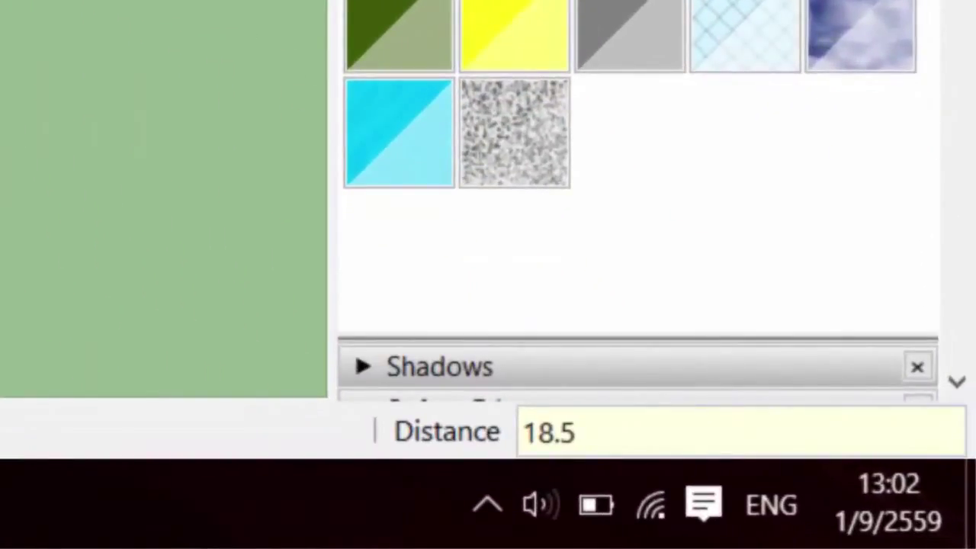
pyautogui.press('Return')
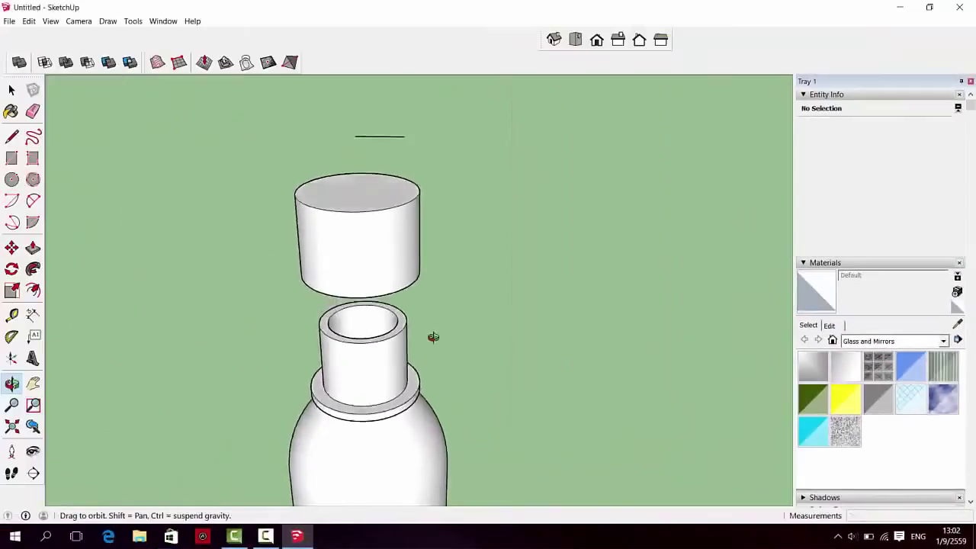
pyautogui.moveTo(434, 338)
pyautogui.mouseDown(button='middle')
pyautogui.moveTo(394, 191)
pyautogui.moveTo(394, 201)
pyautogui.mouseUp(button='middle')
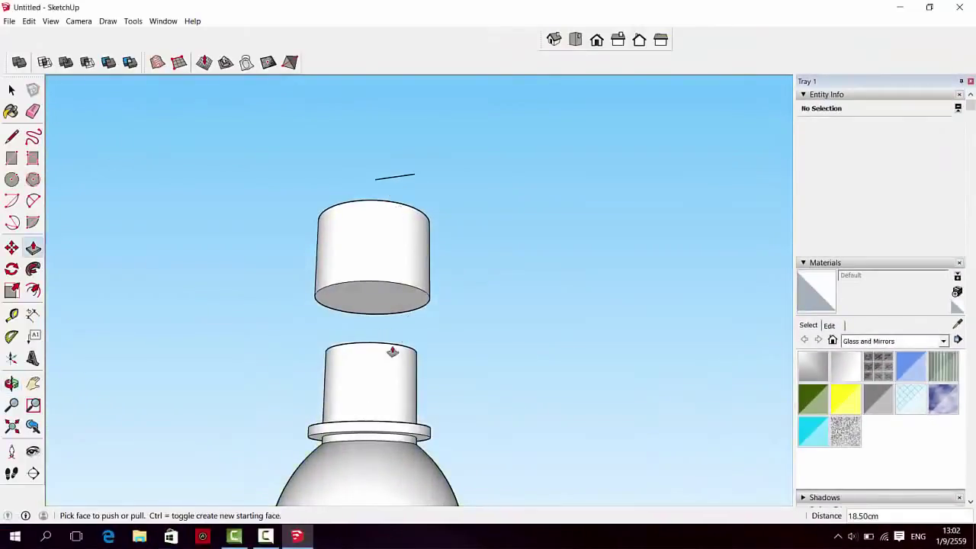
# - Offset the cap's bottom face inward by 2 cm
pyautogui.click(32, 289)
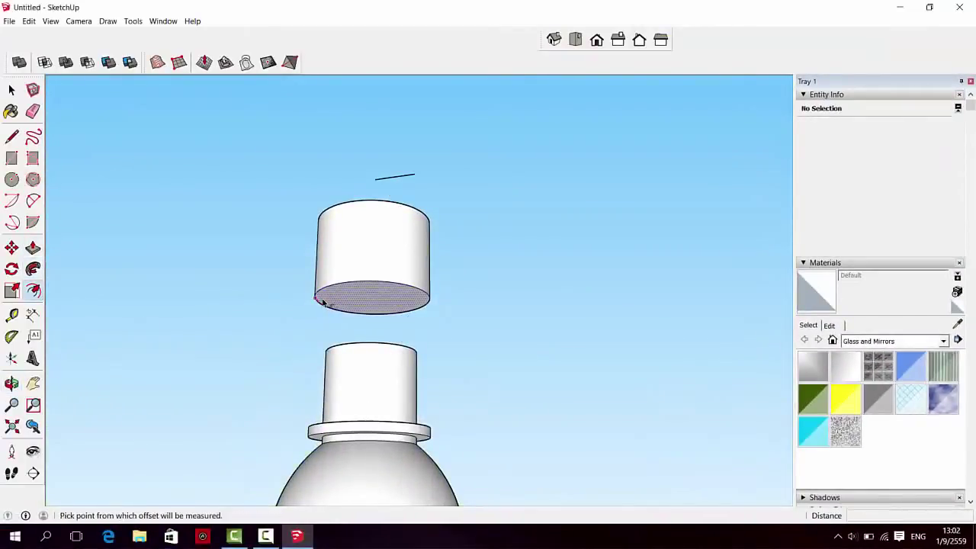
pyautogui.click(322, 302)
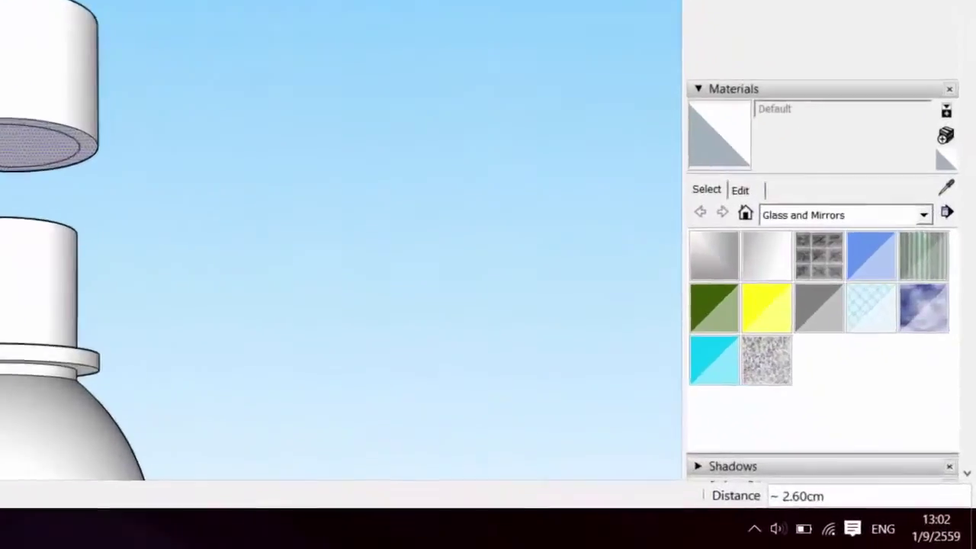
pyautogui.write('2')
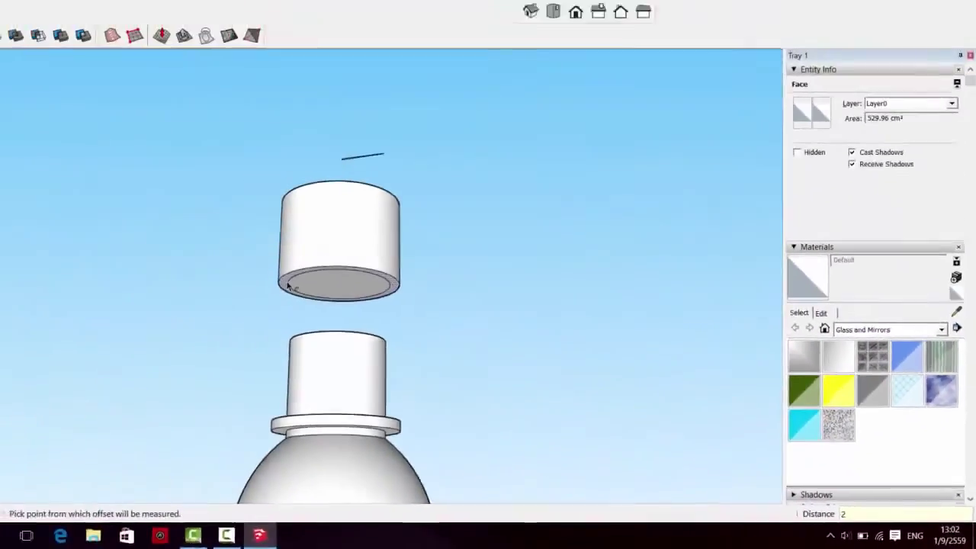
pyautogui.press('Return')
# - Push the inner circle 16.5 cm into the cap to hollow it
pyautogui.click(33, 248)
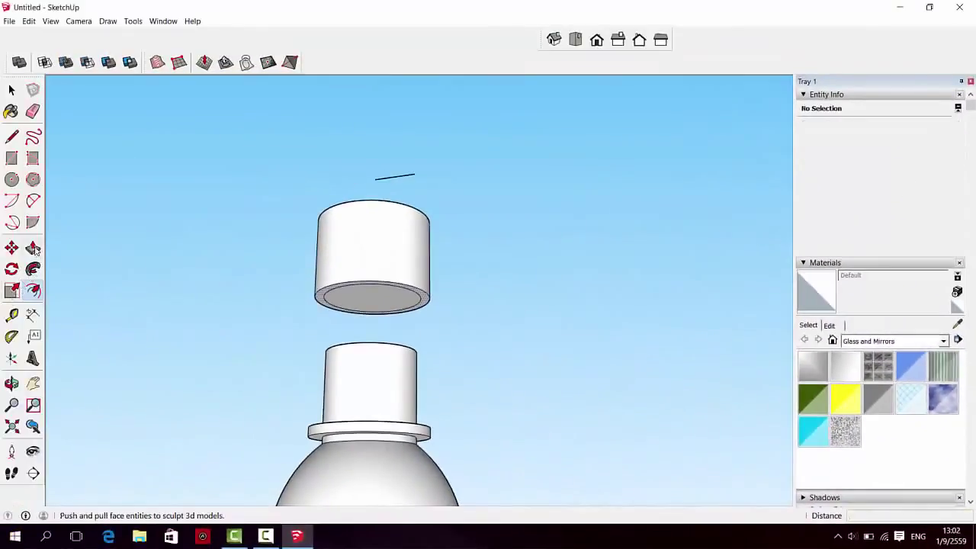
pyautogui.click(377, 305)
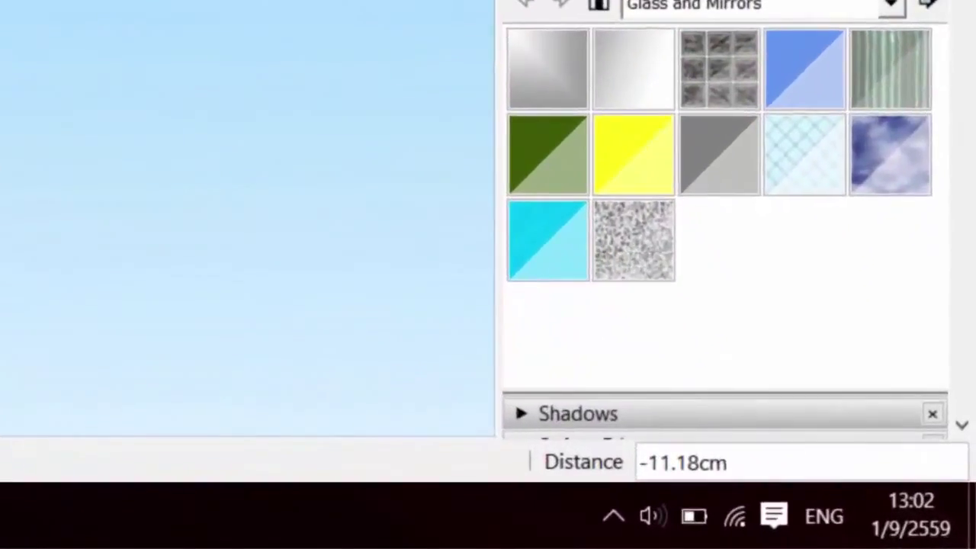
pyautogui.write('16.5')
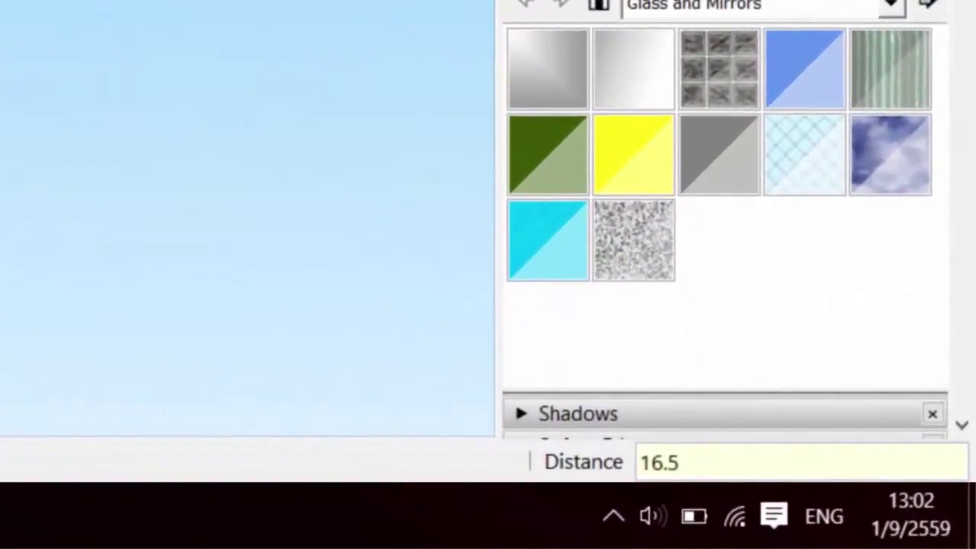
pyautogui.press('Return')
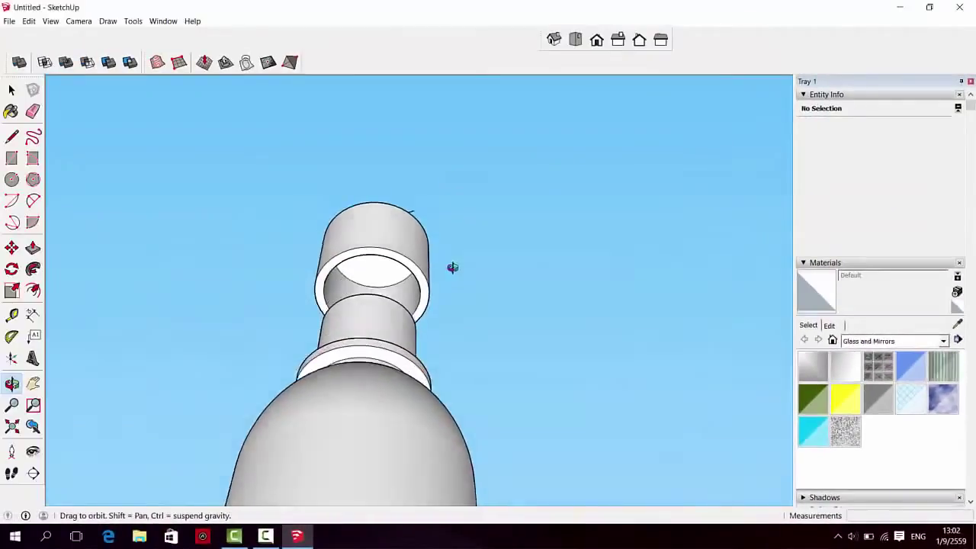
# - Box-select the hollow cap and group it into a 3546.64 cm³ solid
pyautogui.moveTo(451, 267); pyautogui.dragTo(468, 428, button='middle')
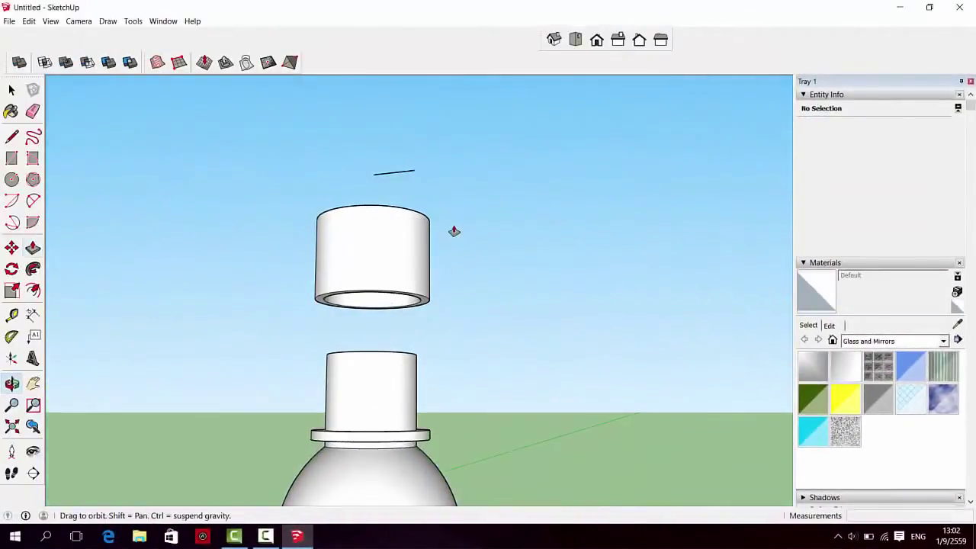
pyautogui.moveTo(453, 228); pyautogui.dragTo(457, 348, button='middle')
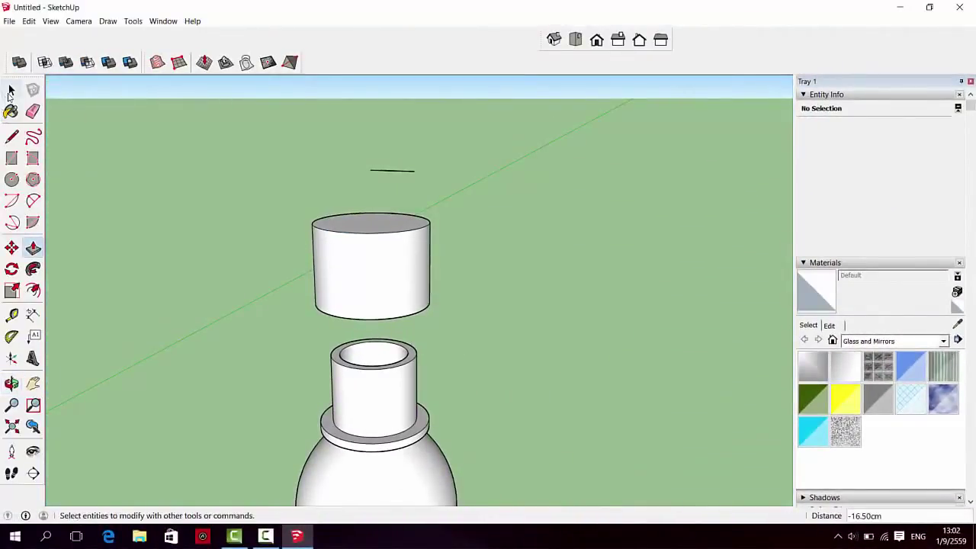
pyautogui.click(11, 90)
pyautogui.moveTo(284, 205); pyautogui.dragTo(503, 329)
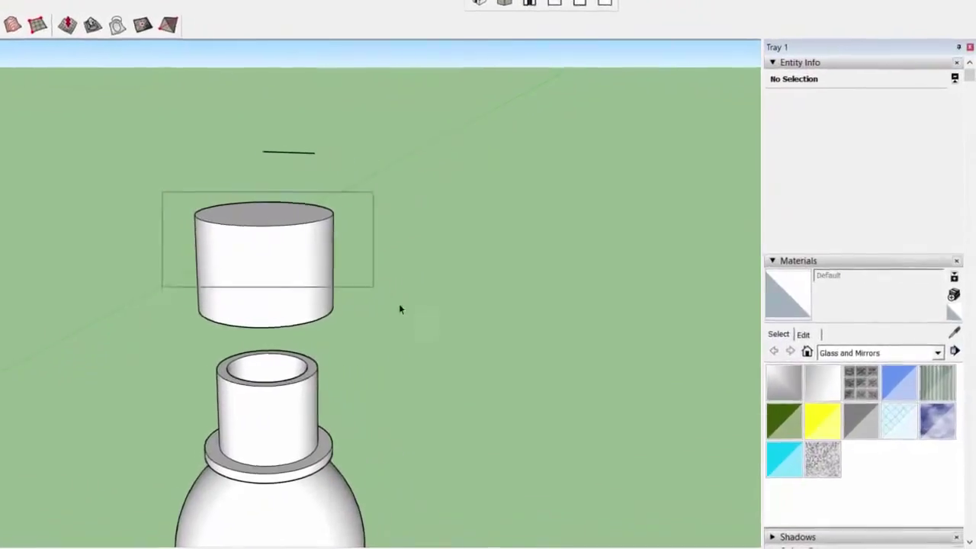
pyautogui.rightClick(267, 283)
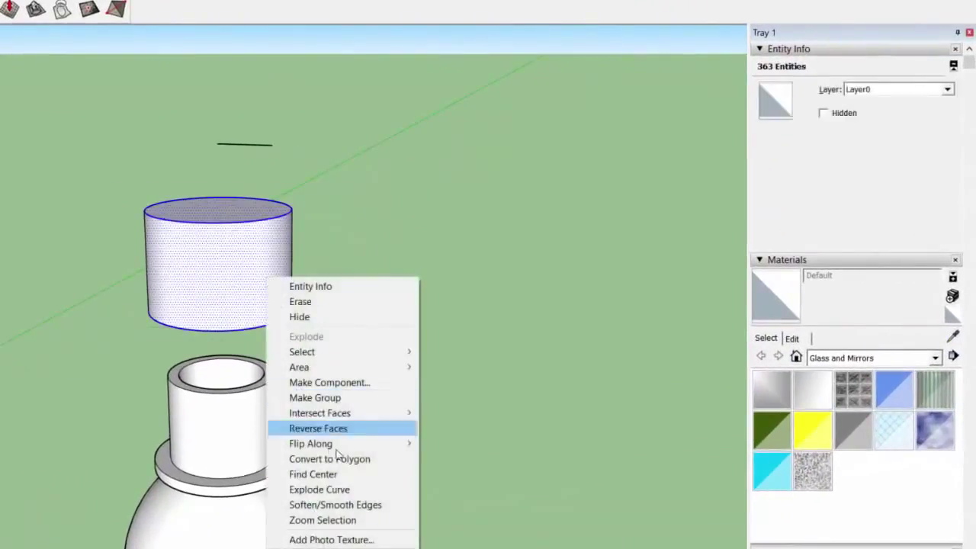
pyautogui.click(336, 397)
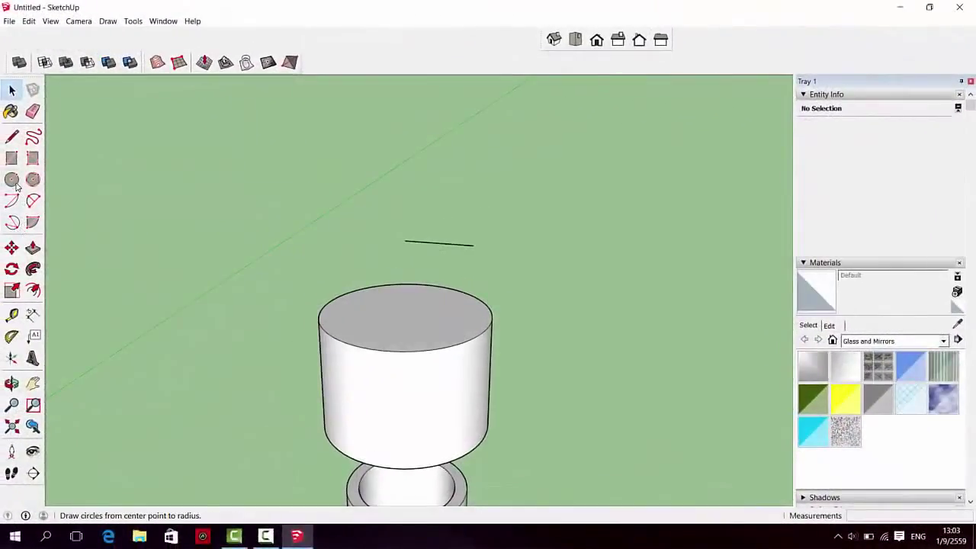
# - Draw a 10 cm-radius circle above the cap and erase its radius line
pyautogui.click(14, 183)
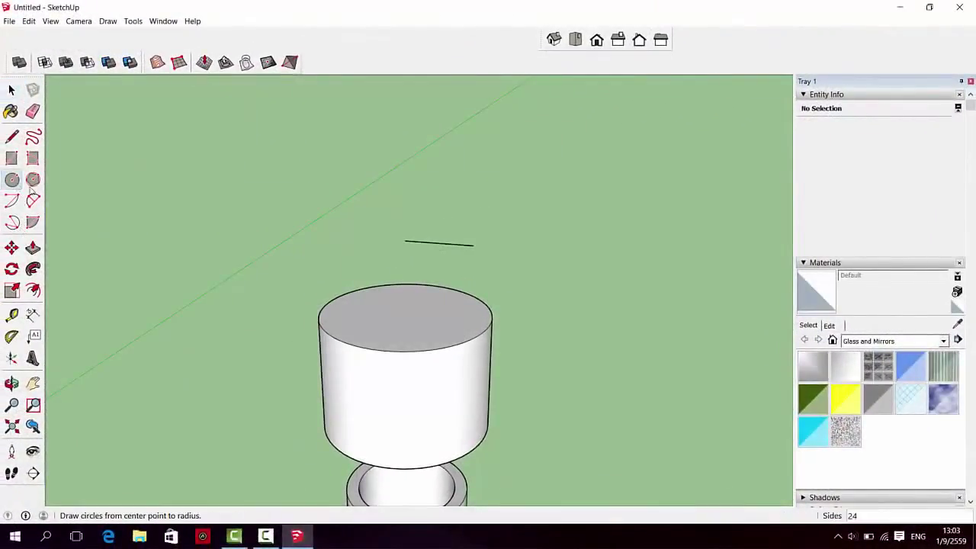
pyautogui.click(404, 240)
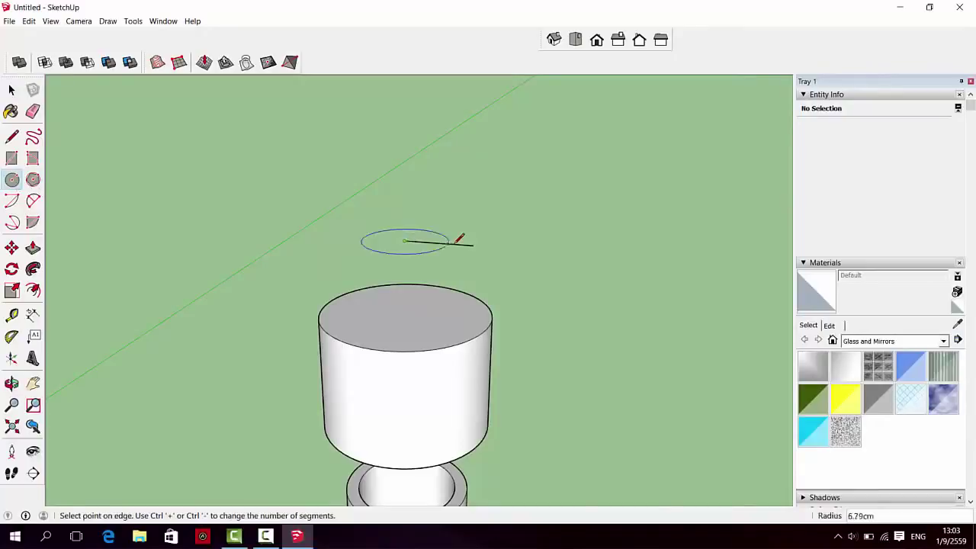
pyautogui.click(473, 242)
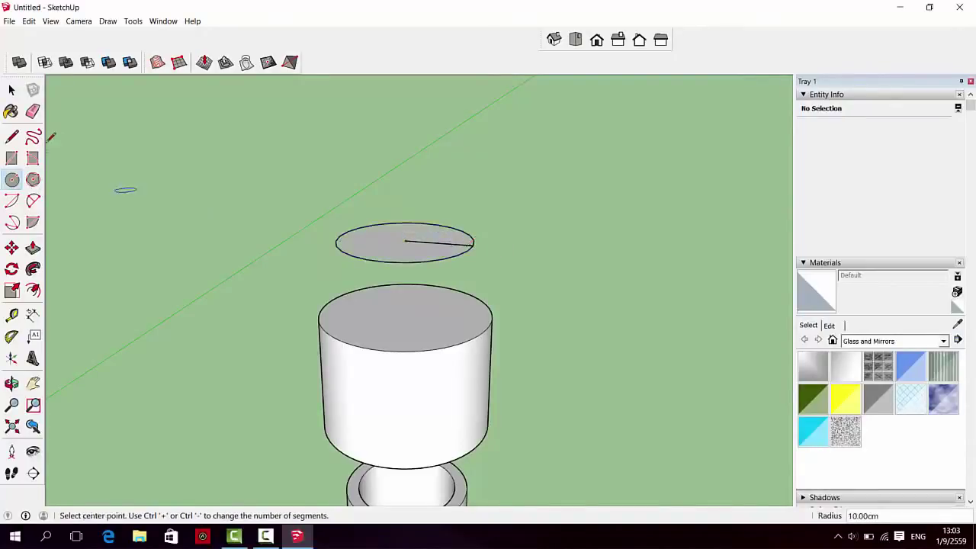
pyautogui.click(33, 112)
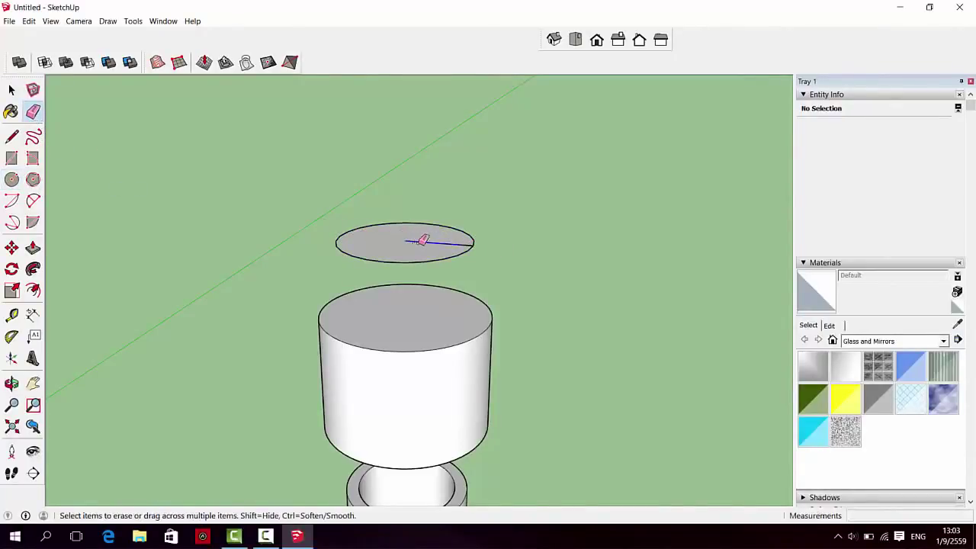
pyautogui.moveTo(423, 240); pyautogui.dragTo(466, 243)
pyautogui.scroll(2, 416, 257)
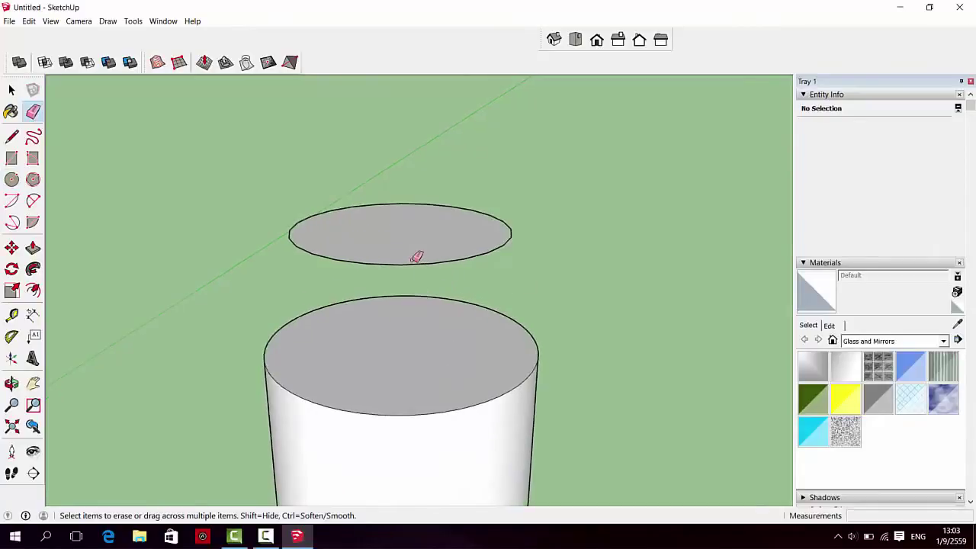
pyautogui.scroll(2, 416, 257)
# - Set the circle to 60 segments and draw a line from its centre to its left edge
pyautogui.click(11, 92)
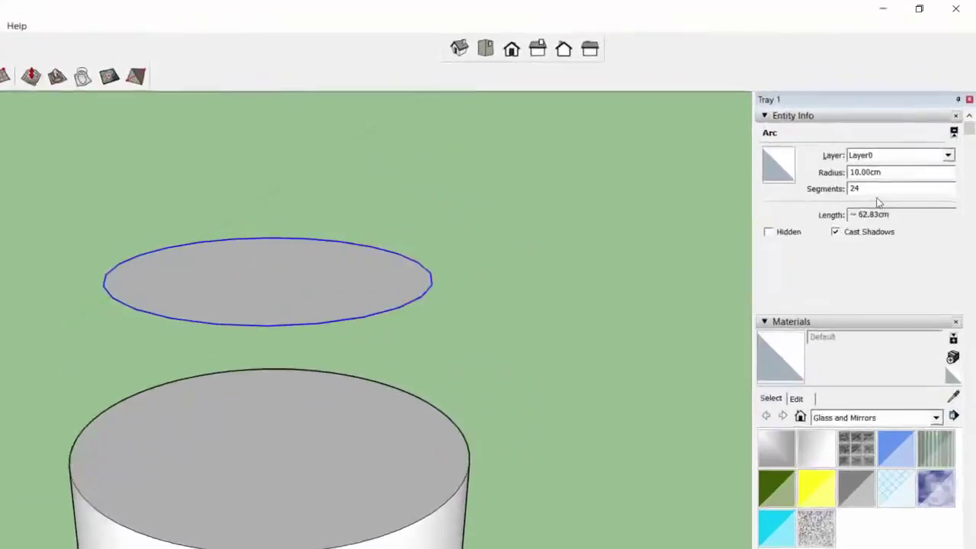
pyautogui.moveTo(895, 155); pyautogui.dragTo(866, 155)
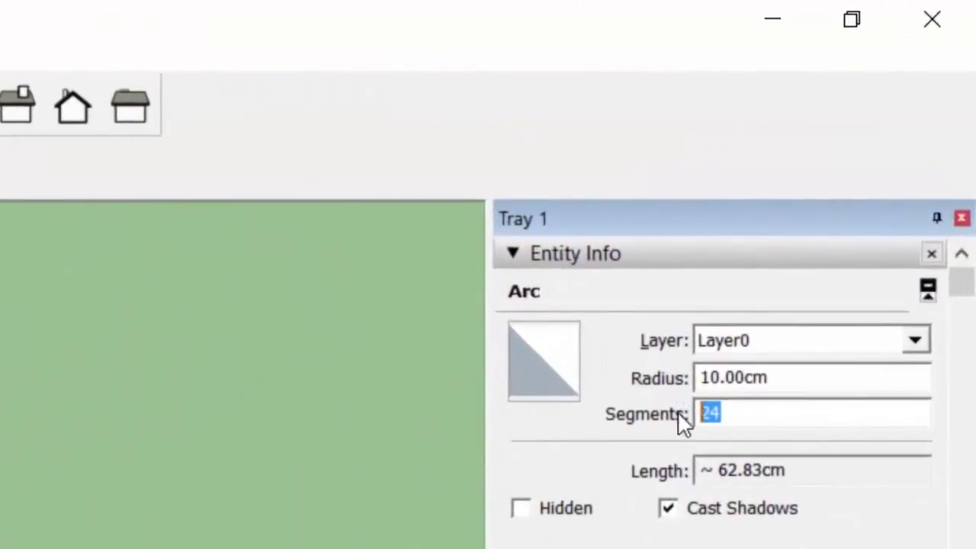
pyautogui.write('60')
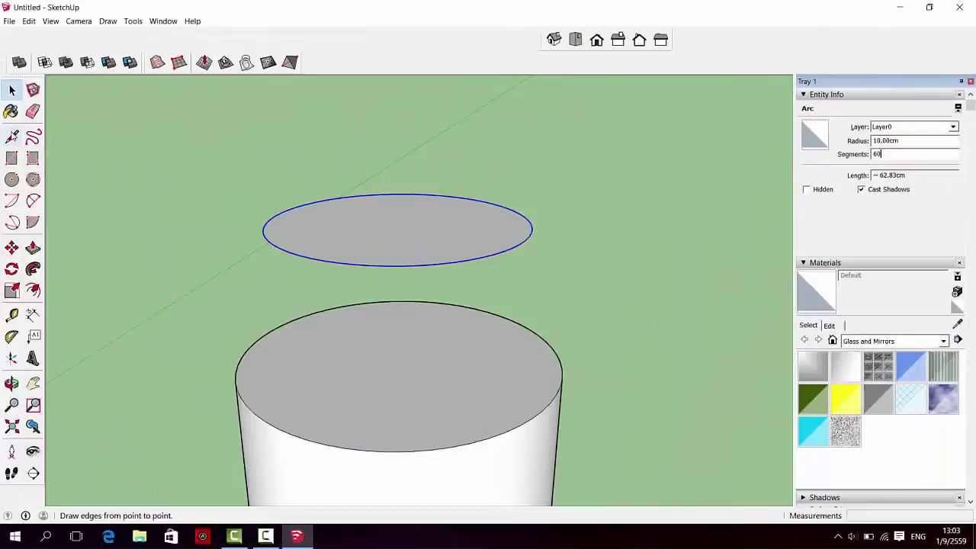
pyautogui.click(12, 135)
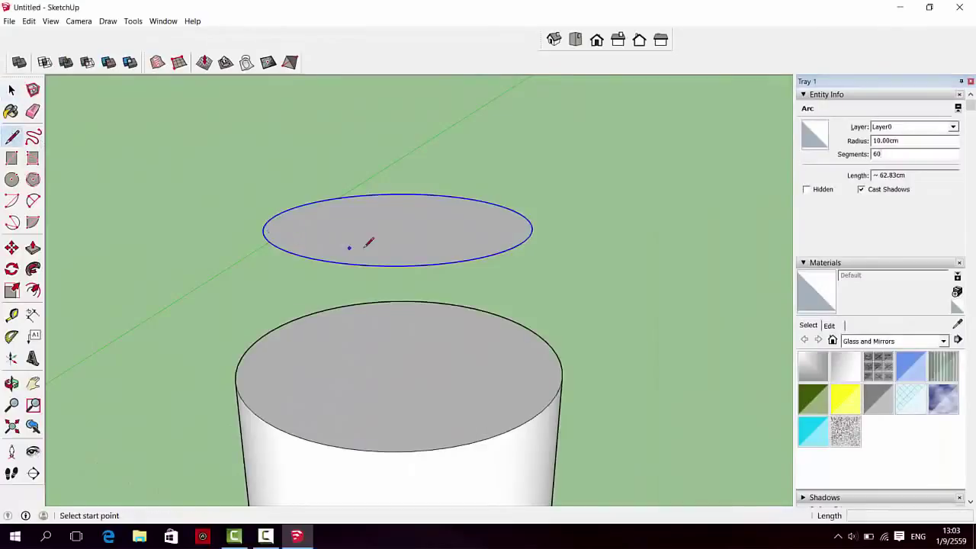
pyautogui.click(397, 223)
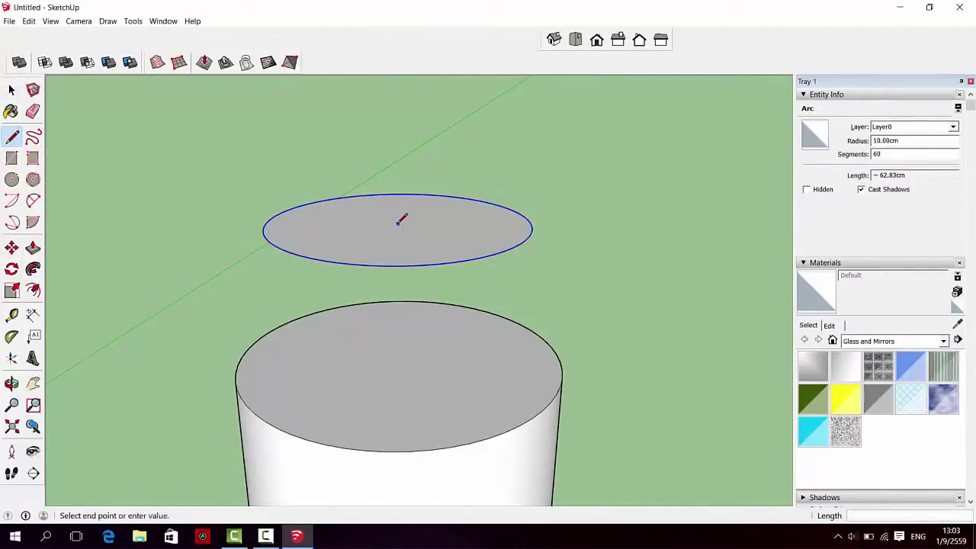
pyautogui.click(277, 215)
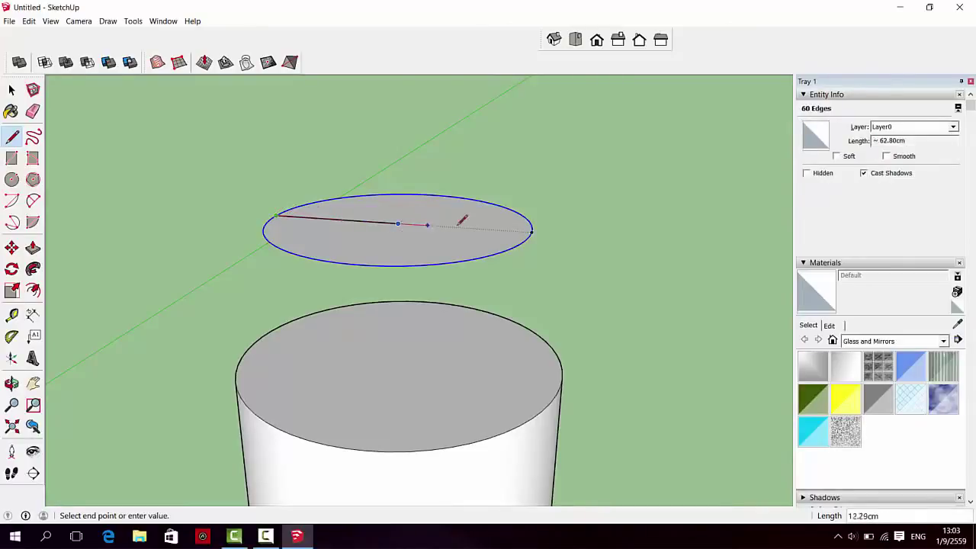
# - Extend the line across the circle and erase the lower half, leaving a half-disc
pyautogui.click(532, 230)
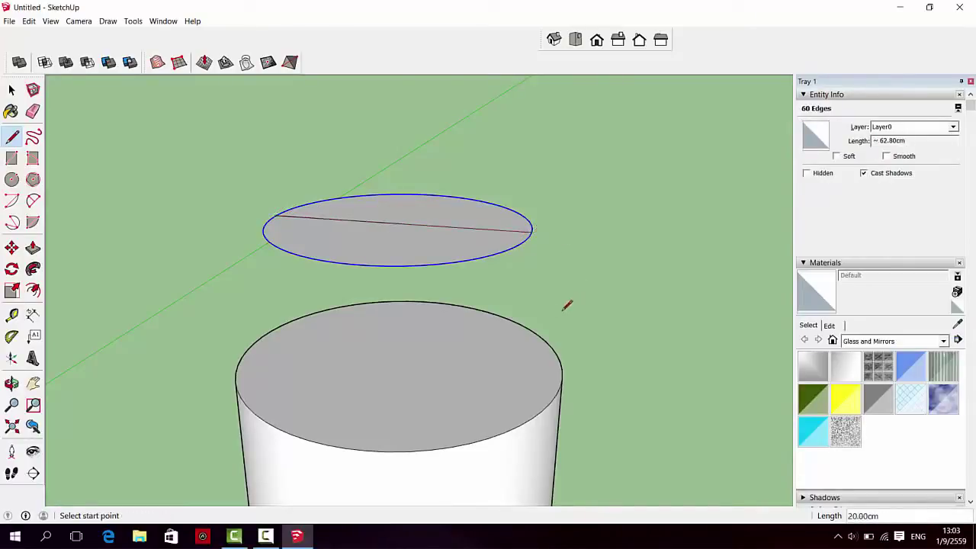
pyautogui.moveTo(566, 305); pyautogui.dragTo(570, 344, button='middle')
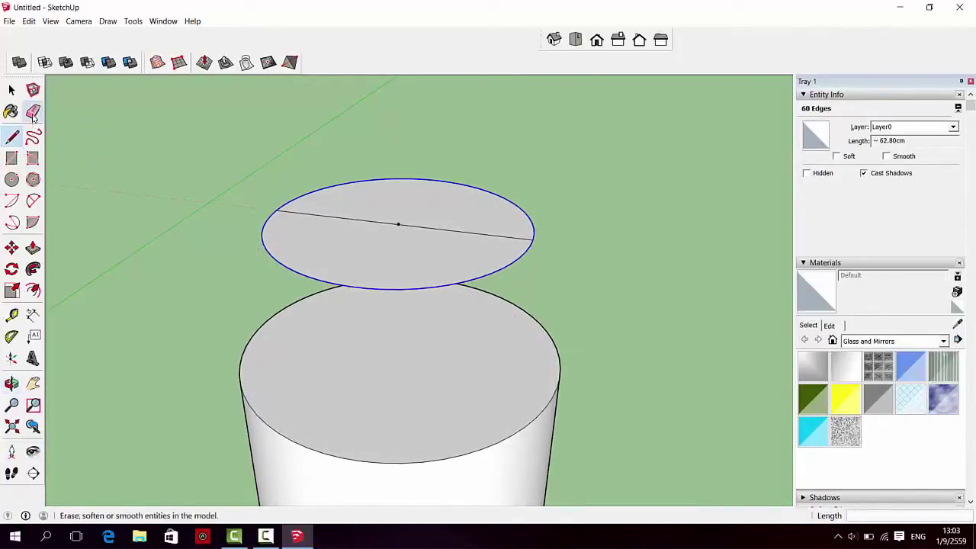
pyautogui.click(33, 112)
pyautogui.click(277, 235)
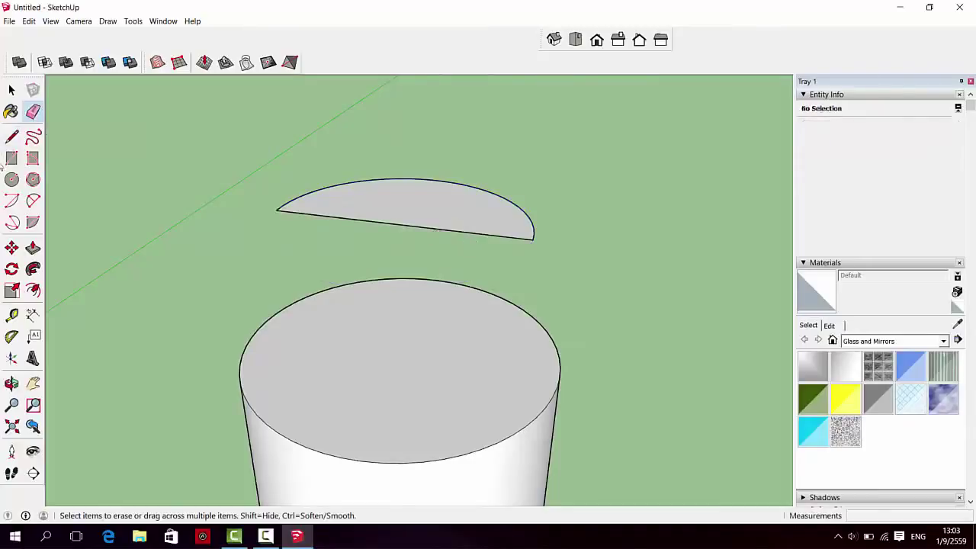
# - Pull the half-disc up 2 cm into a slab and erase its side seam edge
pyautogui.click(32, 248)
pyautogui.moveTo(429, 220); pyautogui.dragTo(428, 213)
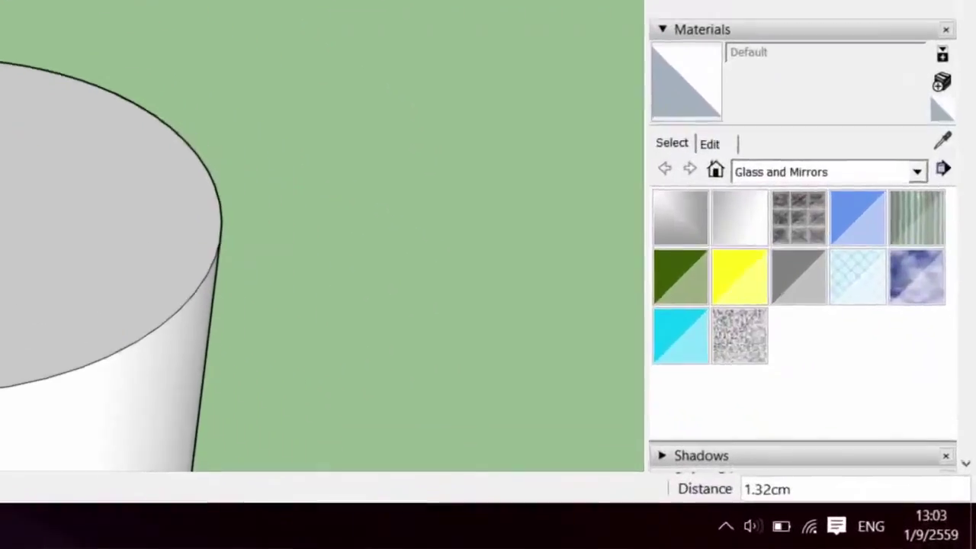
pyautogui.write('2')
pyautogui.press('Return')
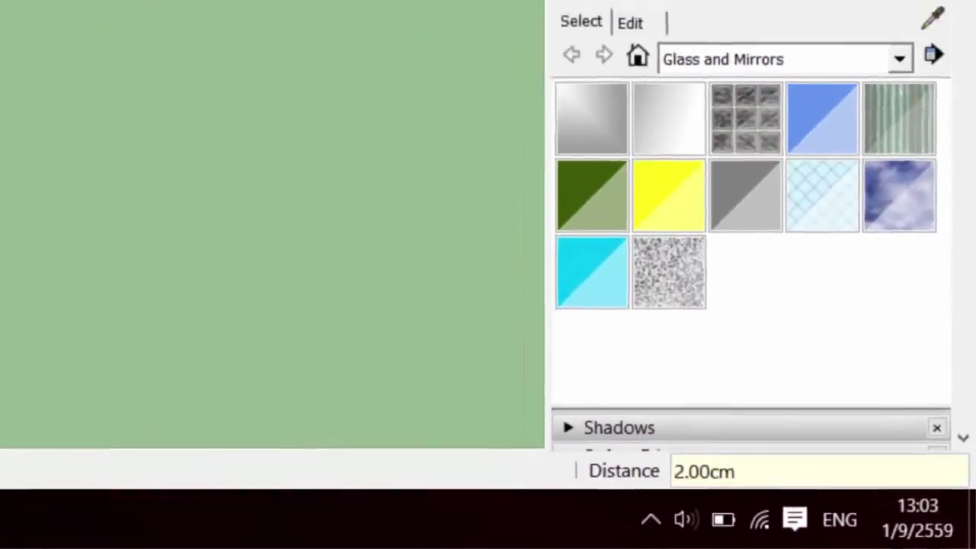
pyautogui.click(33, 111)
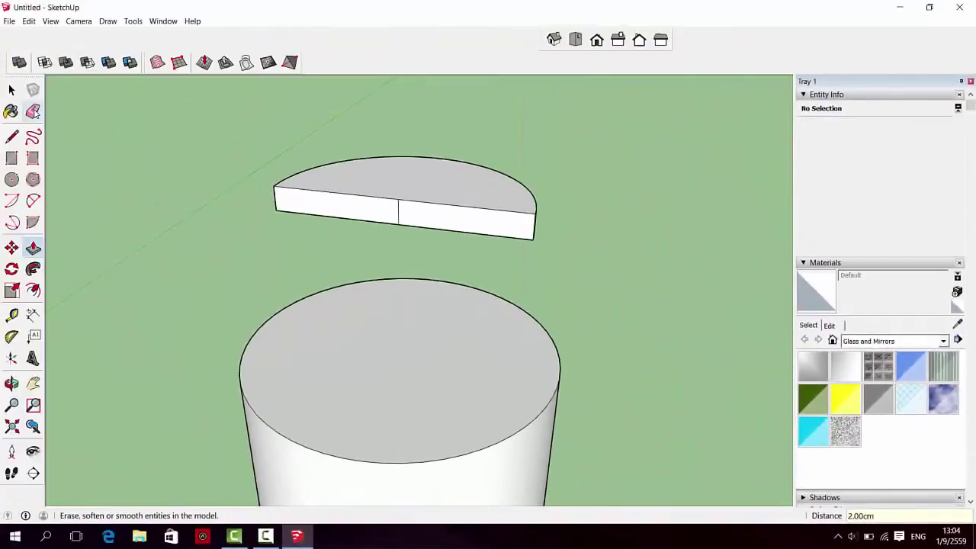
pyautogui.click(398, 217)
pyautogui.moveTo(285, 227)
pyautogui.mouseDown(button='middle')
pyautogui.moveTo(519, 209)
pyautogui.moveTo(607, 293)
pyautogui.moveTo(366, 266)
pyautogui.moveTo(404, 285)
pyautogui.moveTo(516, 279)
pyautogui.mouseUp(button='middle')
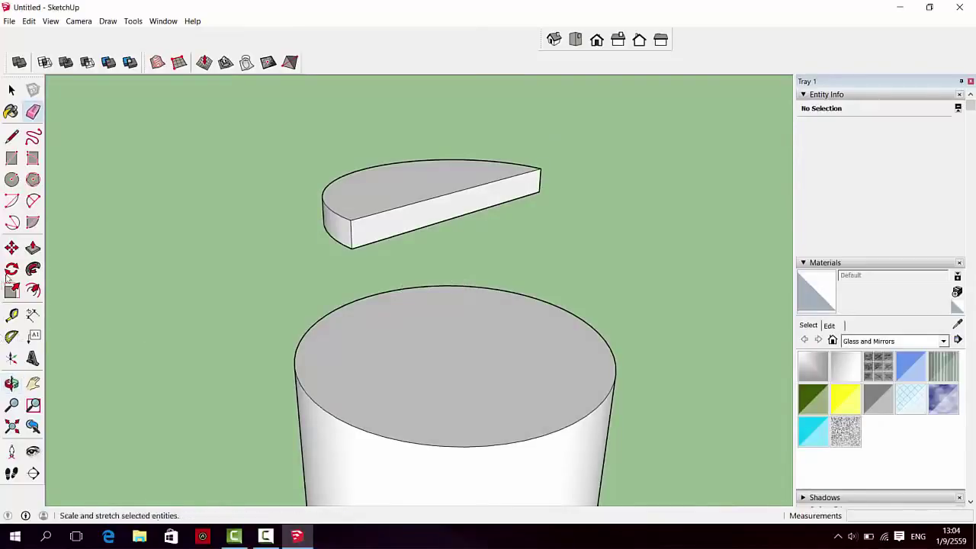
# - Move one top corner of the half-disc slab down to its bottom endpoint, sloping it into a wedge
pyautogui.click(12, 248)
pyautogui.scroll(2, 347, 222)
pyautogui.scroll(1, 347, 223)
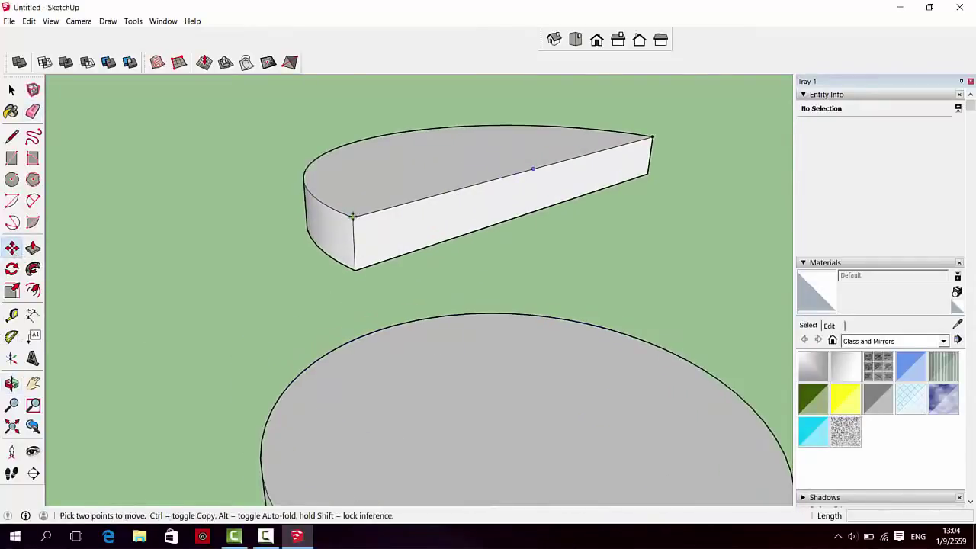
pyautogui.click(351, 216)
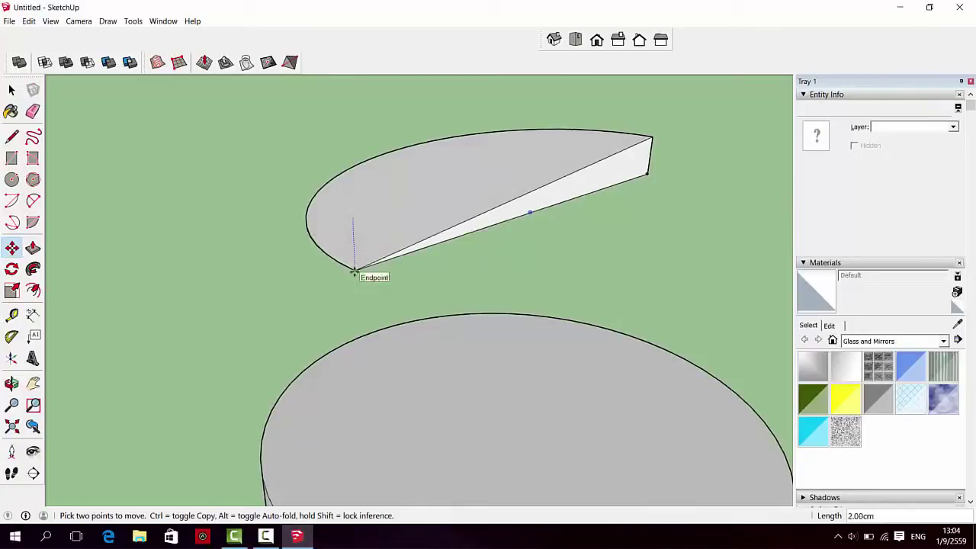
pyautogui.click(353, 272)
pyautogui.moveTo(584, 272); pyautogui.dragTo(61, 184, button='middle')
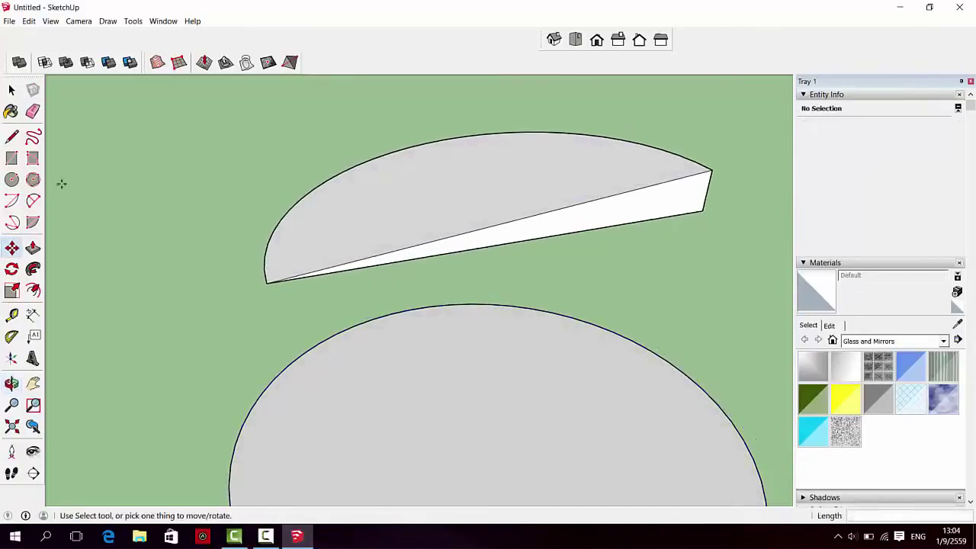
# - Erase the straight edge, then delete the curved face and inner arc, leaving one rising arc
pyautogui.click(33, 111)
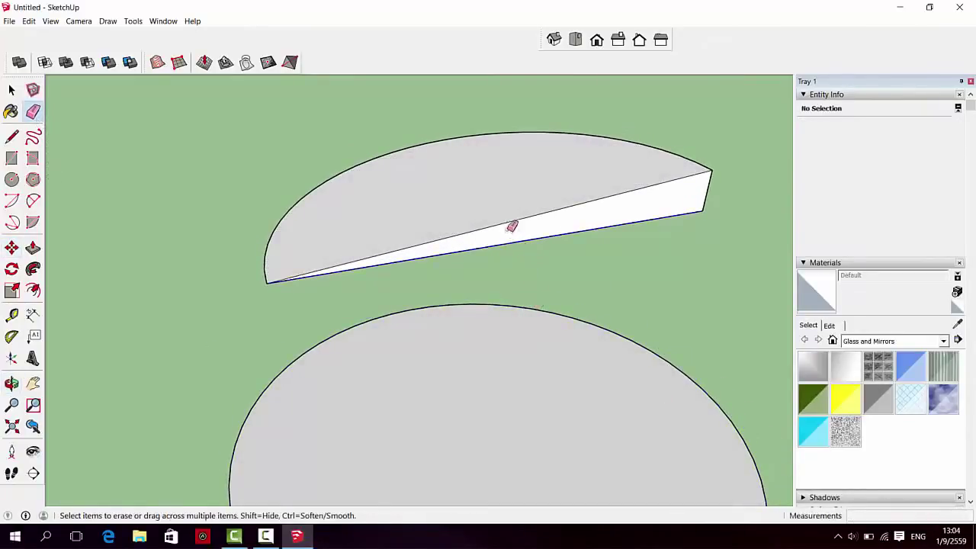
pyautogui.click(507, 220)
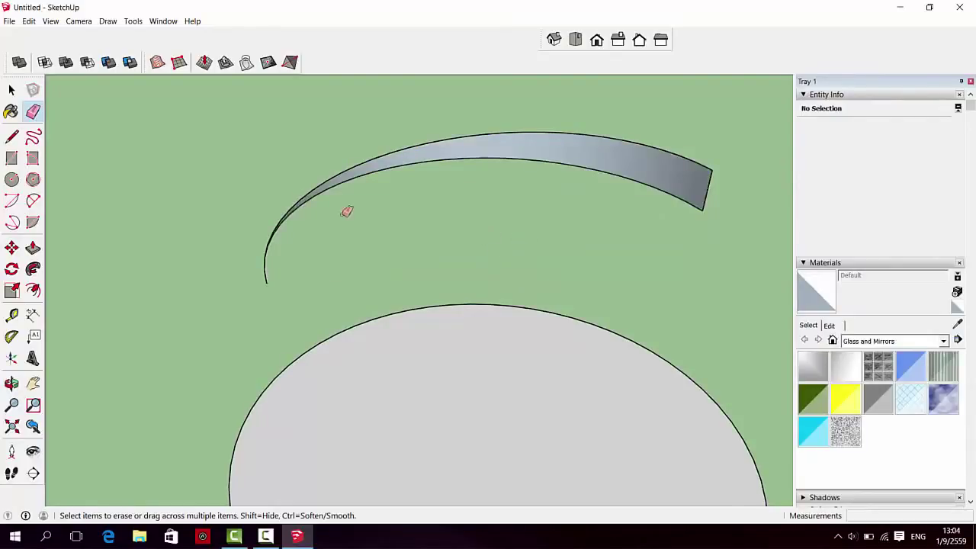
pyautogui.click(12, 90)
pyautogui.click(557, 149)
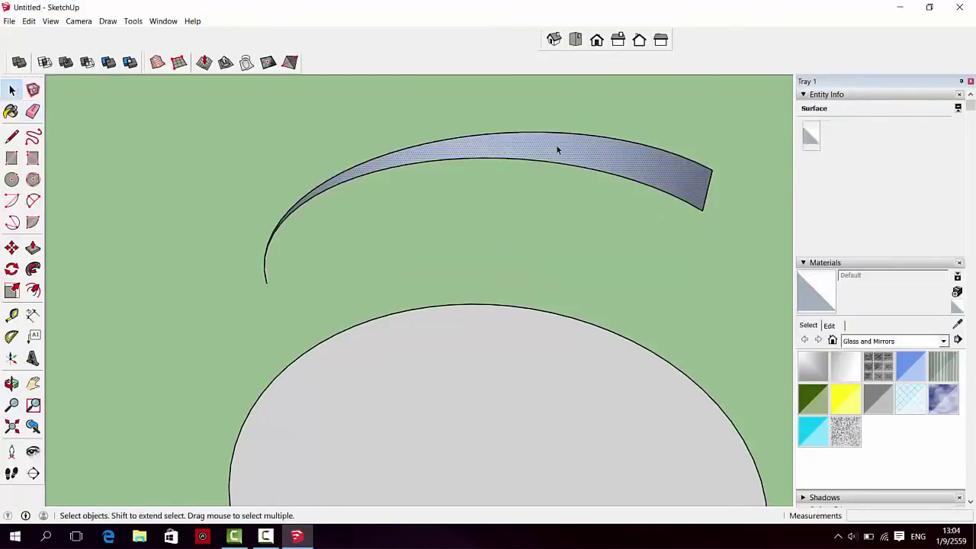
pyautogui.press('Delete')
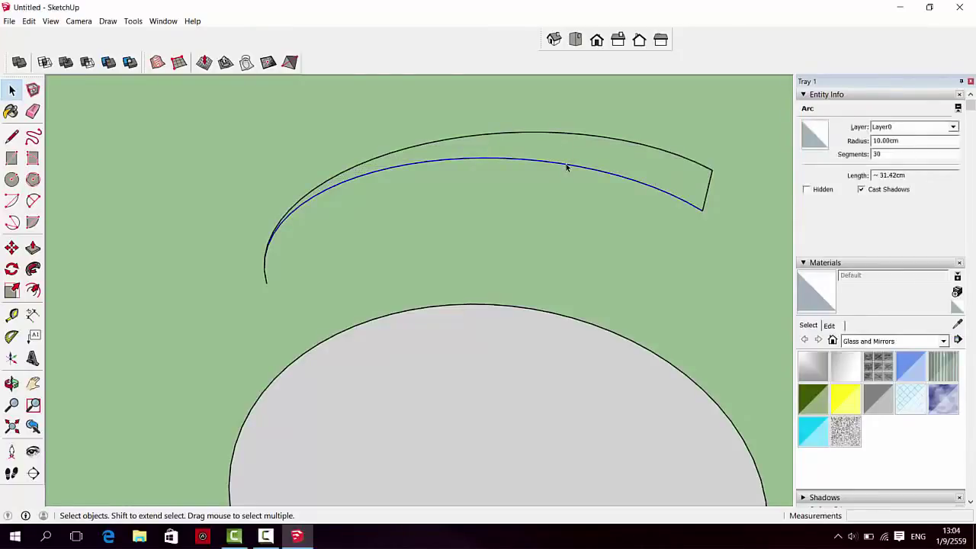
pyautogui.press('Delete')
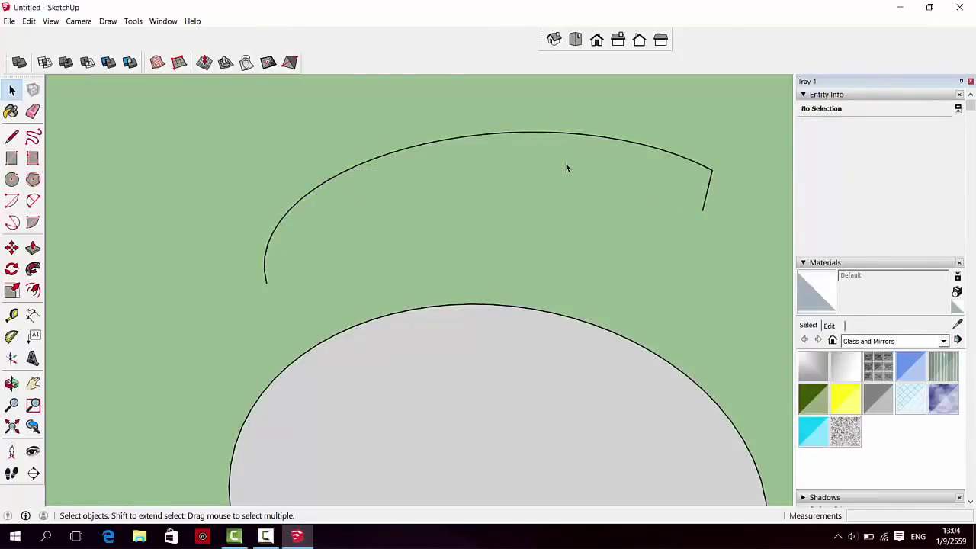
pyautogui.scroll(-1, 337, 350)
# - Copy the arc 2 cm straight up and array it x3 into four stacked arcs
pyautogui.scroll(-2, 373, 381)
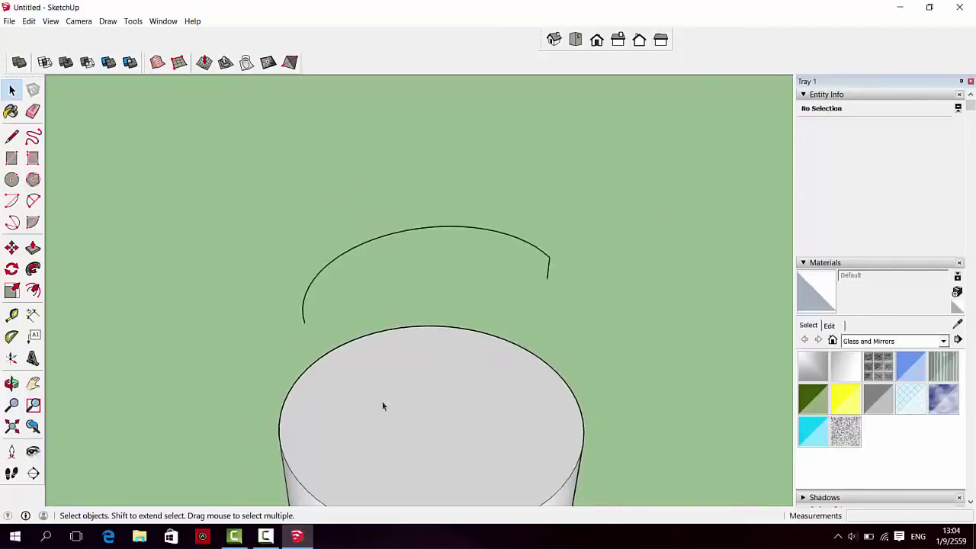
pyautogui.scroll(-1, 577, 448)
pyautogui.moveTo(606, 432); pyautogui.dragTo(599, 353, button='middle')
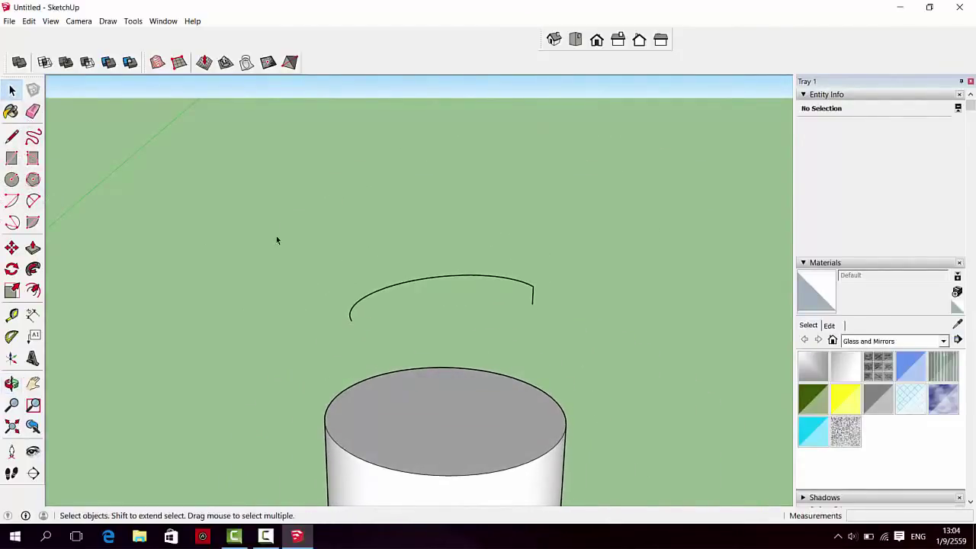
pyautogui.moveTo(276, 240); pyautogui.dragTo(544, 340)
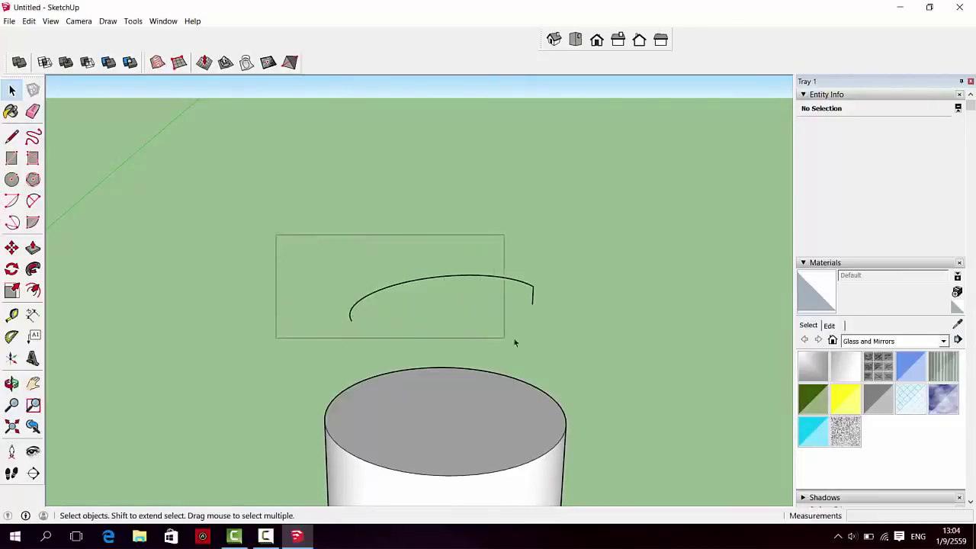
pyautogui.click(11, 248)
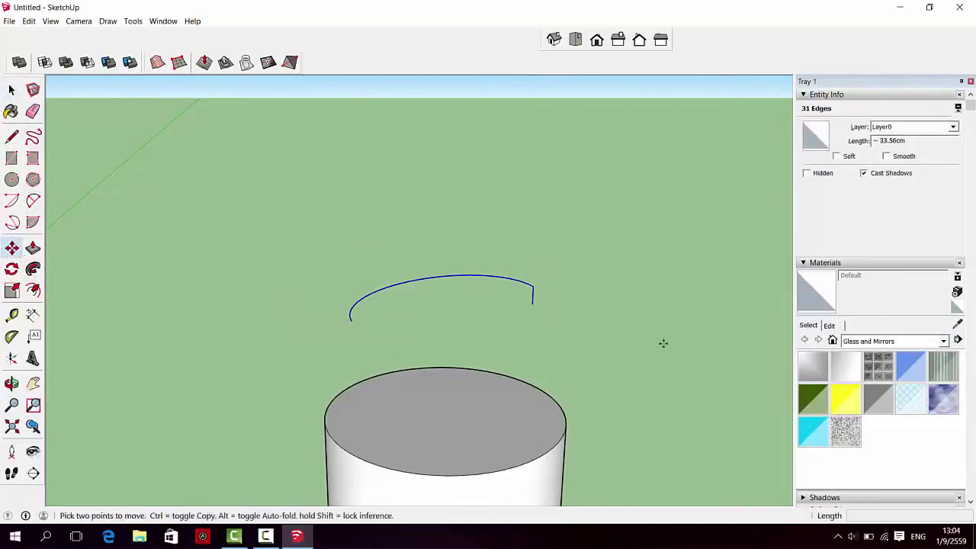
pyautogui.click(532, 302)
pyautogui.press('ctrl')
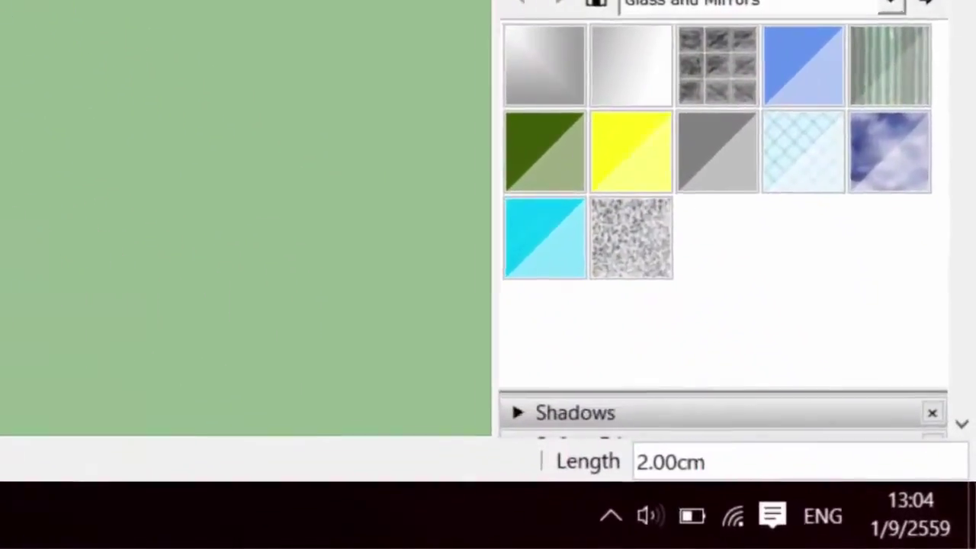
pyautogui.write('x3')
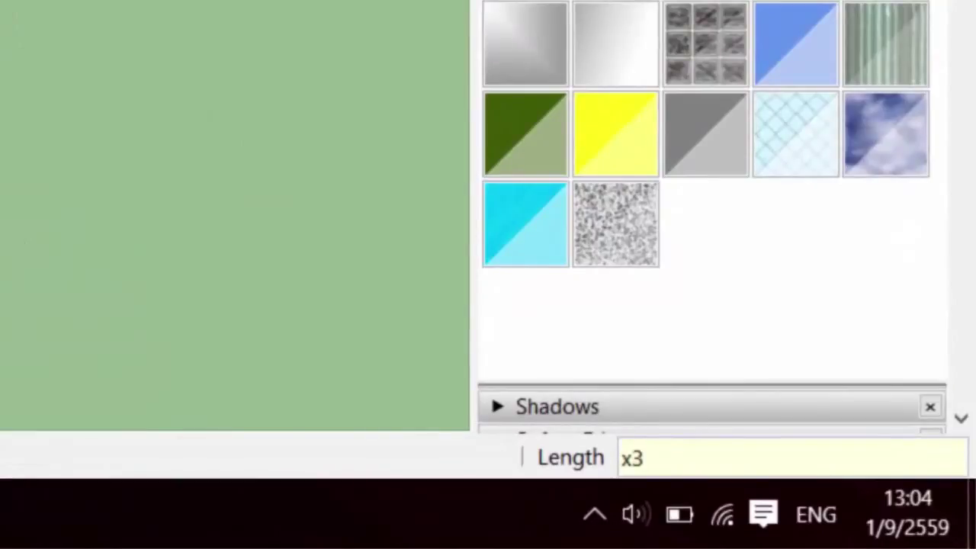
pyautogui.press('Return')
pyautogui.press('space')
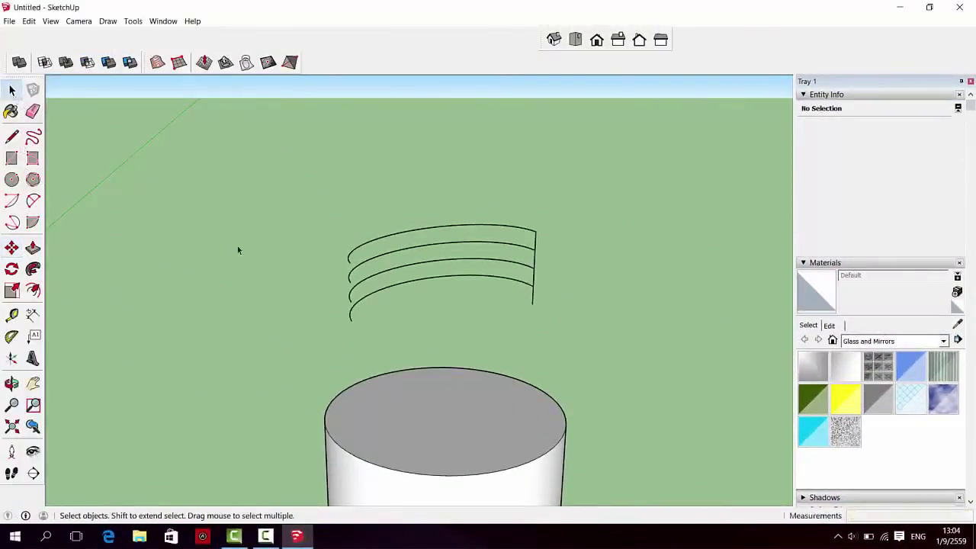
# - Copy all four stacked arcs off to the right of the originals
pyautogui.moveTo(326, 264); pyautogui.dragTo(621, 339)
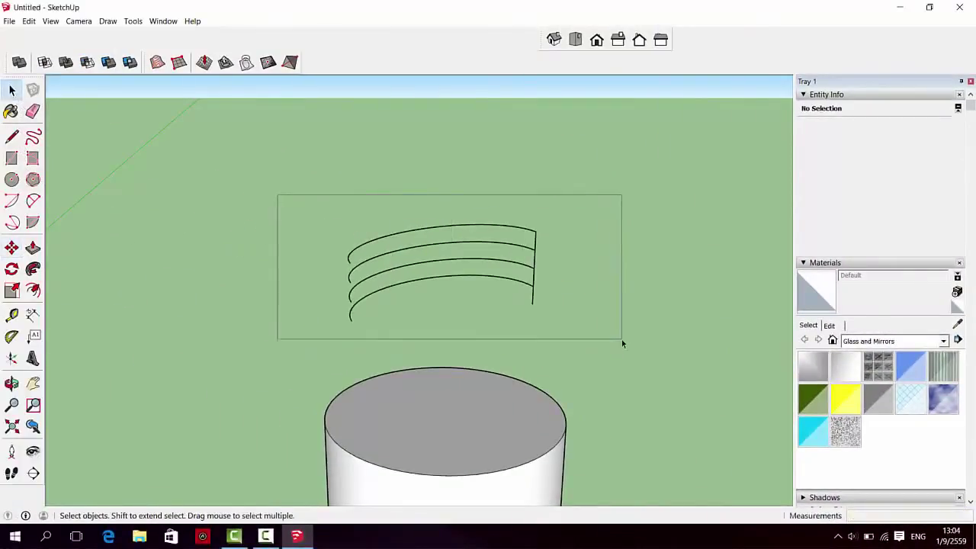
pyautogui.click(12, 256)
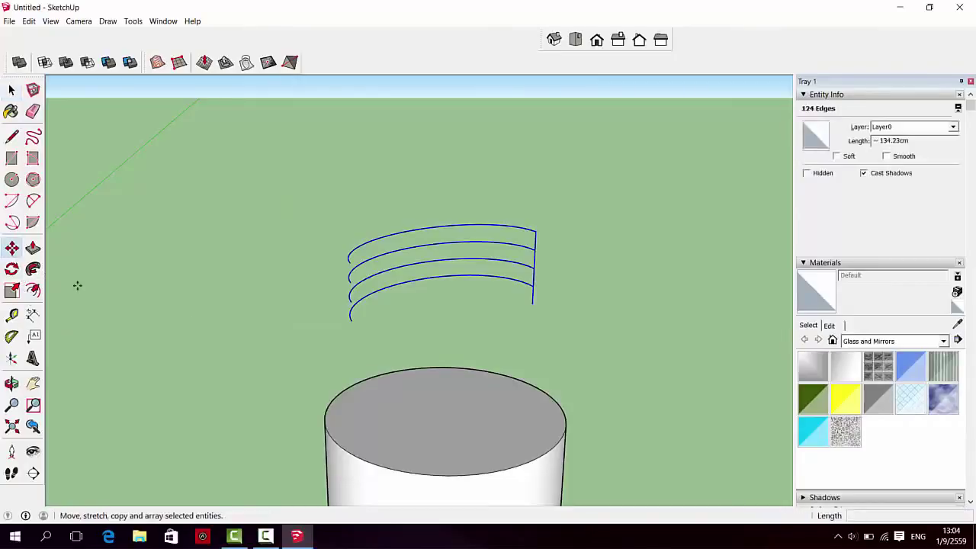
pyautogui.press('ctrl')
pyautogui.click(532, 306)
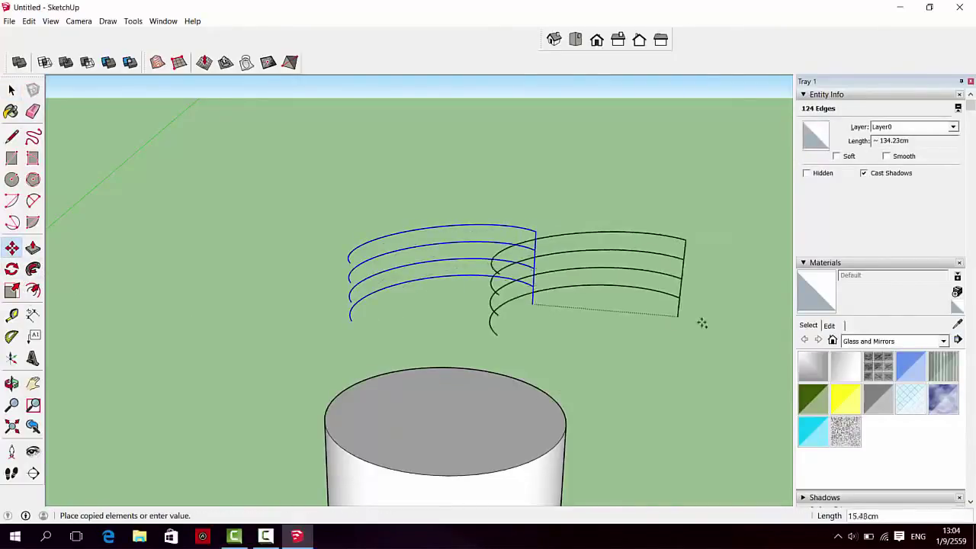
pyautogui.click(748, 285)
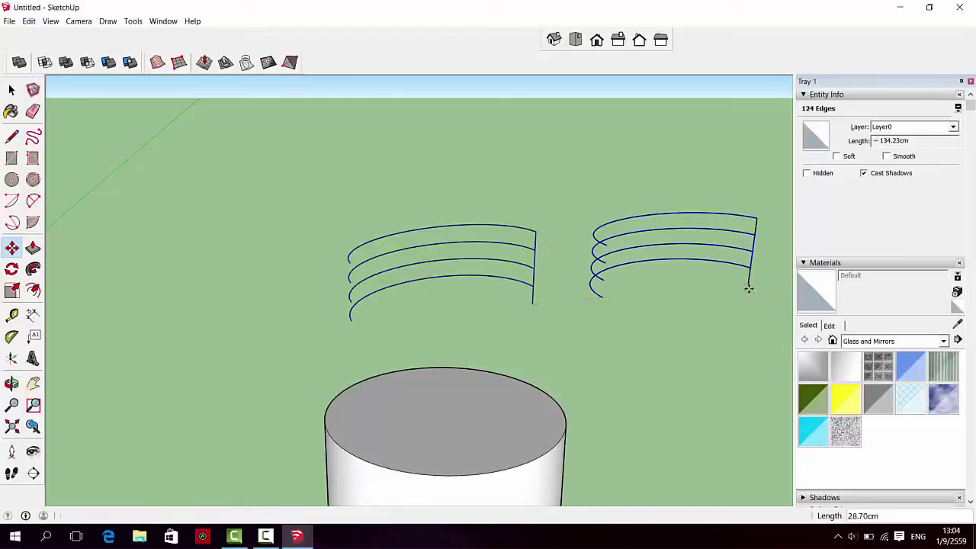
# - Rotate the copied arc stack 180 degrees about the red axis
pyautogui.click(11, 269)
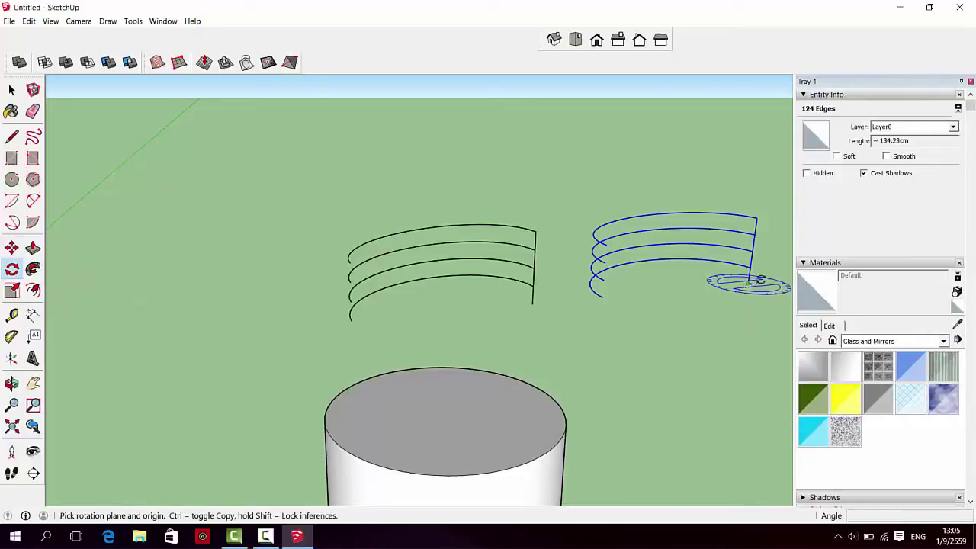
pyautogui.moveTo(760, 279); pyautogui.dragTo(782, 279)
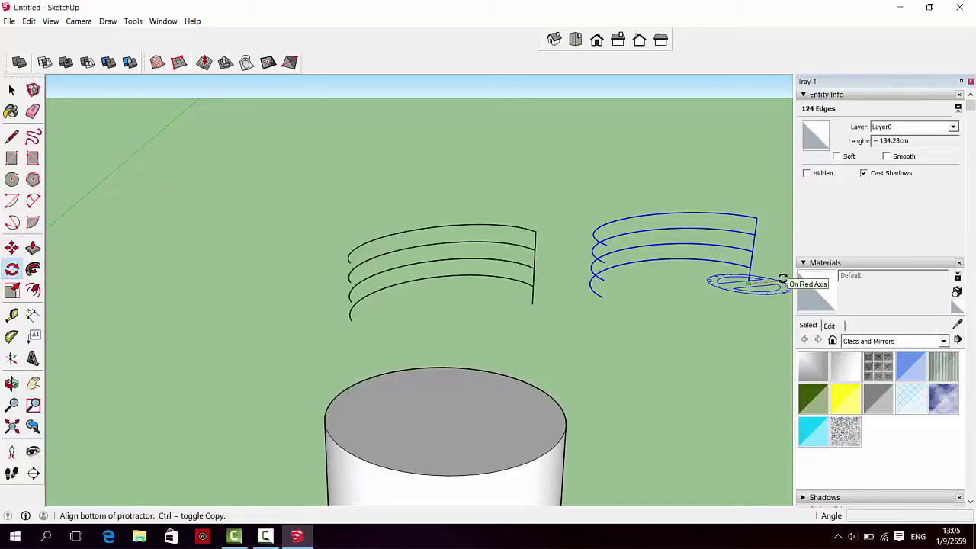
pyautogui.click(782, 279)
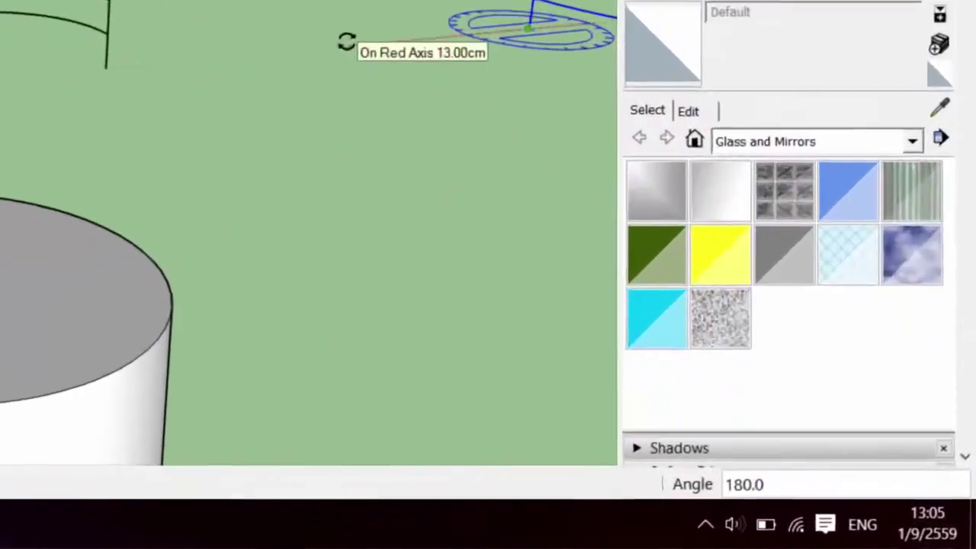
pyautogui.write('18')
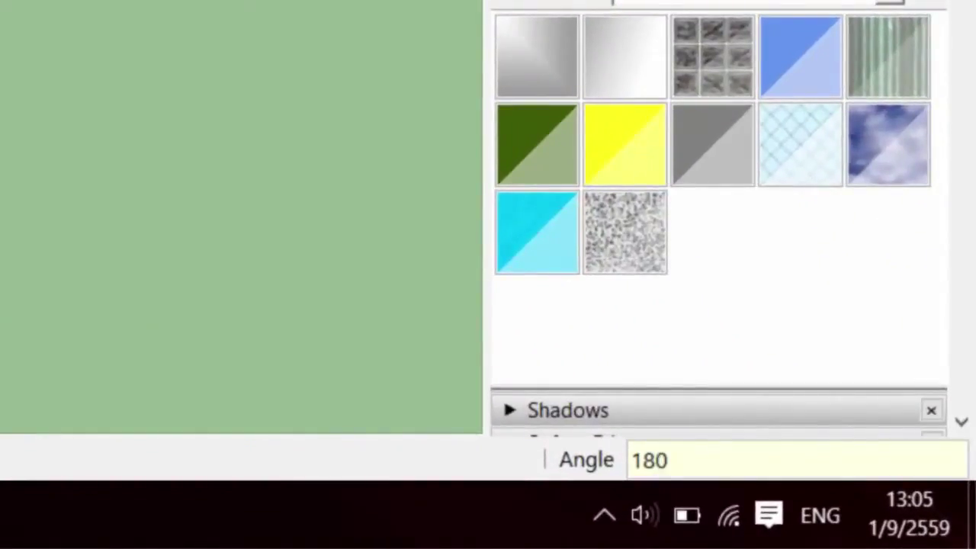
pyautogui.press('Return')
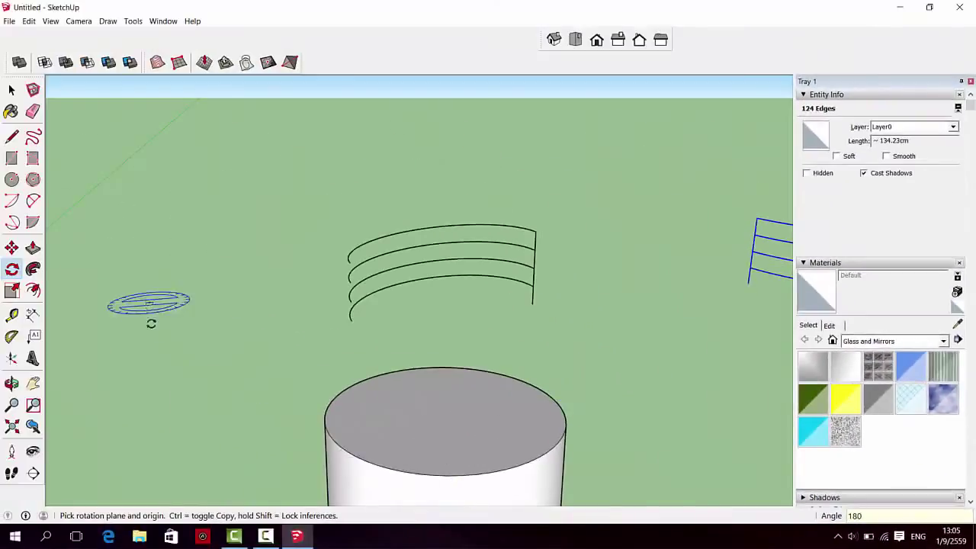
pyautogui.scroll(-2, 151, 323)
pyautogui.scroll(-2, 151, 323)
# - Snap the rotated arc set onto the end of the original arcs, forming one continuous spiral
pyautogui.click(11, 251)
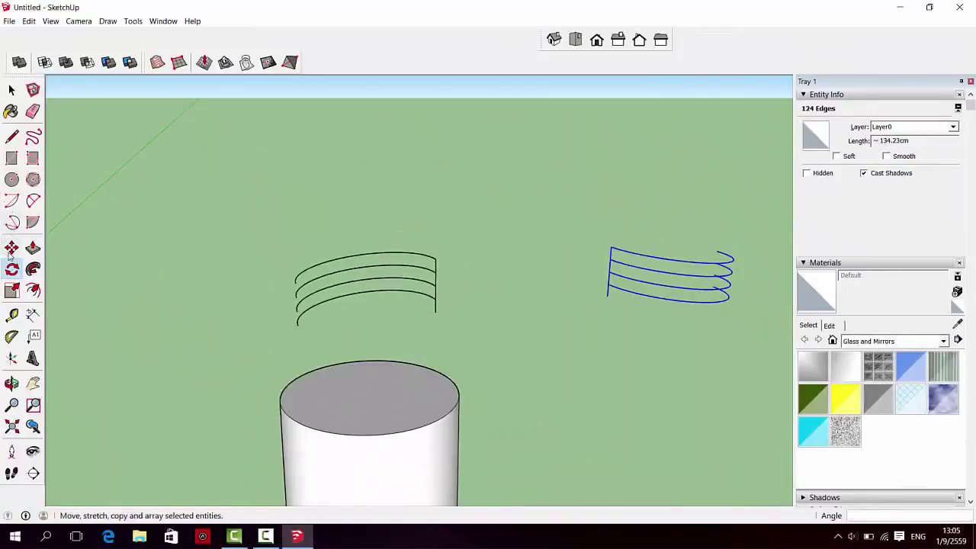
pyautogui.click(11, 252)
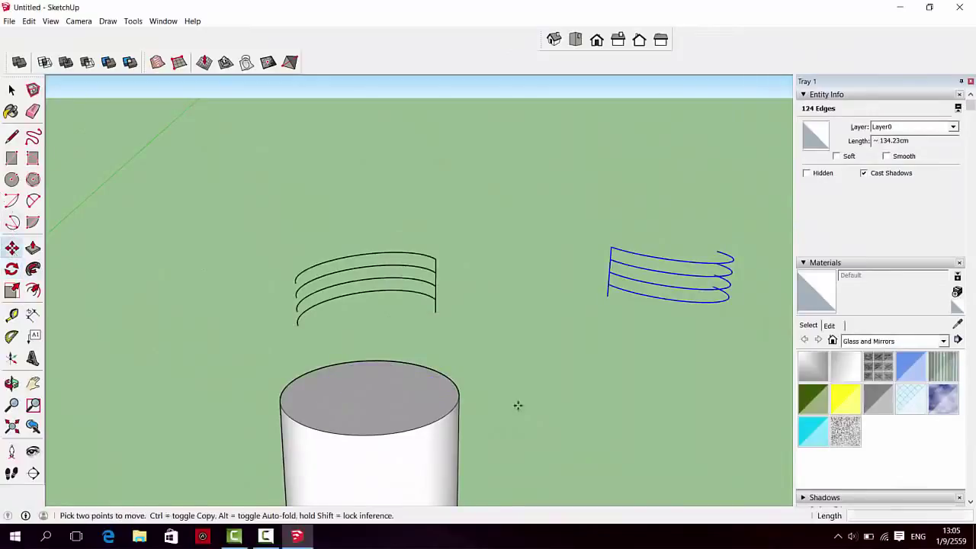
pyautogui.click(607, 297)
pyautogui.scroll(2, 362, 331)
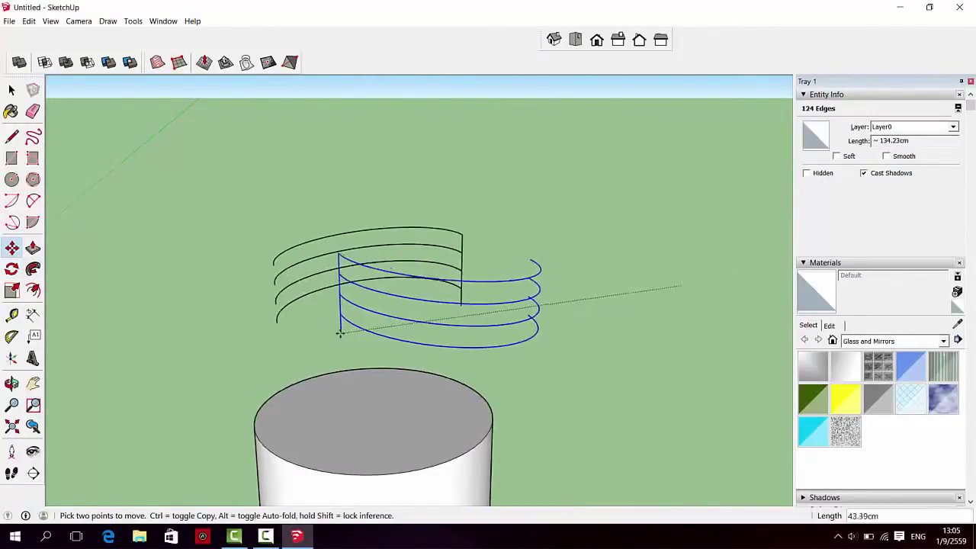
pyautogui.scroll(1, 285, 327)
pyautogui.scroll(2, 274, 325)
pyautogui.scroll(2, 276, 323)
pyautogui.scroll(1, 259, 316)
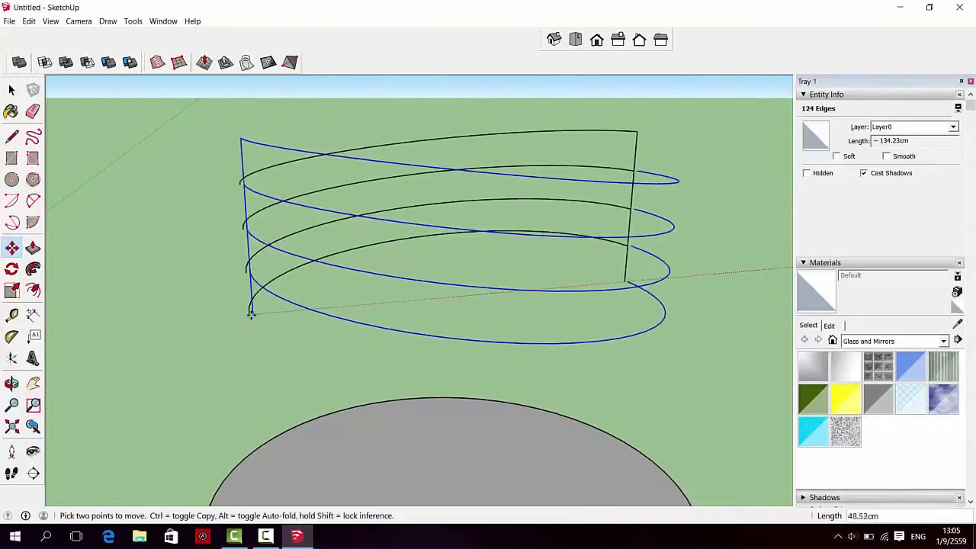
pyautogui.click(251, 314)
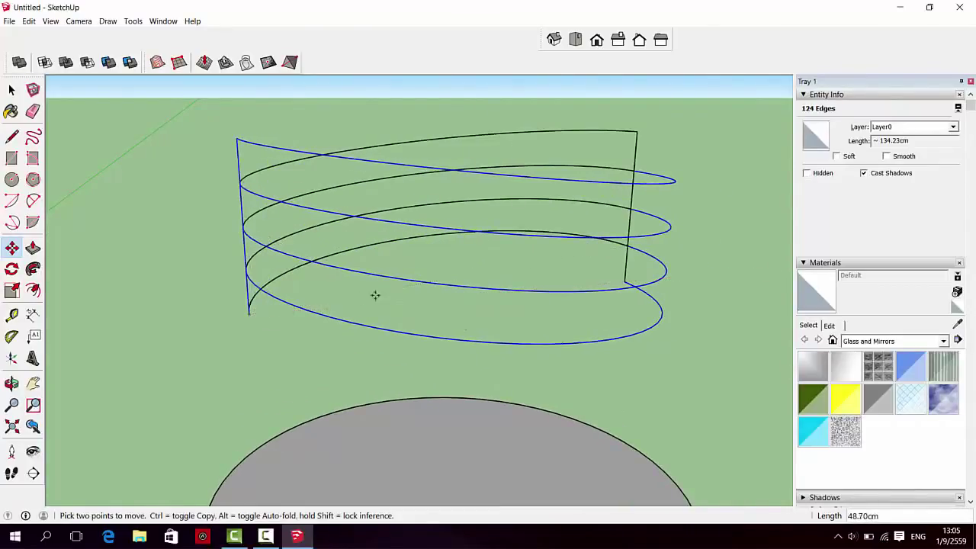
pyautogui.scroll(-2, 300, 256)
pyautogui.scroll(-3, 301, 259)
pyautogui.scroll(-1, 412, 290)
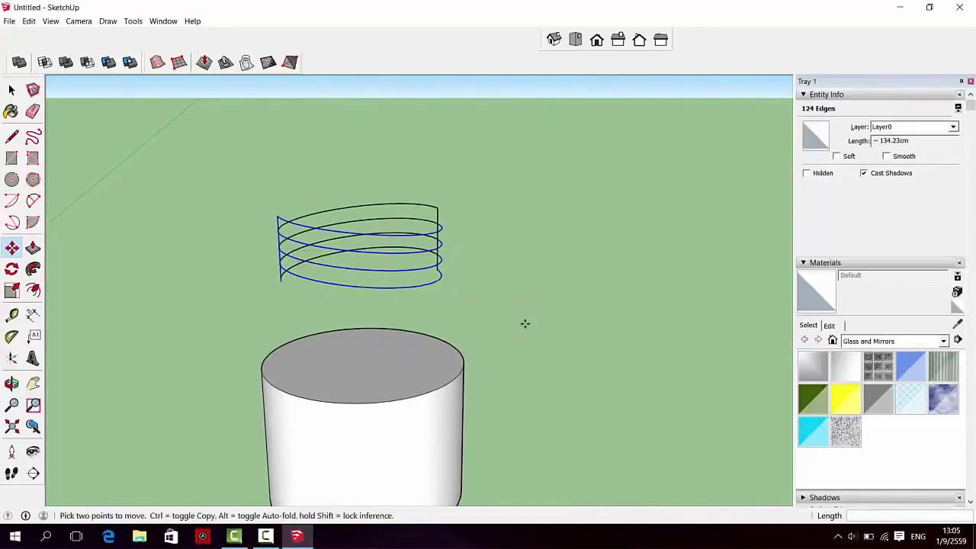
pyautogui.scroll(-3, 420, 287)
pyautogui.moveTo(532, 328); pyautogui.dragTo(317, 360, button='middle')
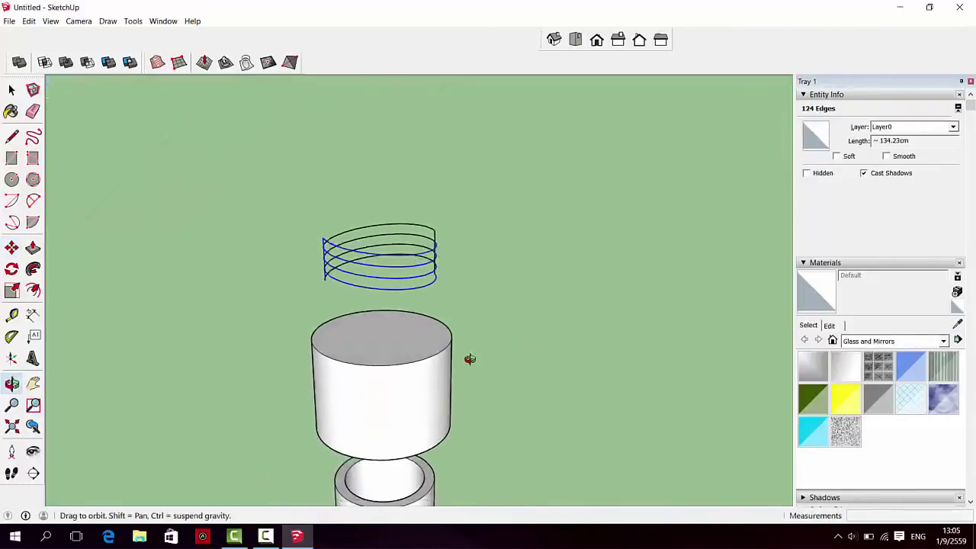
pyautogui.moveTo(601, 350); pyautogui.dragTo(439, 310, button='middle')
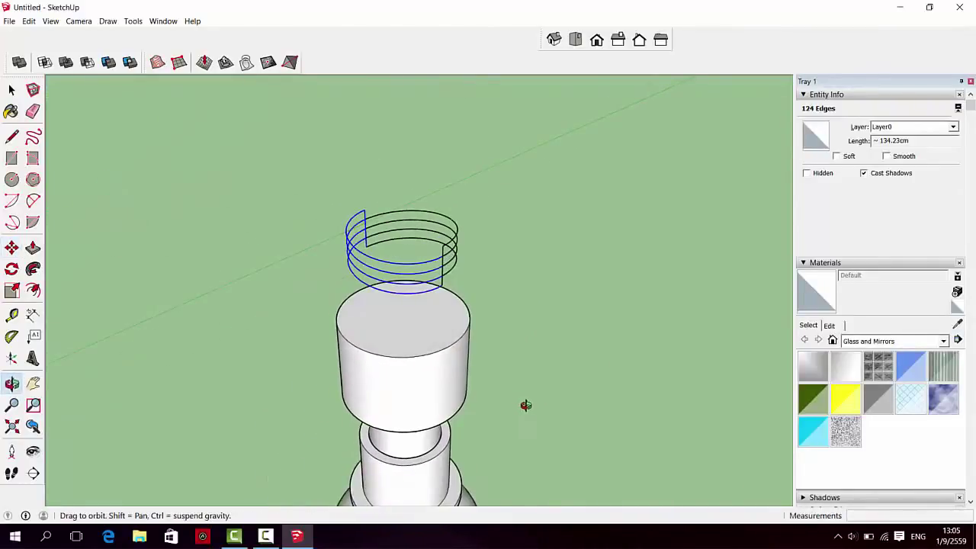
pyautogui.scroll(2, 416, 286)
pyautogui.scroll(2, 409, 276)
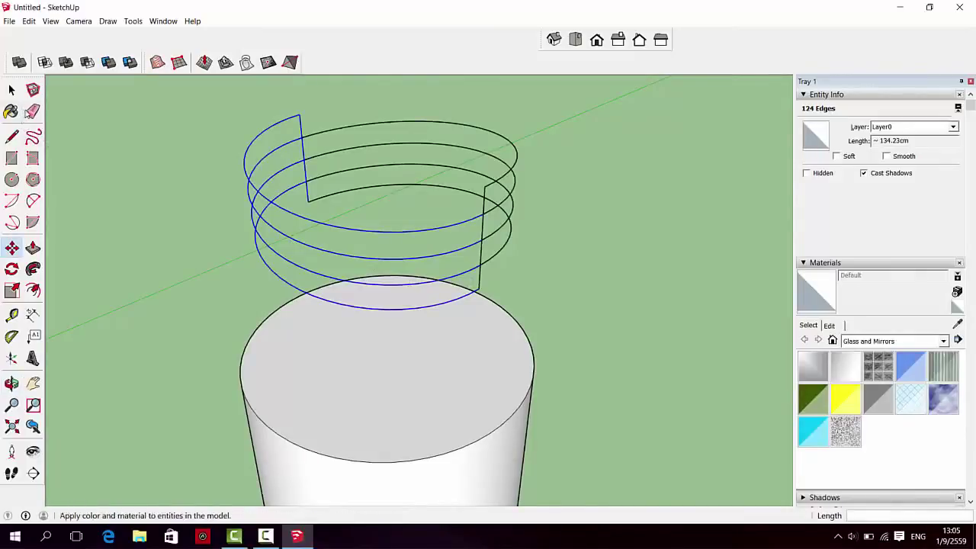
pyautogui.click(33, 110)
# - Erase the vertical edges joining the two arc sets
pyautogui.moveTo(487, 274); pyautogui.dragTo(484, 258)
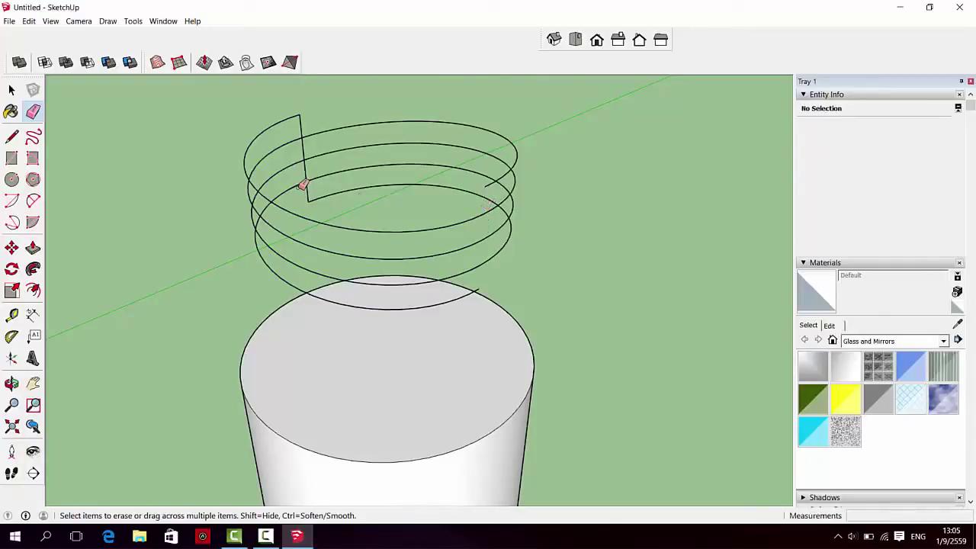
pyautogui.moveTo(304, 170); pyautogui.dragTo(312, 190)
pyautogui.moveTo(303, 153); pyautogui.dragTo(304, 135)
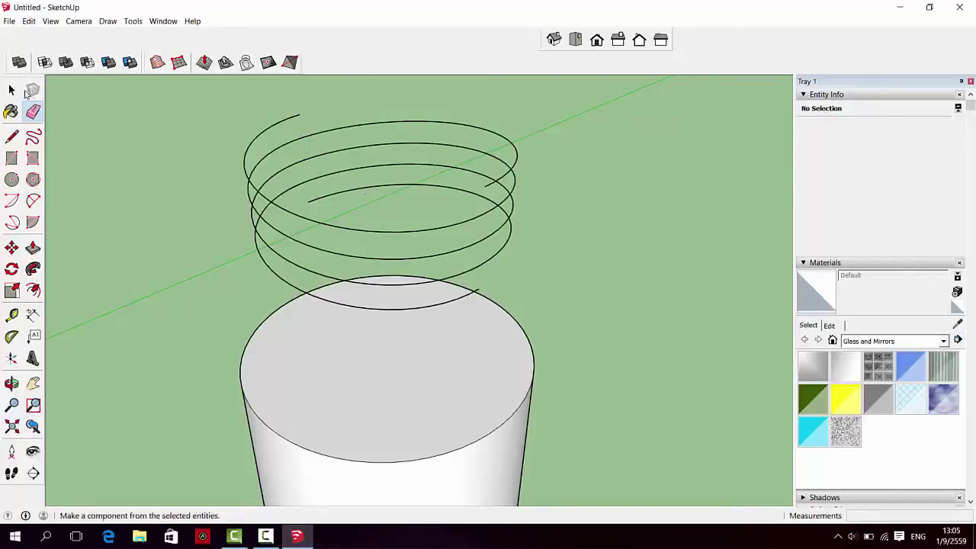
# - Delete the surplus arcs, leaving a shorter roughly two-turn spiral above the cap
pyautogui.click(11, 90)
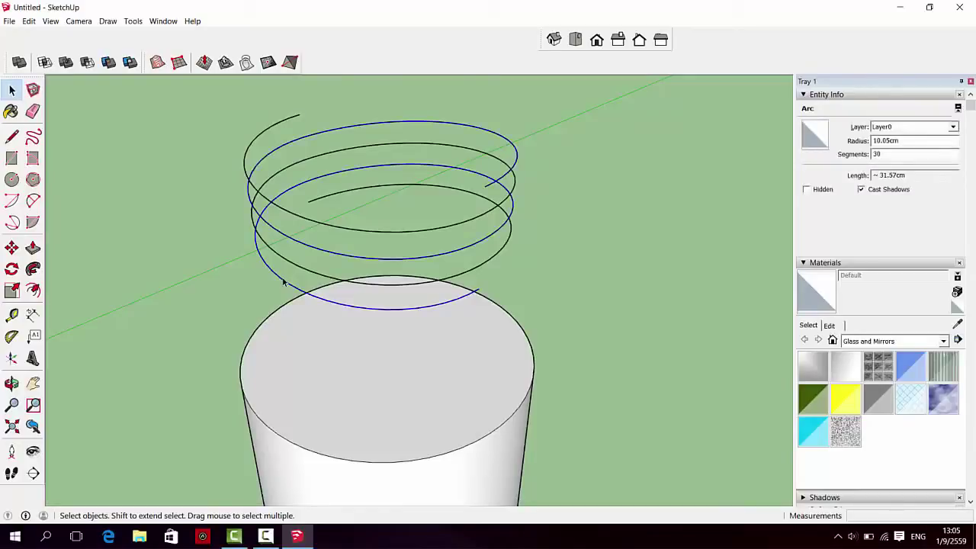
pyautogui.press('Delete')
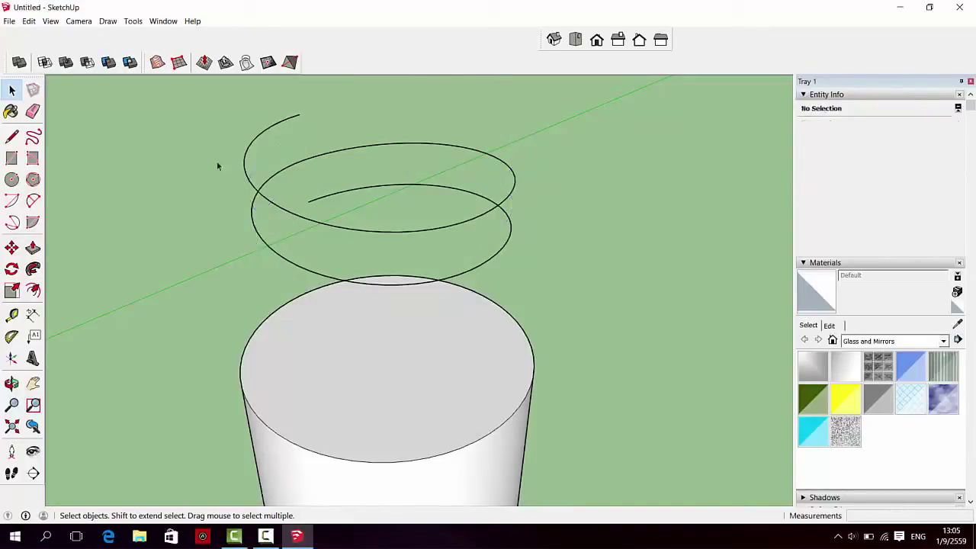
pyautogui.scroll(-3, 474, 249)
pyautogui.scroll(-2, 543, 383)
pyautogui.moveTo(510, 366)
pyautogui.mouseDown(button='middle')
pyautogui.moveTo(553, 391)
pyautogui.moveTo(643, 298)
pyautogui.moveTo(542, 387)
pyautogui.moveTo(652, 344)
pyautogui.mouseUp(button='middle')
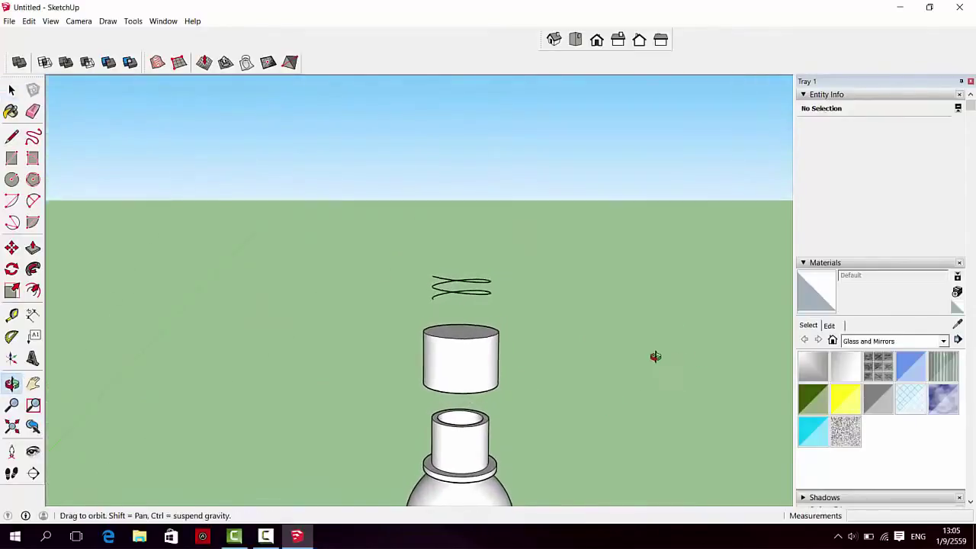
pyautogui.click(11, 179)
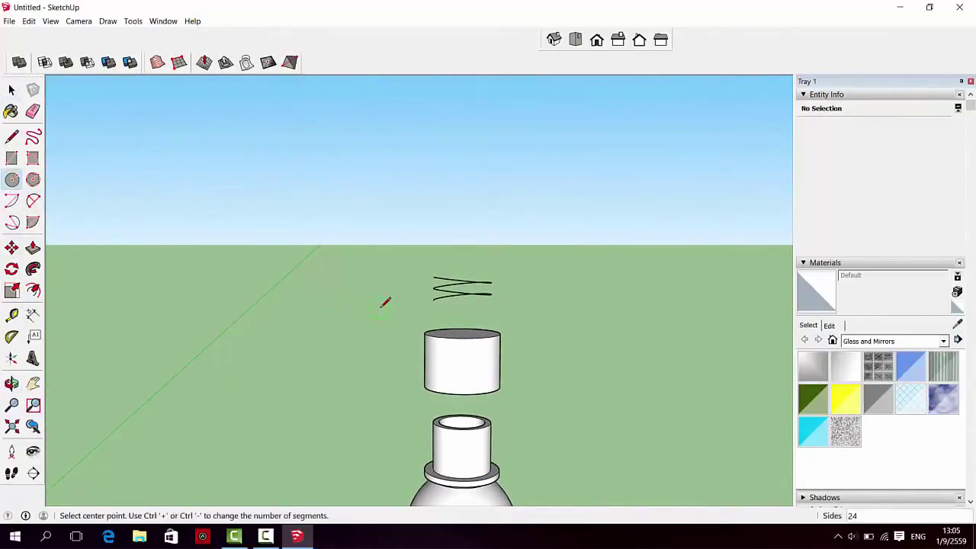
# - Draw a circle of radius 1 centred at the spiral's end
pyautogui.scroll(1, 385, 302)
pyautogui.scroll(1, 420, 296)
pyautogui.scroll(1, 426, 298)
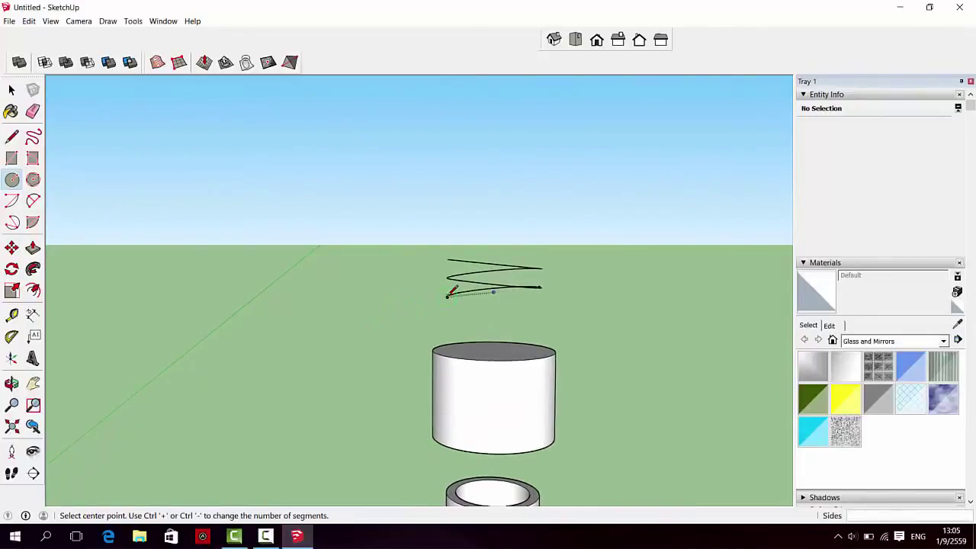
pyautogui.click(448, 296)
pyautogui.write('1')
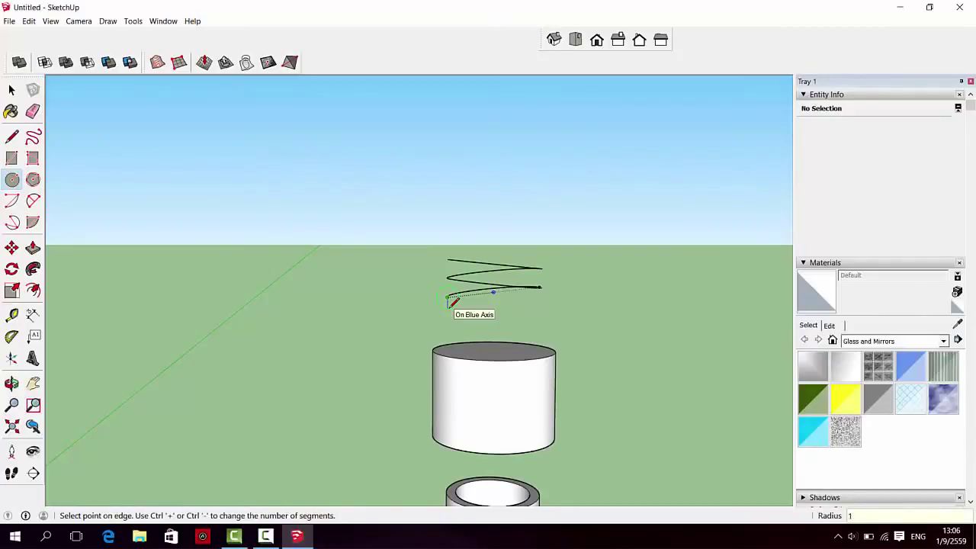
pyautogui.press('Return')
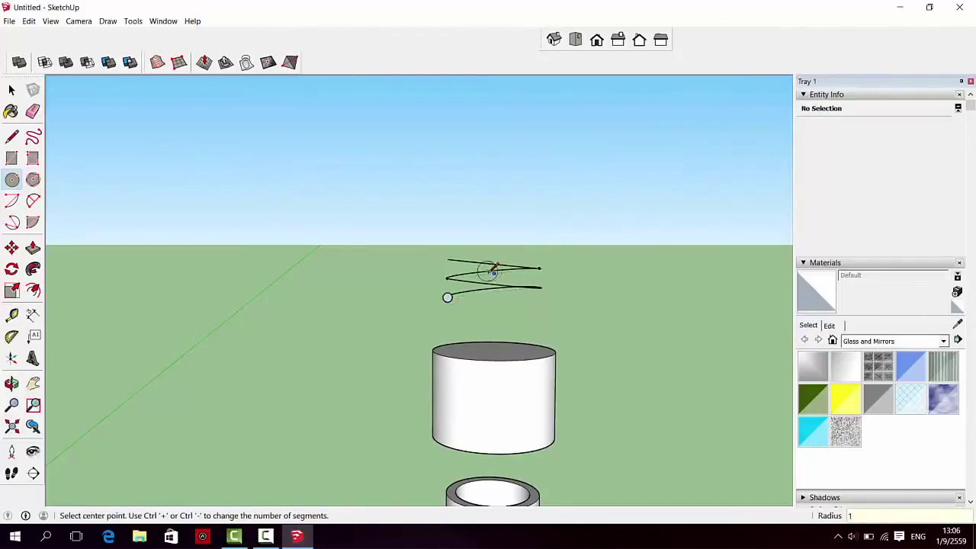
pyautogui.scroll(2, 495, 269)
pyautogui.scroll(3, 496, 268)
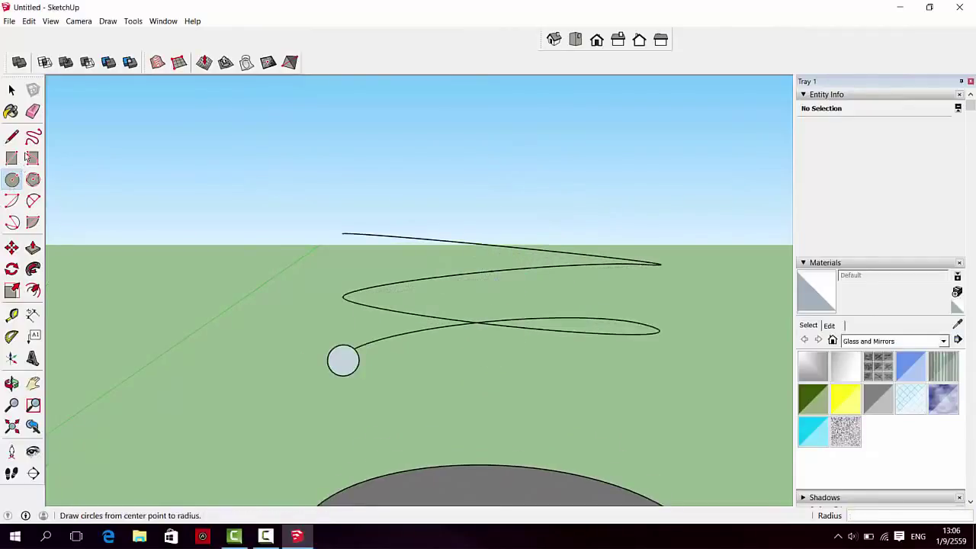
# - Sweep the circle along the selected spiral with Follow Me into a coiled tube
pyautogui.click(11, 90)
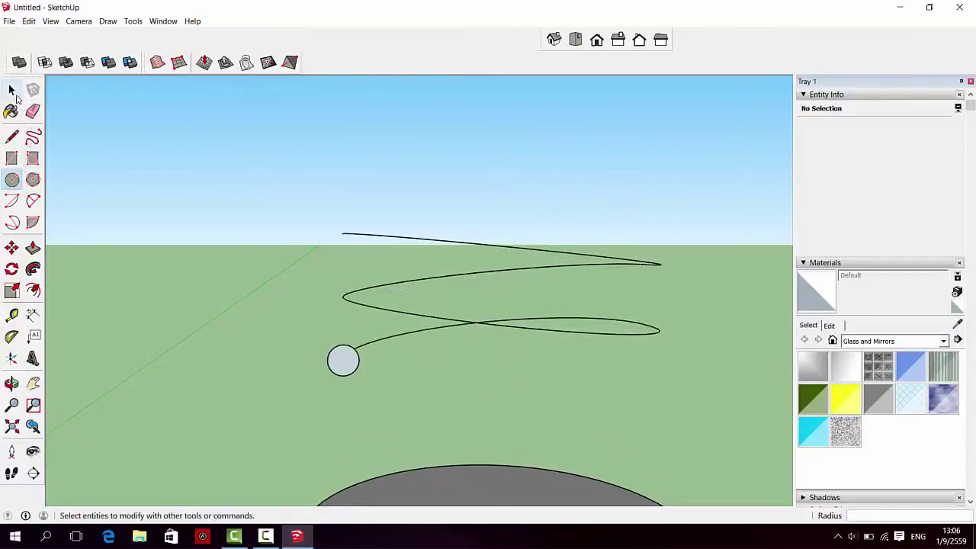
pyautogui.click(419, 333)
pyautogui.click(33, 269)
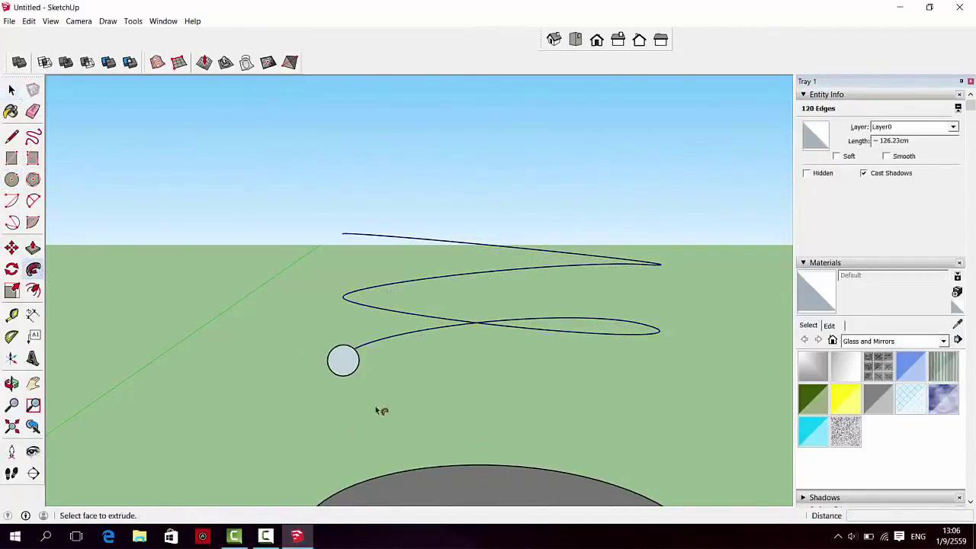
pyautogui.moveTo(359, 371); pyautogui.dragTo(427, 392)
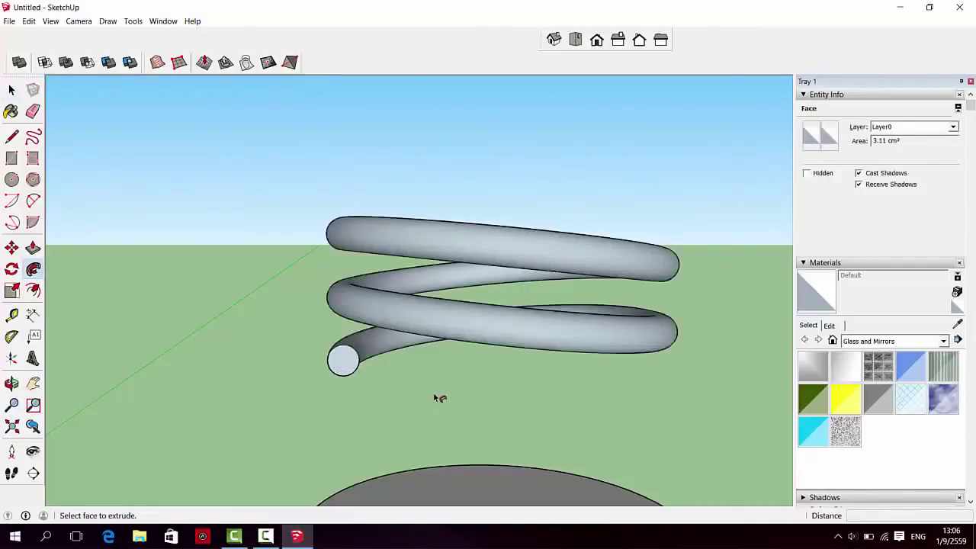
pyautogui.scroll(-2, 455, 398)
pyautogui.scroll(-2, 473, 301)
pyautogui.scroll(-2, 473, 302)
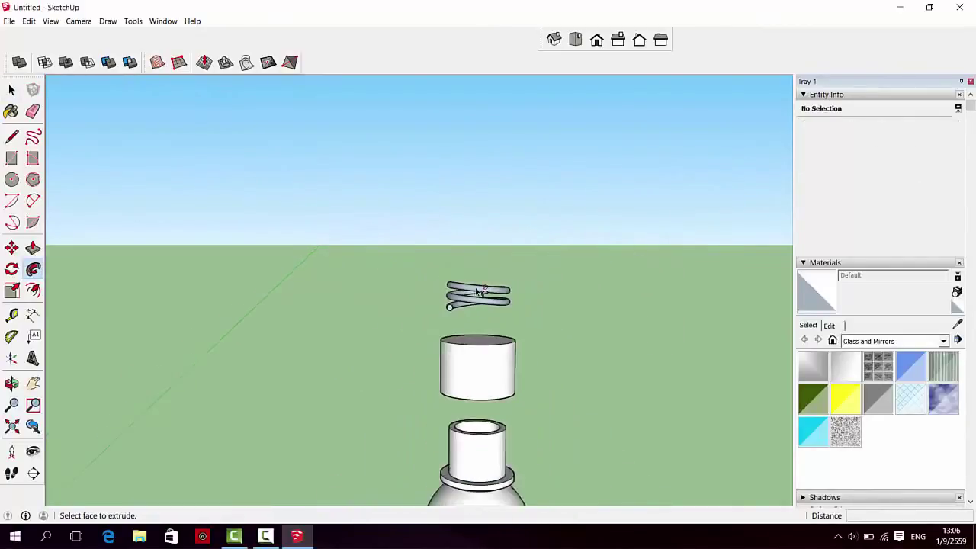
pyautogui.scroll(-1, 573, 372)
pyautogui.scroll(1, 545, 356)
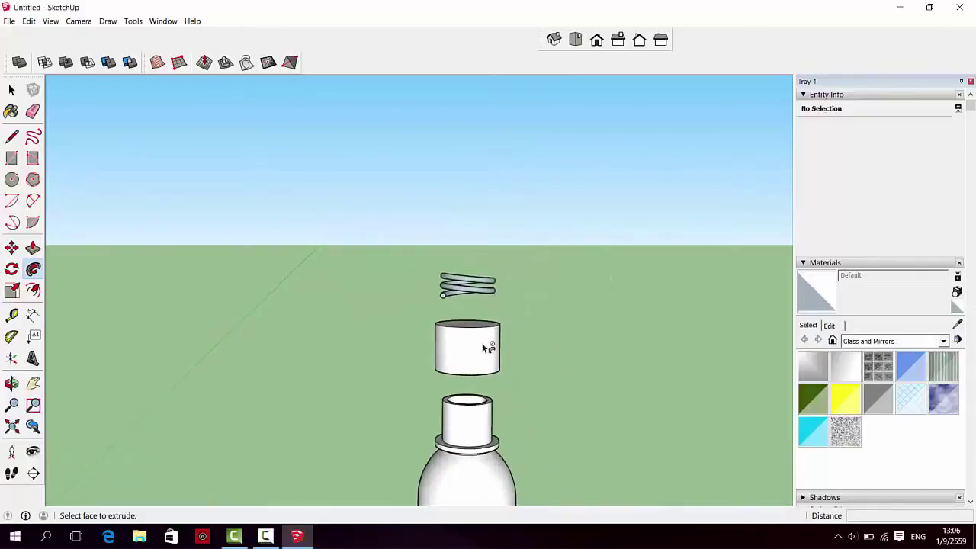
pyautogui.click(11, 90)
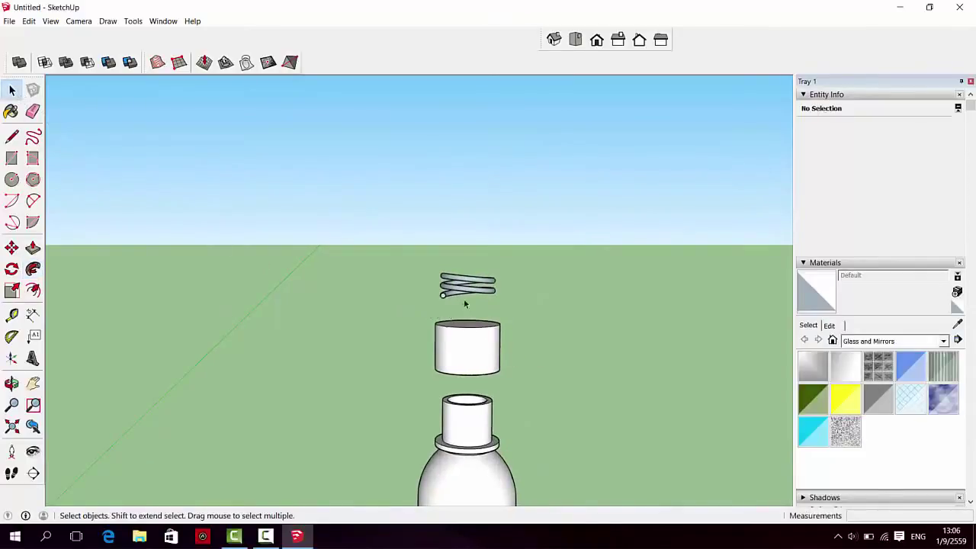
# - Make the coiled tube a group
pyautogui.click(475, 284)
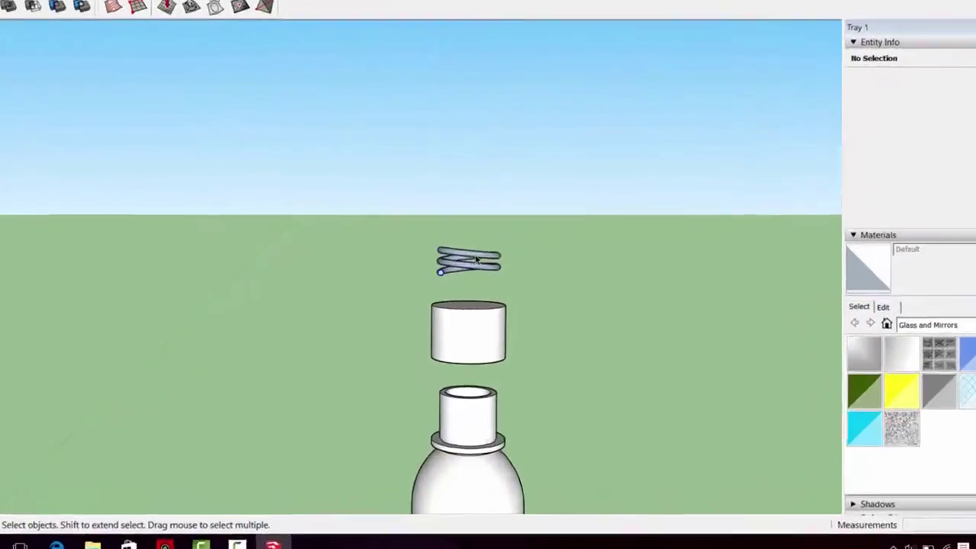
pyautogui.rightClick(474, 282)
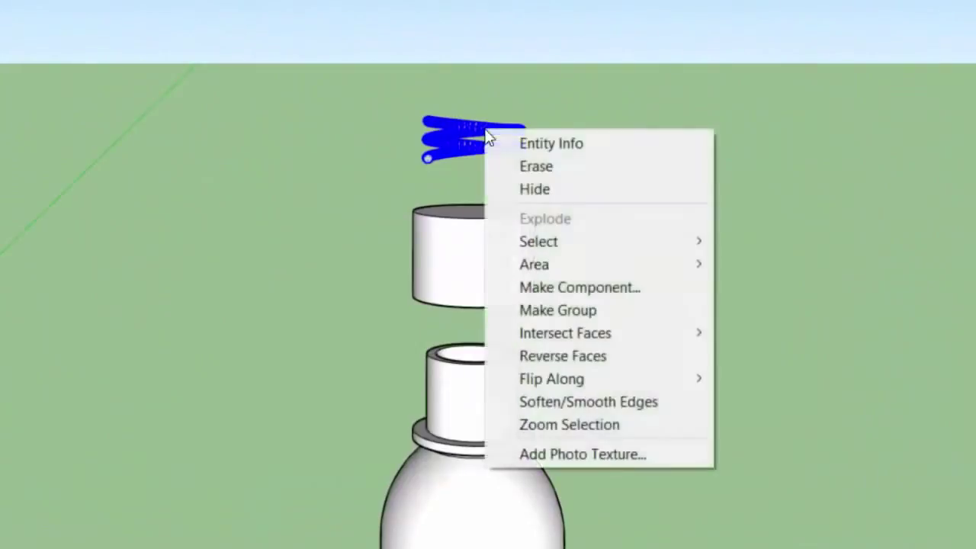
pyautogui.click(572, 316)
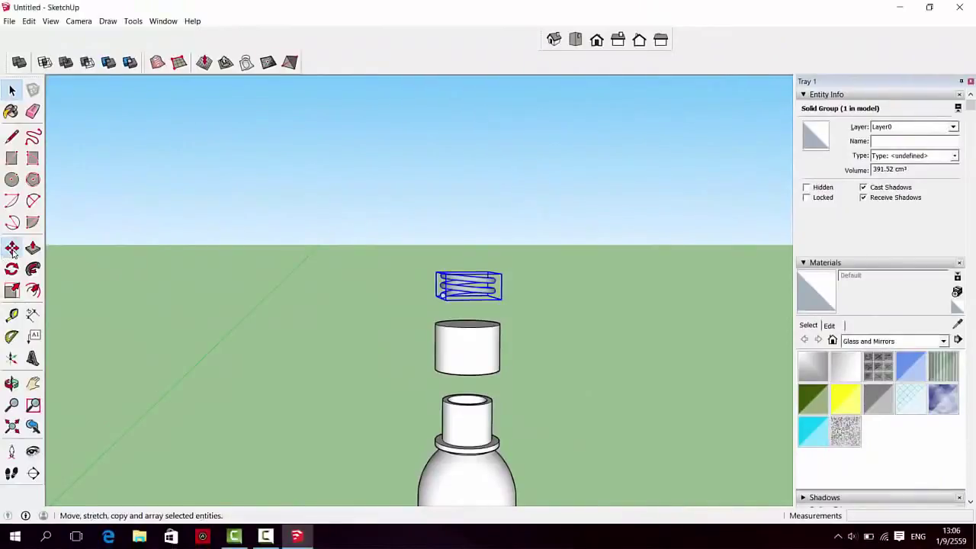
# - Copy the coil group down so it sits between the cap and the bottle neck
pyautogui.click(12, 249)
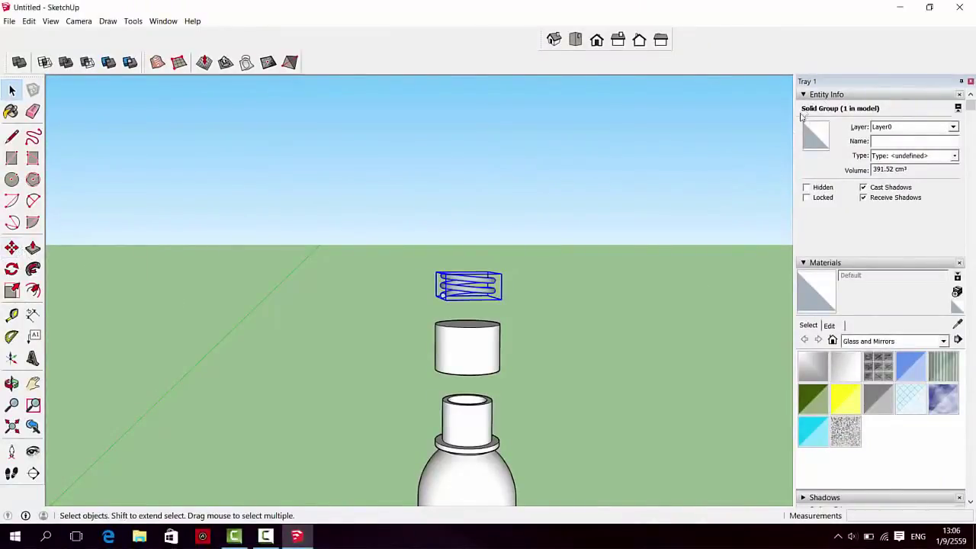
pyautogui.click(13, 248)
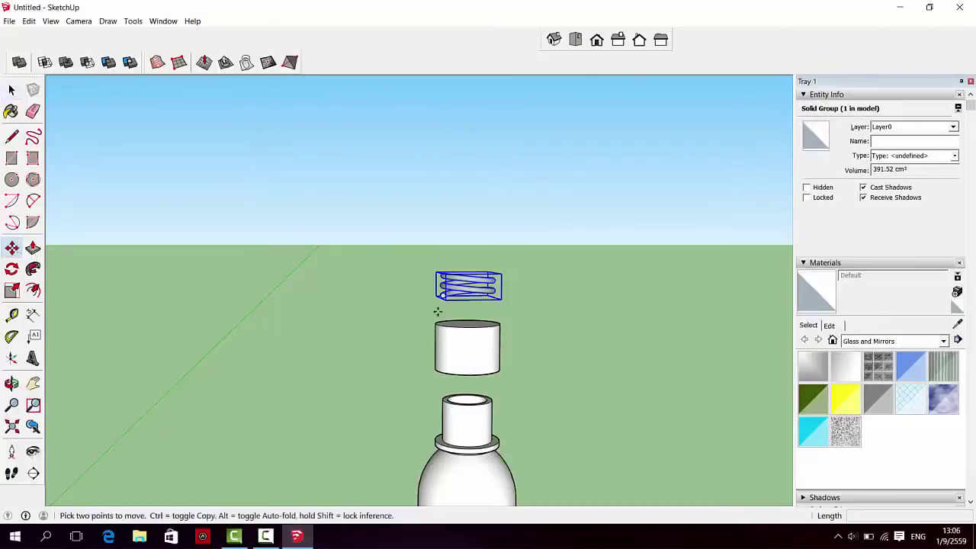
pyautogui.scroll(1, 438, 312)
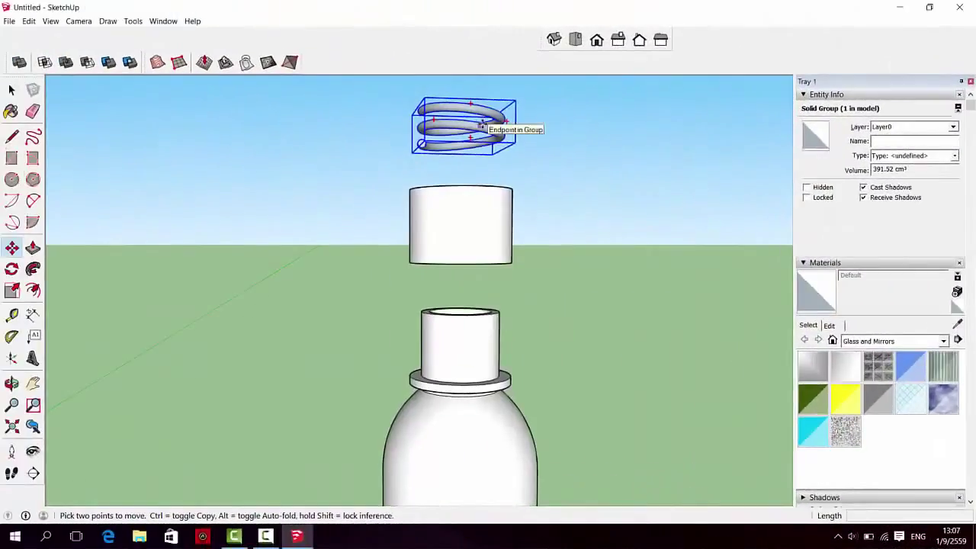
pyautogui.keyDown('ctrl'); pyautogui.click(482, 128); pyautogui.keyUp('ctrl')
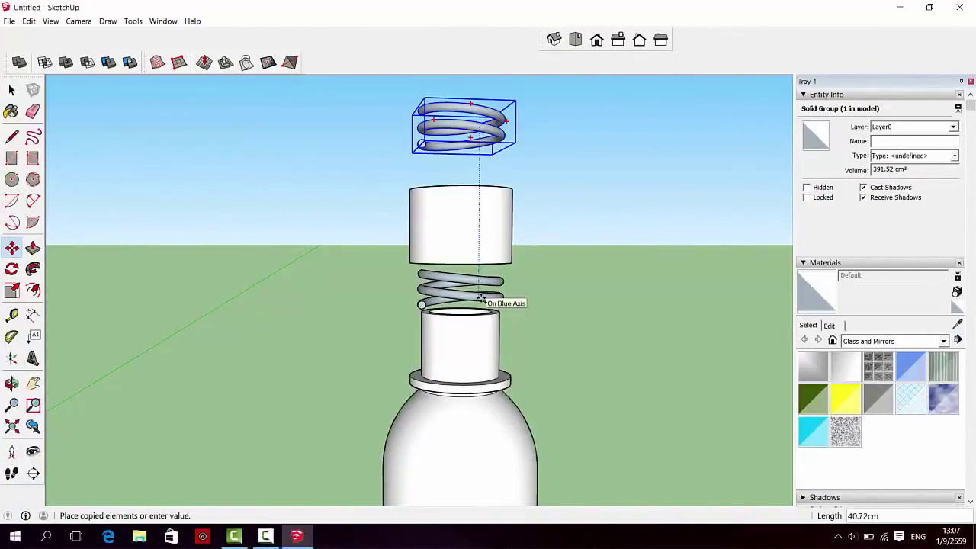
pyautogui.click(483, 297)
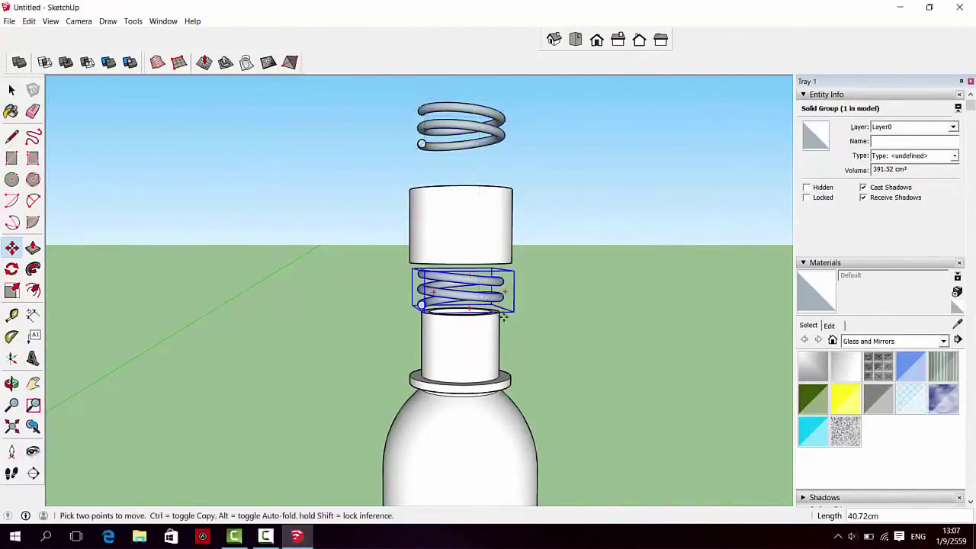
pyautogui.scroll(1, 540, 305)
pyautogui.scroll(1, 539, 305)
pyautogui.scroll(2, 496, 286)
pyautogui.scroll(1, 475, 272)
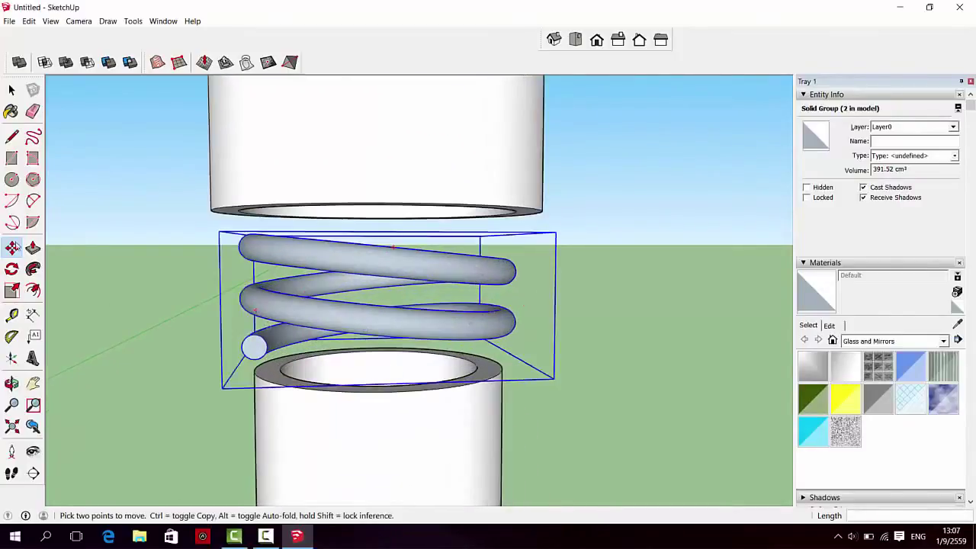
# - Inside the spring group, push/pull the tube's lower end face out 2 cm
pyautogui.click(11, 90)
pyautogui.doubleClick(252, 350)
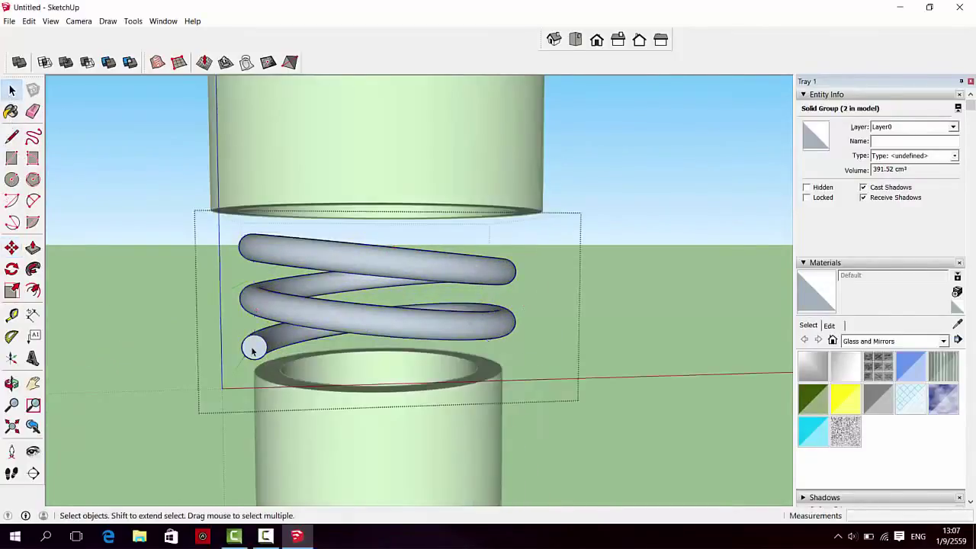
pyautogui.click(254, 348)
pyautogui.moveTo(202, 350); pyautogui.dragTo(412, 374, button='middle')
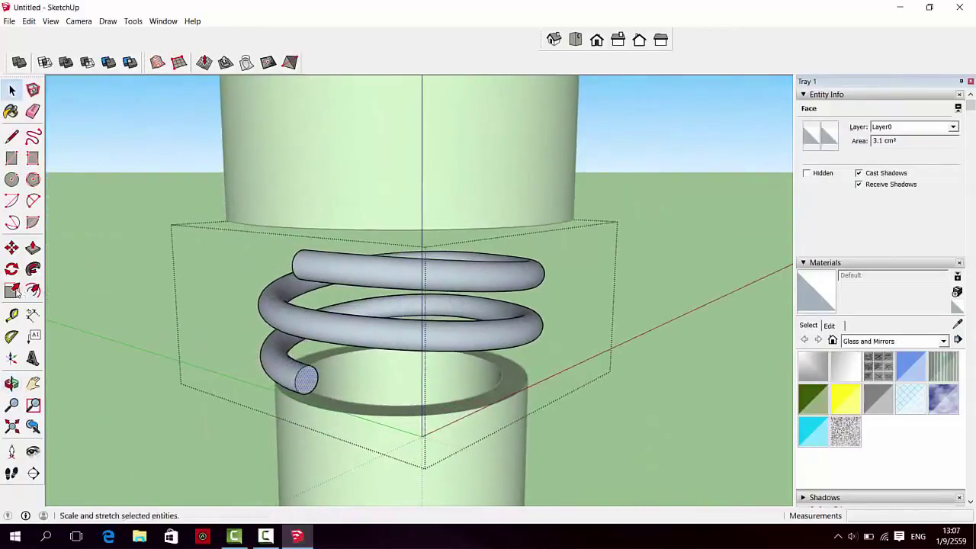
pyautogui.click(33, 247)
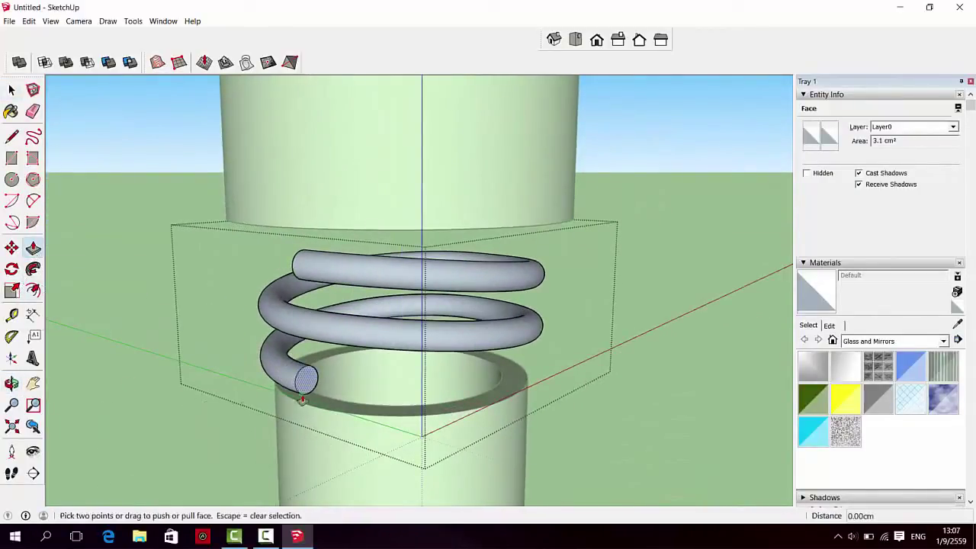
pyautogui.moveTo(305, 389); pyautogui.dragTo(324, 390)
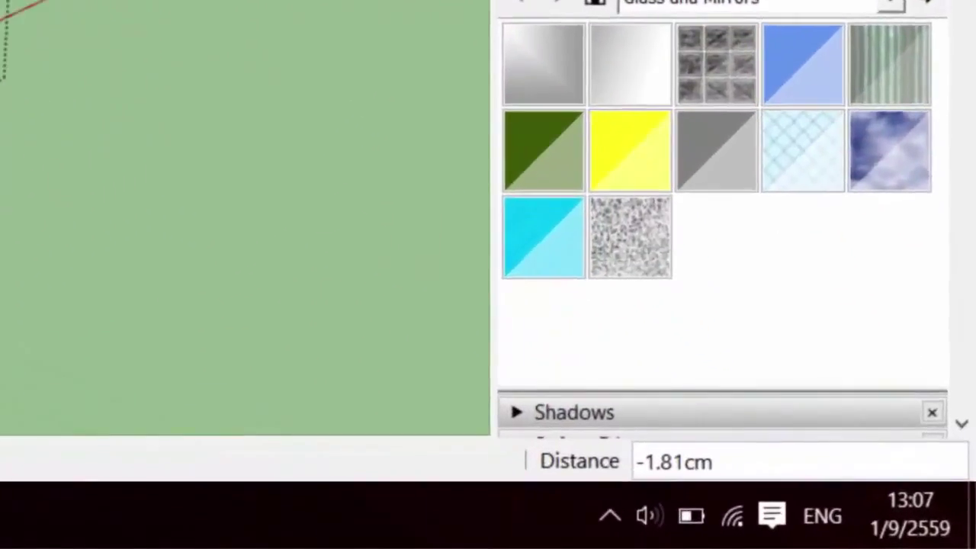
pyautogui.write('2')
pyautogui.press('Return')
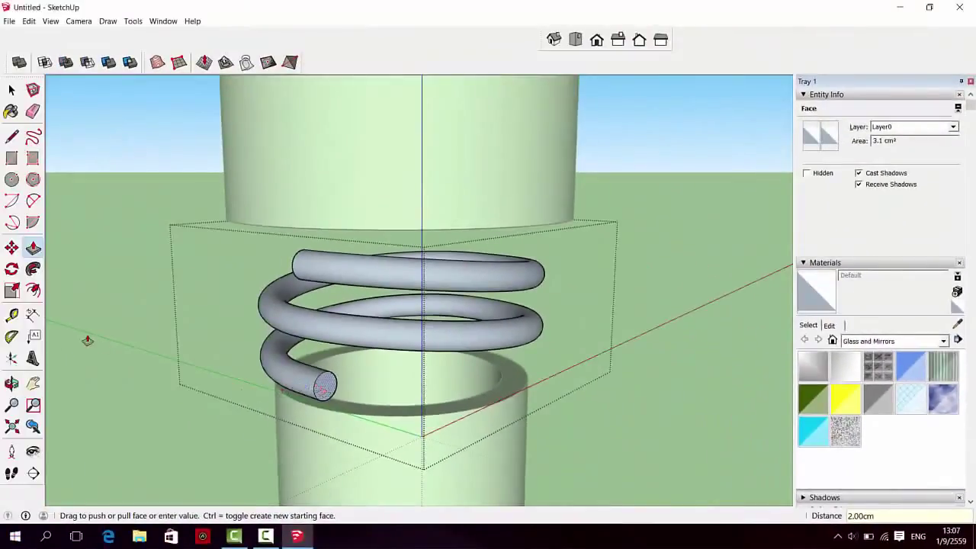
# - Scale that end face along the red axis into a thin 0.38 cm² sliver
pyautogui.press('s')
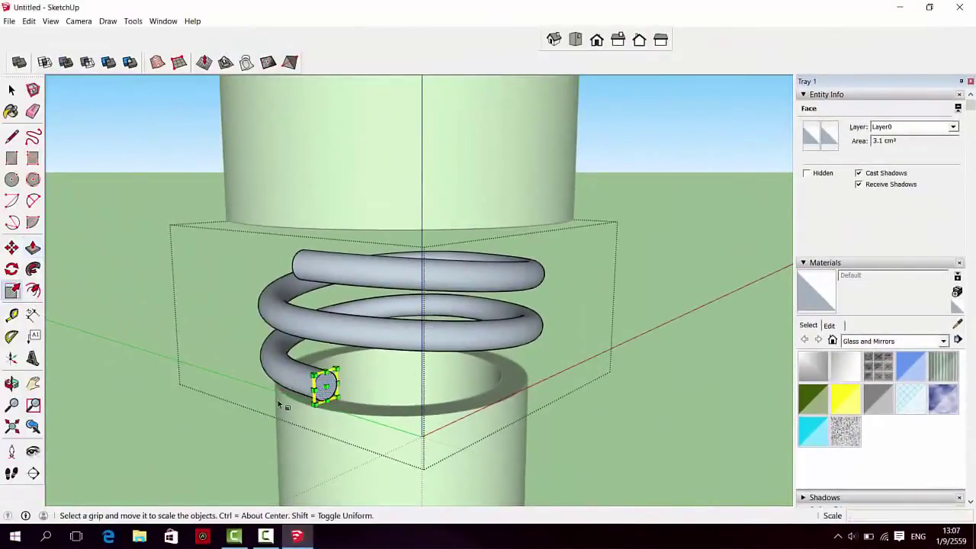
pyautogui.scroll(2, 326, 402)
pyautogui.scroll(3, 323, 381)
pyautogui.scroll(2, 317, 389)
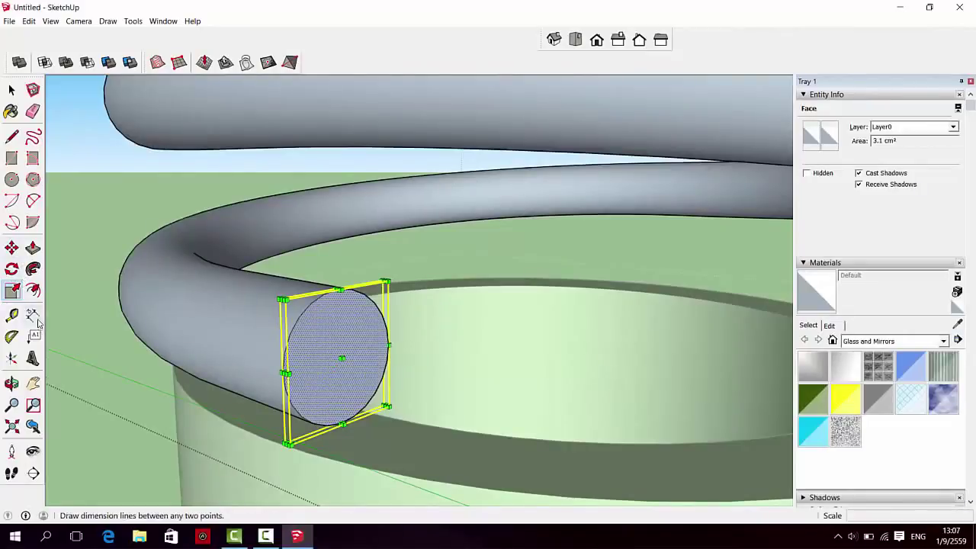
pyautogui.scroll(2, 288, 373)
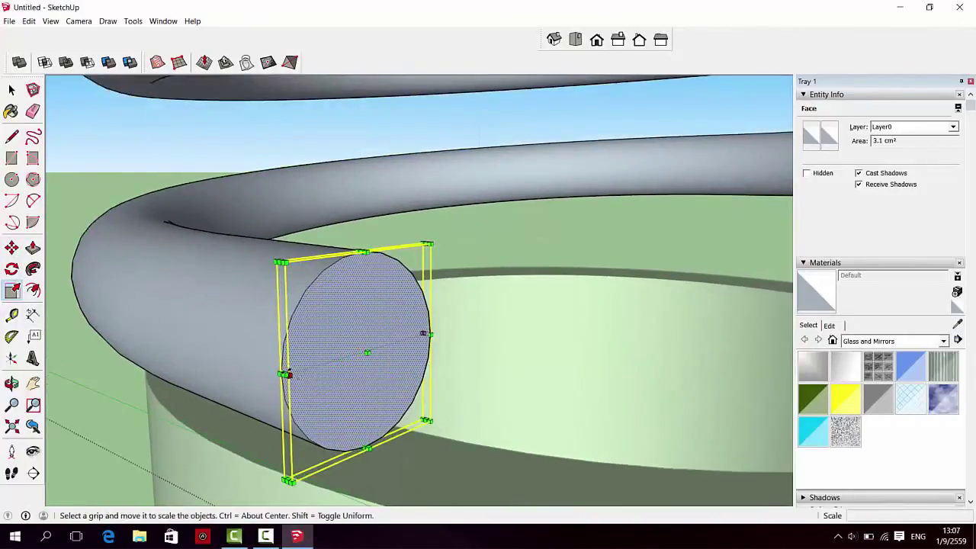
pyautogui.moveTo(399, 407)
pyautogui.mouseDown(button='middle')
pyautogui.moveTo(370, 420)
pyautogui.moveTo(291, 391)
pyautogui.mouseUp(button='middle')
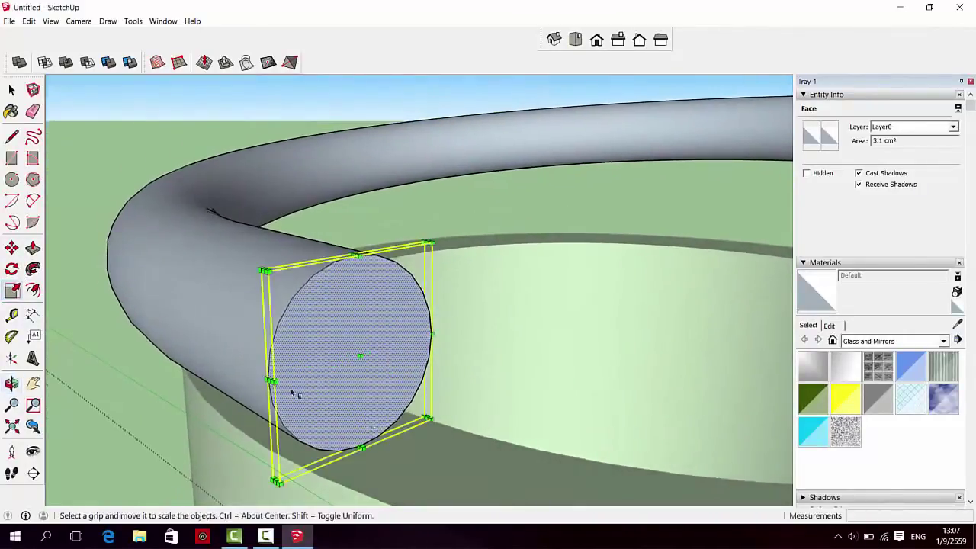
pyautogui.scroll(1, 291, 391)
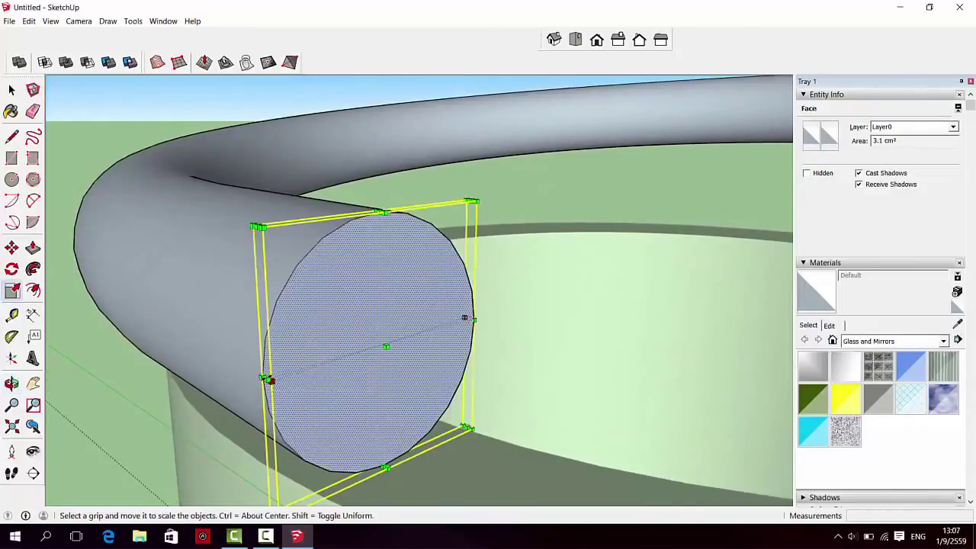
pyautogui.moveTo(269, 379)
pyautogui.mouseDown()
pyautogui.moveTo(469, 318)
pyautogui.moveTo(458, 340)
pyautogui.mouseUp()
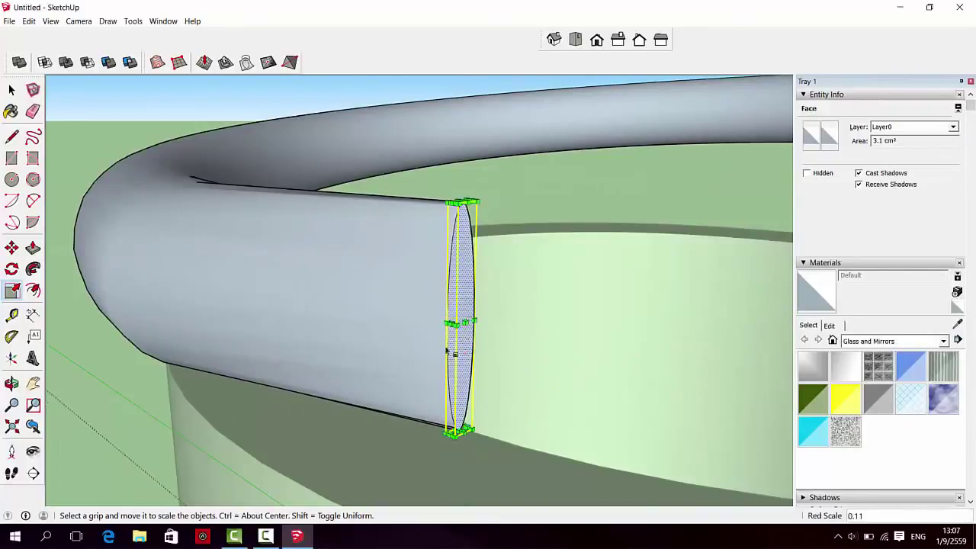
pyautogui.scroll(-3, 344, 302)
pyautogui.scroll(-3, 317, 308)
pyautogui.scroll(-3, 317, 311)
pyautogui.scroll(-3, 317, 311)
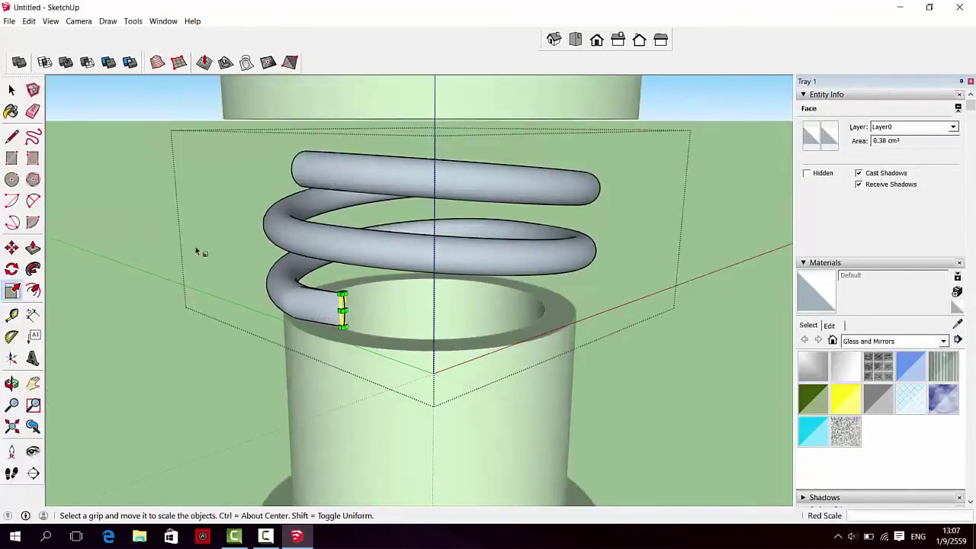
pyautogui.press('space')
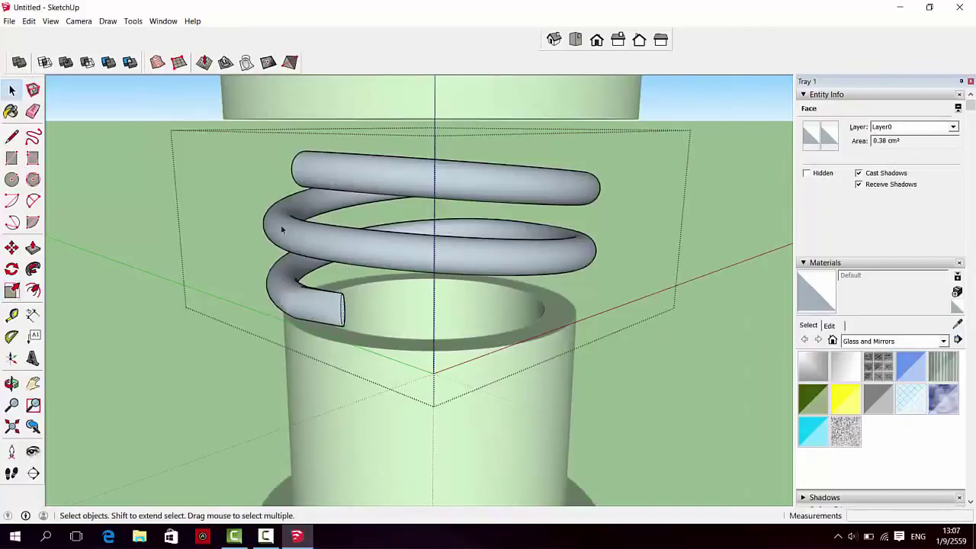
# - Extend the tube's other end face by 2 cm with Push/Pull
pyautogui.moveTo(281, 229)
pyautogui.mouseDown(button='middle')
pyautogui.moveTo(388, 262)
pyautogui.moveTo(431, 322)
pyautogui.moveTo(433, 274)
pyautogui.moveTo(485, 227)
pyautogui.mouseUp(button='middle')
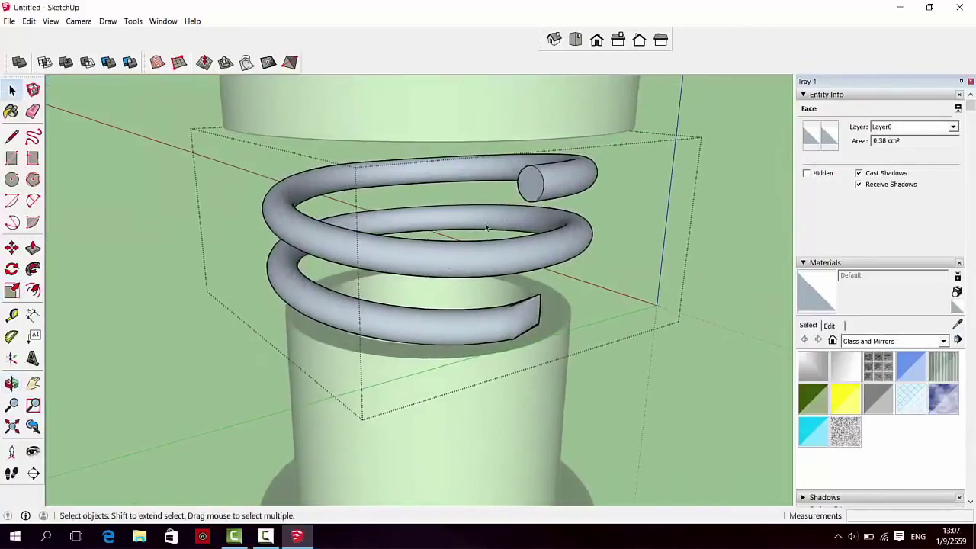
pyautogui.press('p')
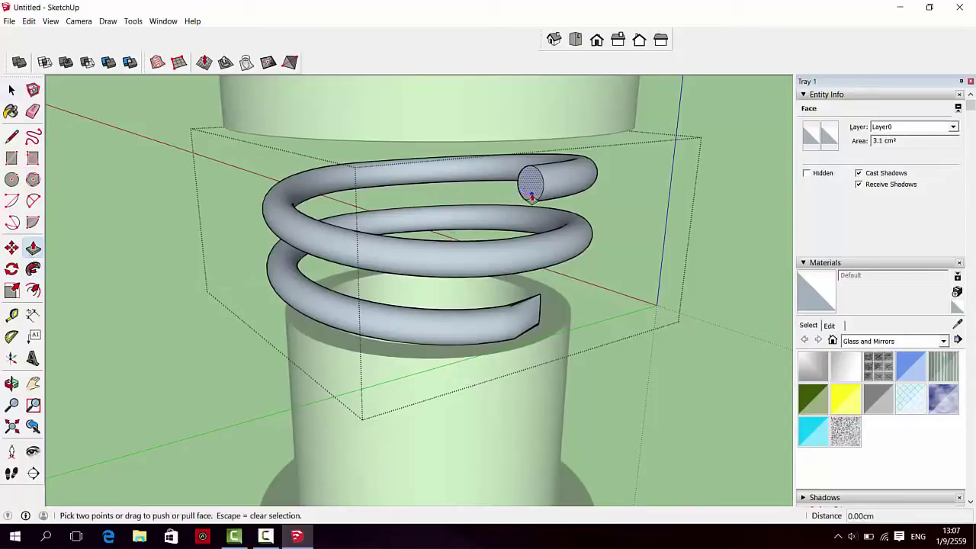
pyautogui.moveTo(531, 196); pyautogui.dragTo(503, 199)
pyautogui.write('2')
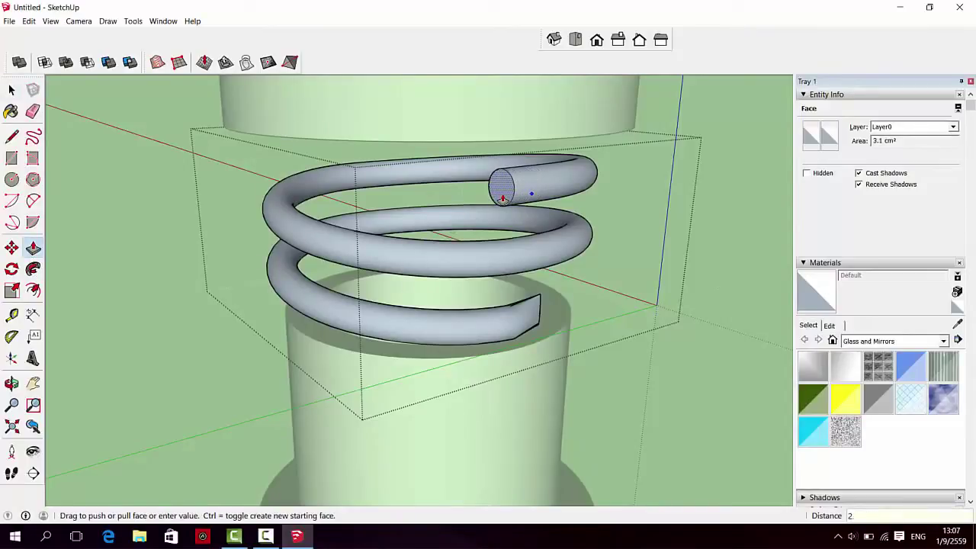
pyautogui.click(505, 197)
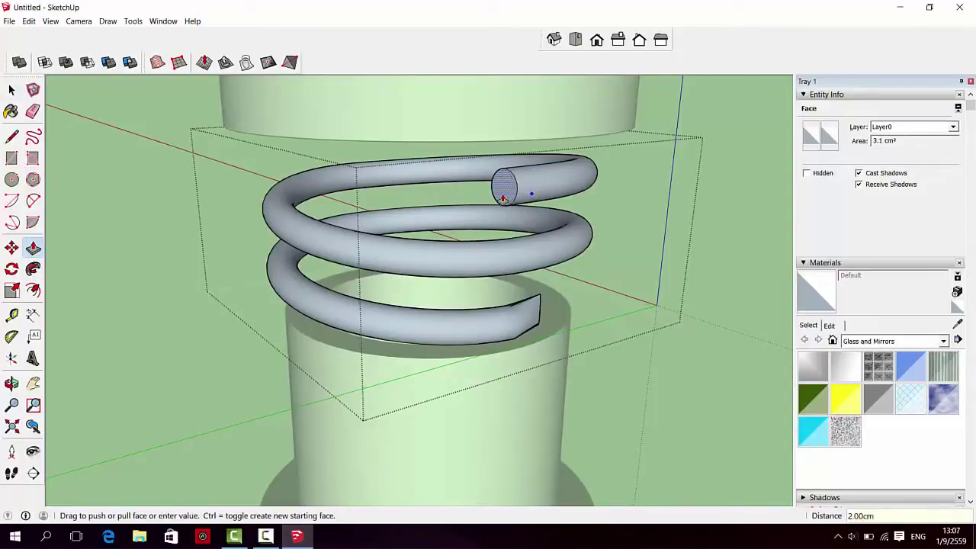
# - Scale that end face along the red axis into a thin 0.38 cm² sliver
pyautogui.click(12, 291)
pyautogui.scroll(1, 507, 190)
pyautogui.scroll(2, 509, 192)
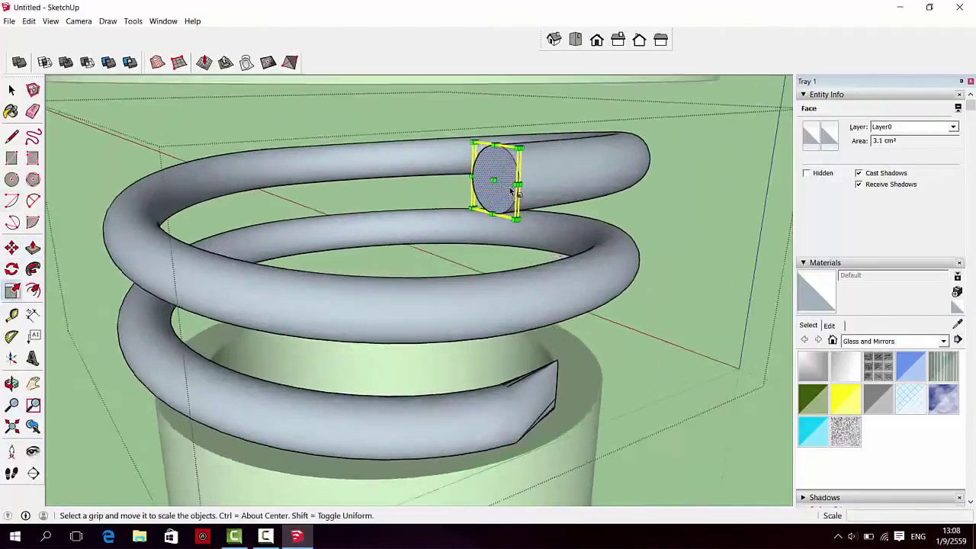
pyautogui.scroll(2, 511, 192)
pyautogui.moveTo(510, 192)
pyautogui.mouseDown(button='middle')
pyautogui.moveTo(519, 257)
pyautogui.moveTo(544, 199)
pyautogui.mouseUp(button='middle')
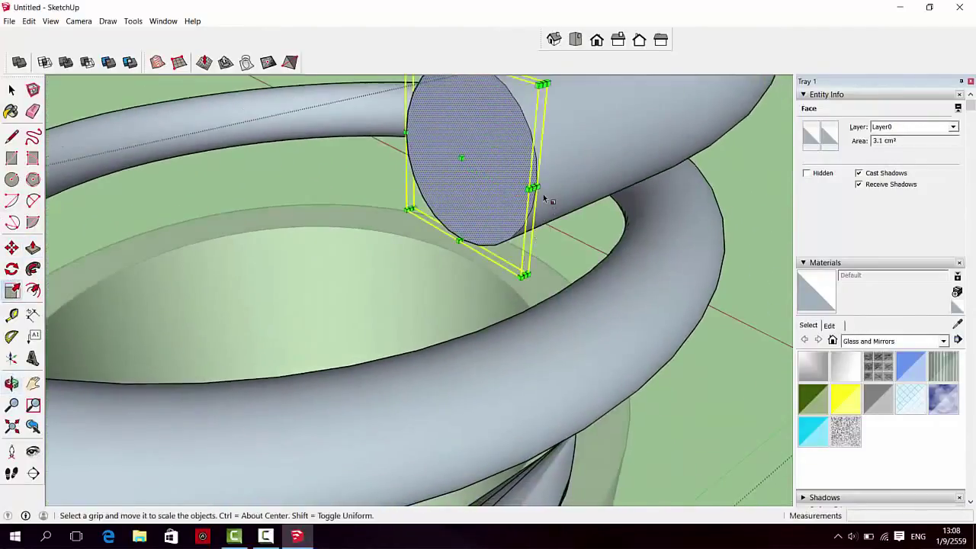
pyautogui.click(531, 189)
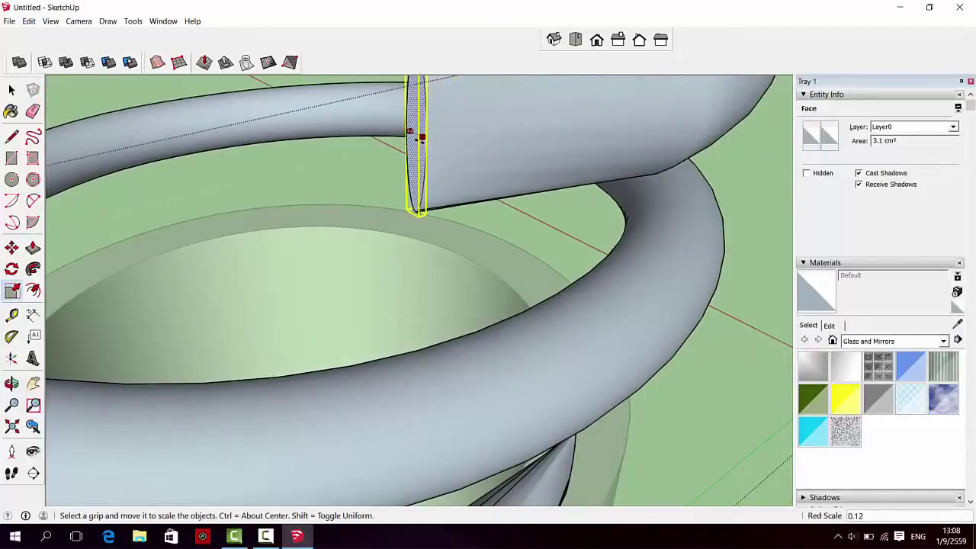
pyautogui.click(412, 134)
pyautogui.scroll(-3, 416, 279)
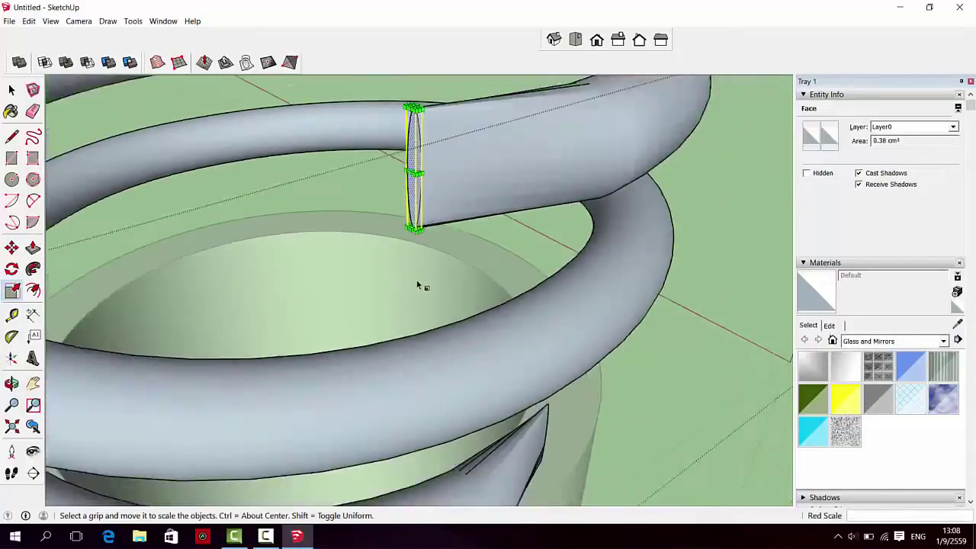
pyautogui.scroll(-3, 457, 311)
pyautogui.press('space')
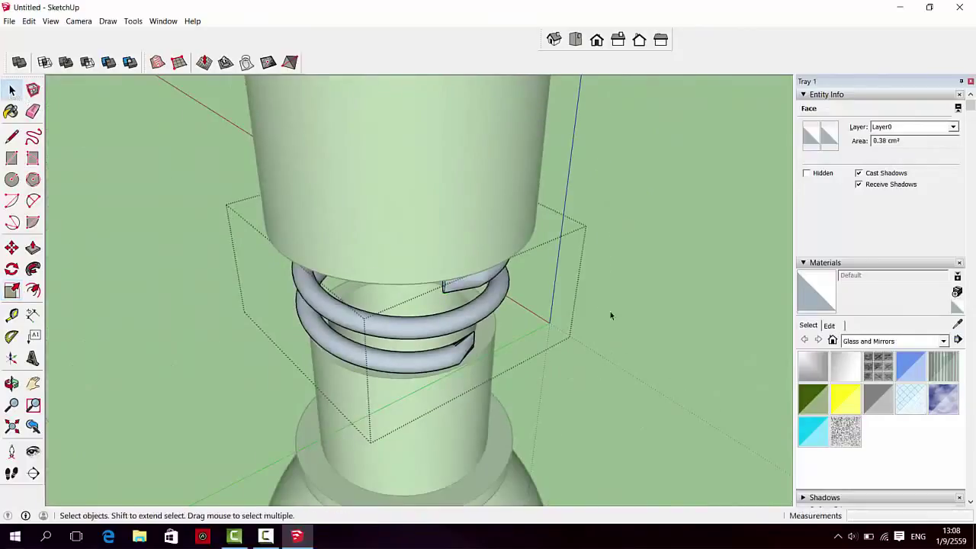
# - Move the tapered coil group about 10.76 cm down around the bottle neck
pyautogui.moveTo(713, 324)
pyautogui.mouseDown(button='middle')
pyautogui.moveTo(592, 395)
pyautogui.moveTo(553, 315)
pyautogui.moveTo(544, 242)
pyautogui.moveTo(549, 307)
pyautogui.moveTo(546, 221)
pyautogui.moveTo(538, 296)
pyautogui.moveTo(518, 246)
pyautogui.moveTo(545, 355)
pyautogui.mouseUp(button='middle')
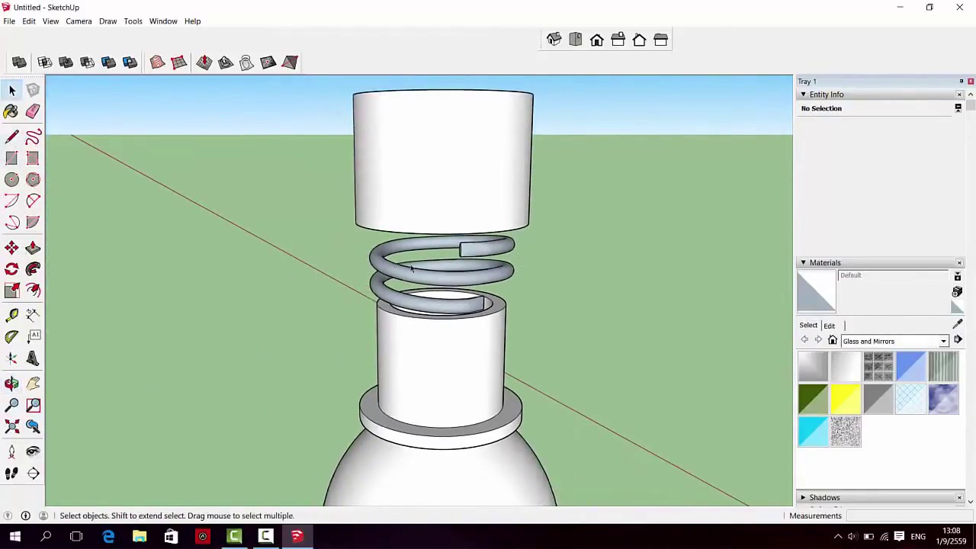
pyautogui.click(461, 282)
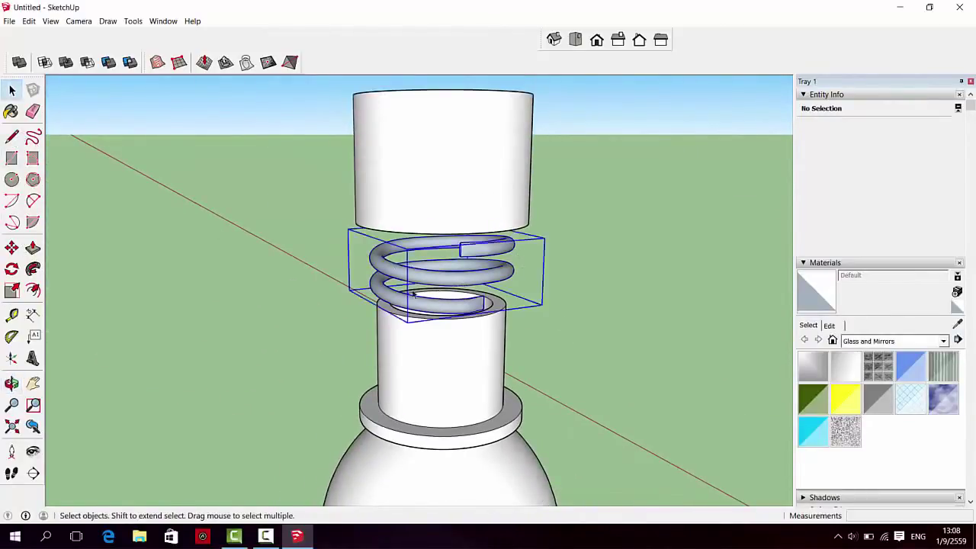
pyautogui.click(12, 247)
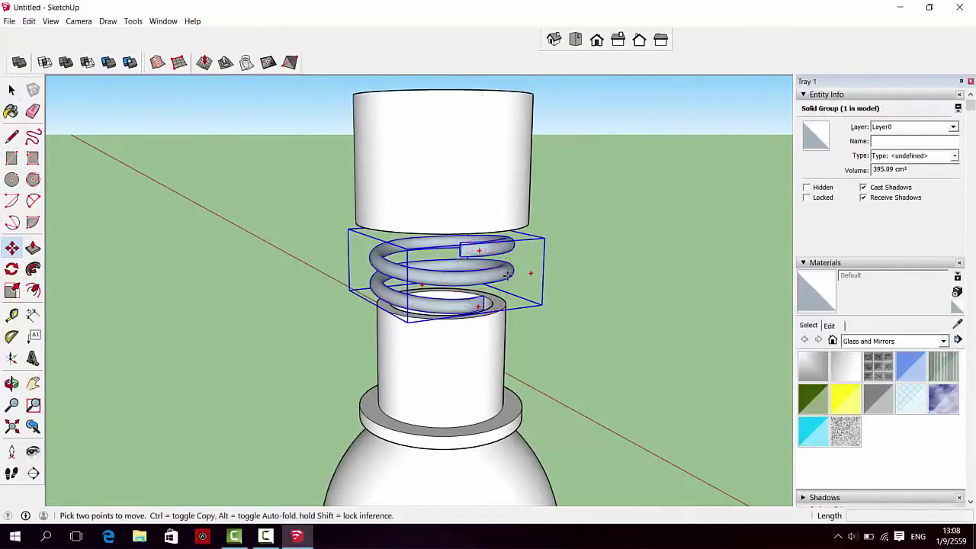
pyautogui.click(508, 275)
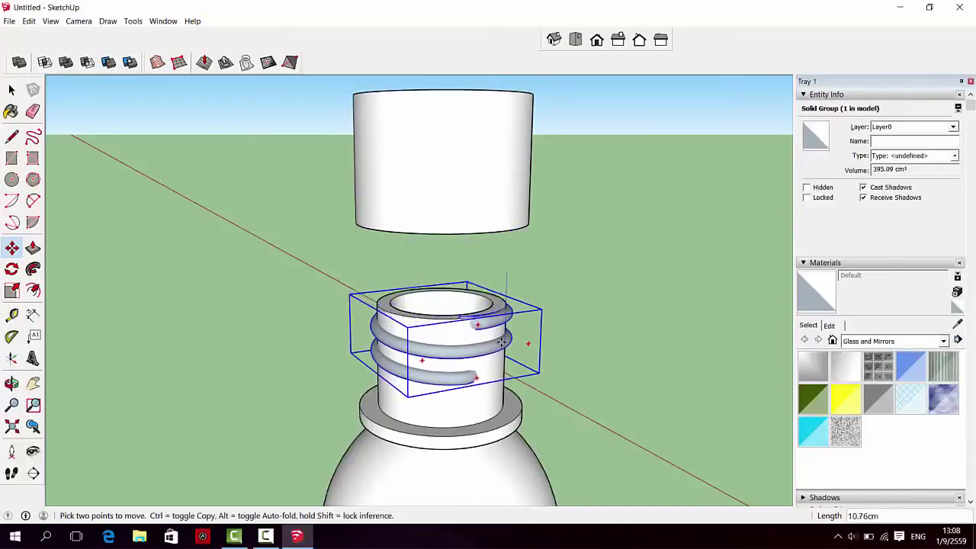
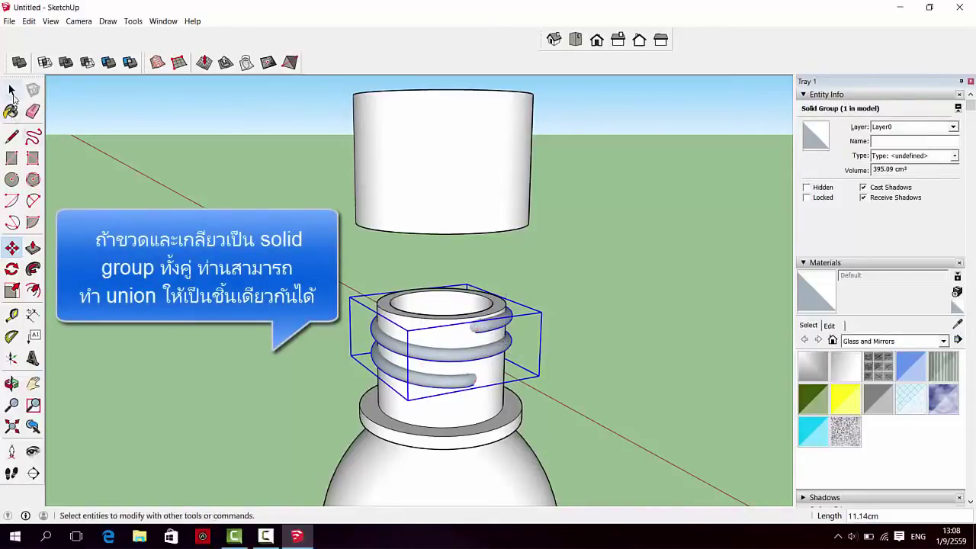
# - Deselect the neck threads and select the spare helix floating above the cap
pyautogui.click(13, 92)
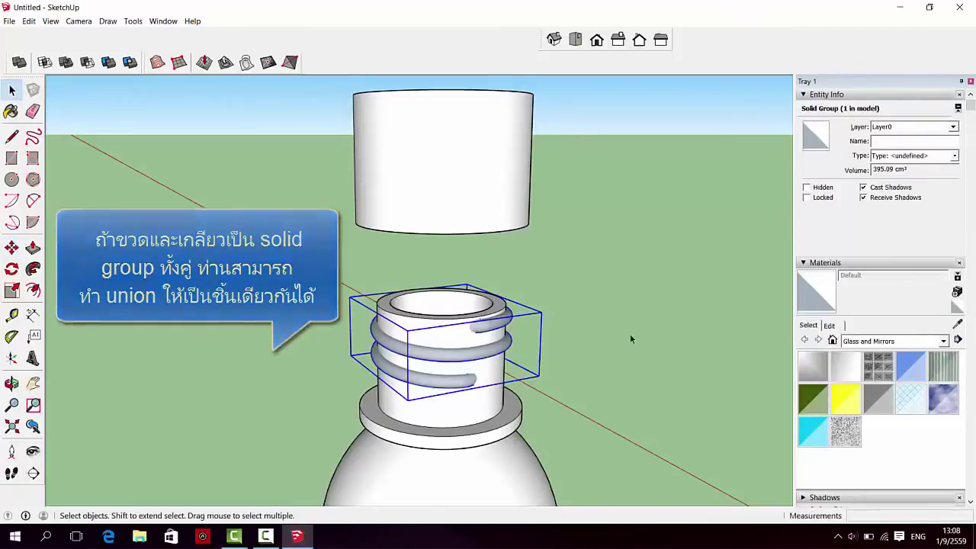
pyautogui.click(630, 336)
pyautogui.scroll(2, 579, 341)
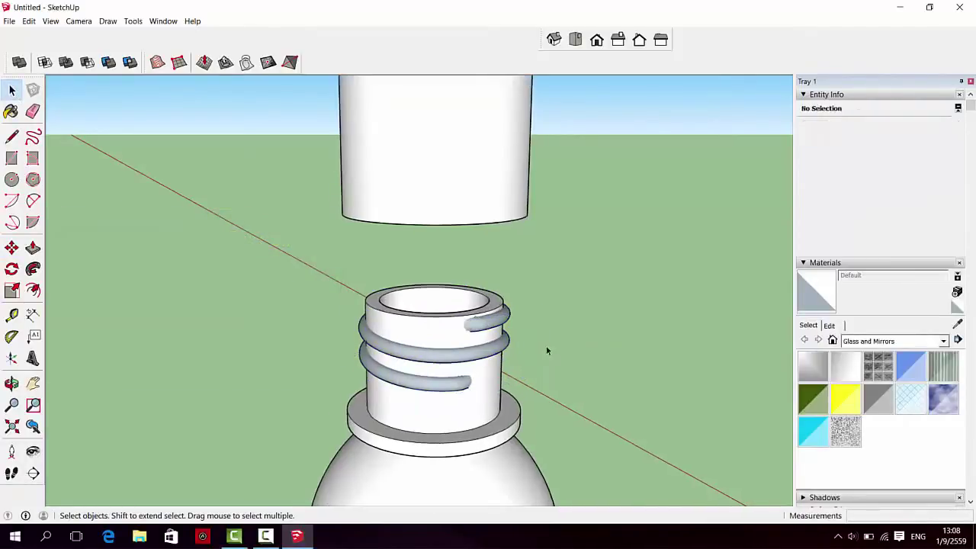
pyautogui.scroll(1, 545, 345)
pyautogui.scroll(-3, 513, 307)
pyautogui.moveTo(575, 350)
pyautogui.mouseDown(button='middle')
pyautogui.moveTo(572, 327)
pyautogui.moveTo(566, 348)
pyautogui.mouseUp(button='middle')
pyautogui.scroll(-2, 546, 331)
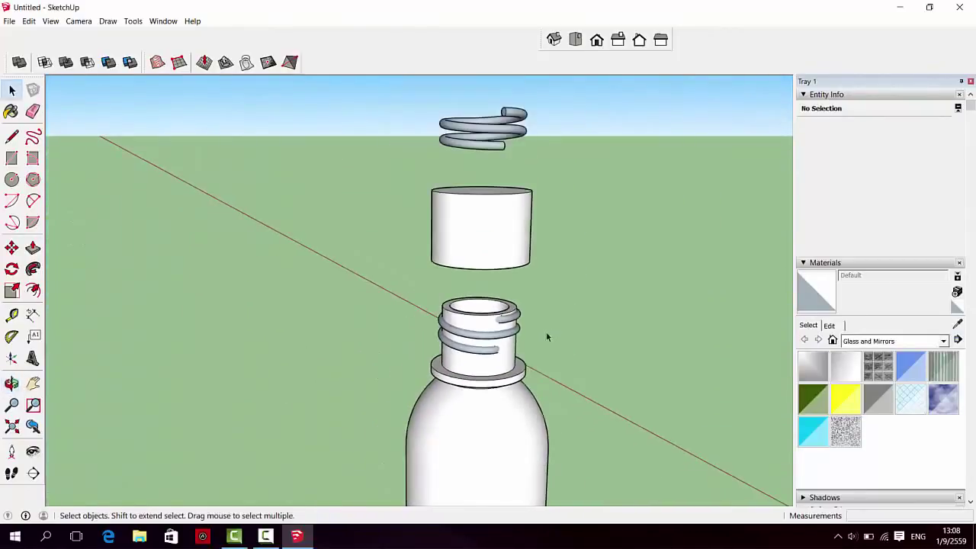
pyautogui.scroll(-1, 545, 331)
pyautogui.click(527, 175)
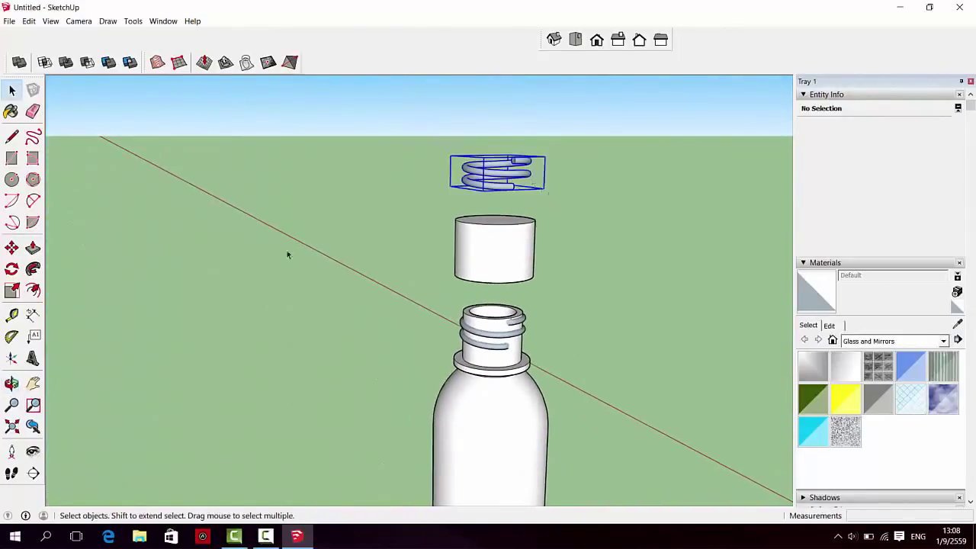
# - Move the spare helix down the blue axis onto the top of the bottle neck
pyautogui.click(11, 248)
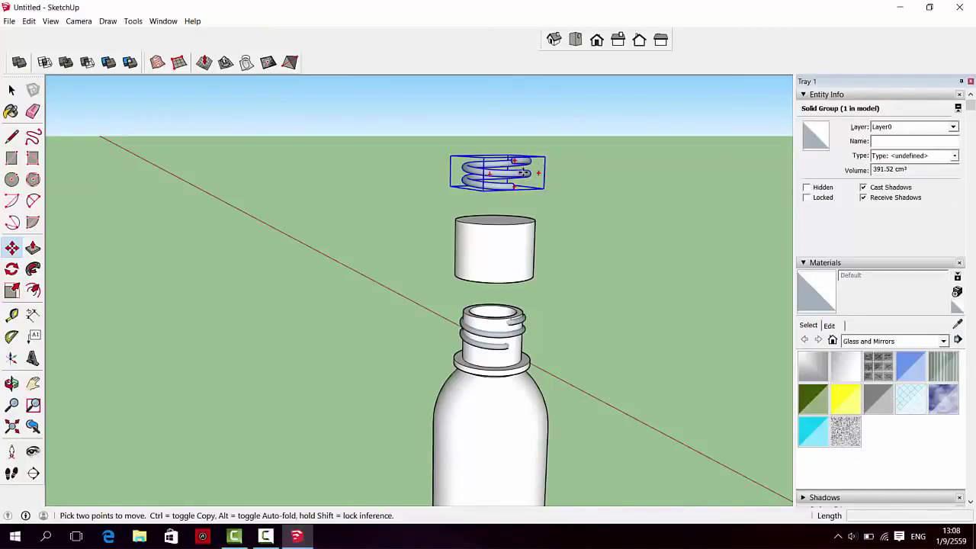
pyautogui.click(523, 172)
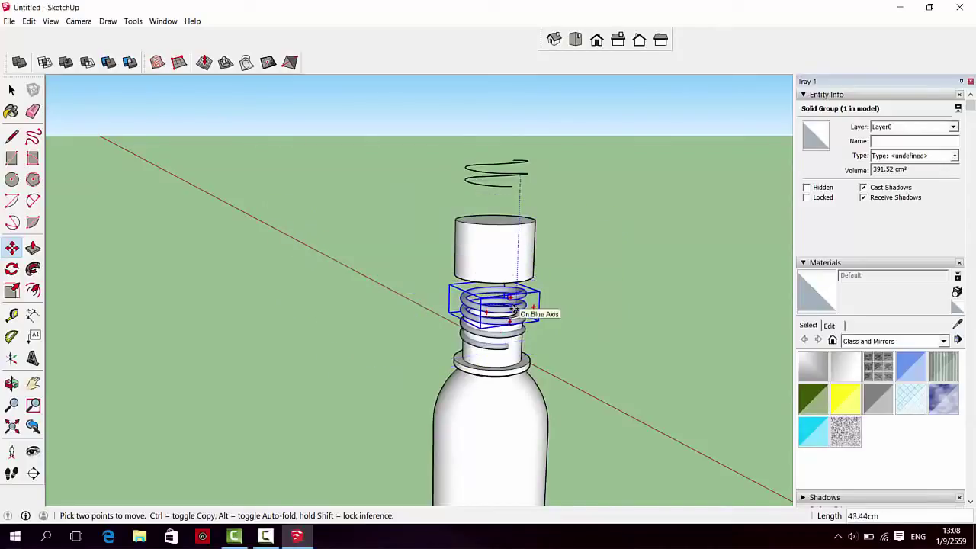
pyautogui.click(516, 311)
pyautogui.scroll(5, 538, 338)
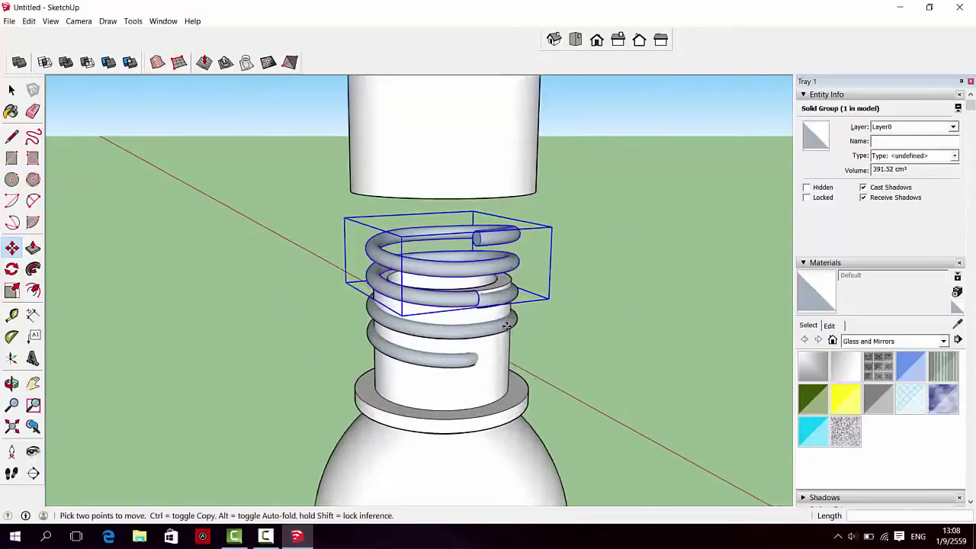
pyautogui.click(11, 89)
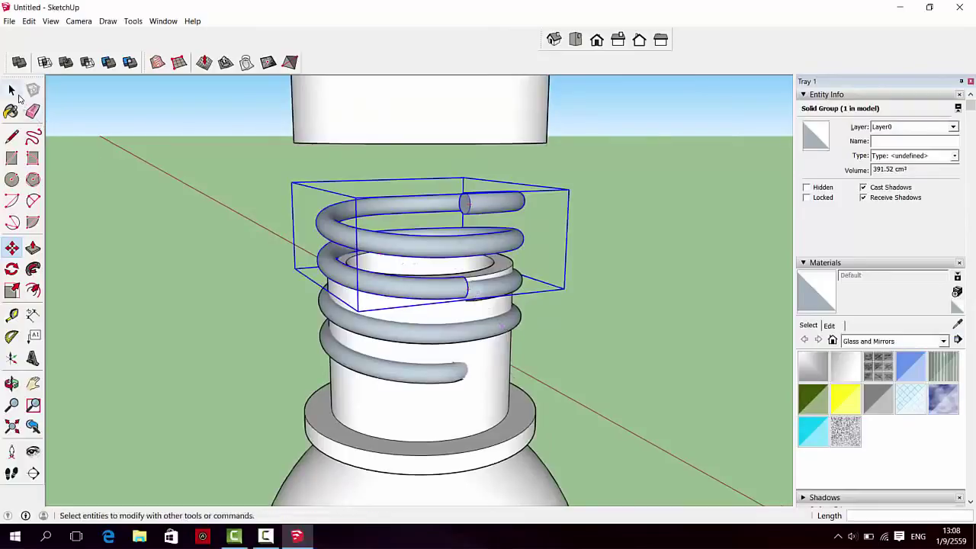
# - Reverse all faces inside the helix group so it shows white, then reselect the group
pyautogui.doubleClick(427, 253)
pyautogui.tripleClick(427, 252)
pyautogui.rightClick(428, 249)
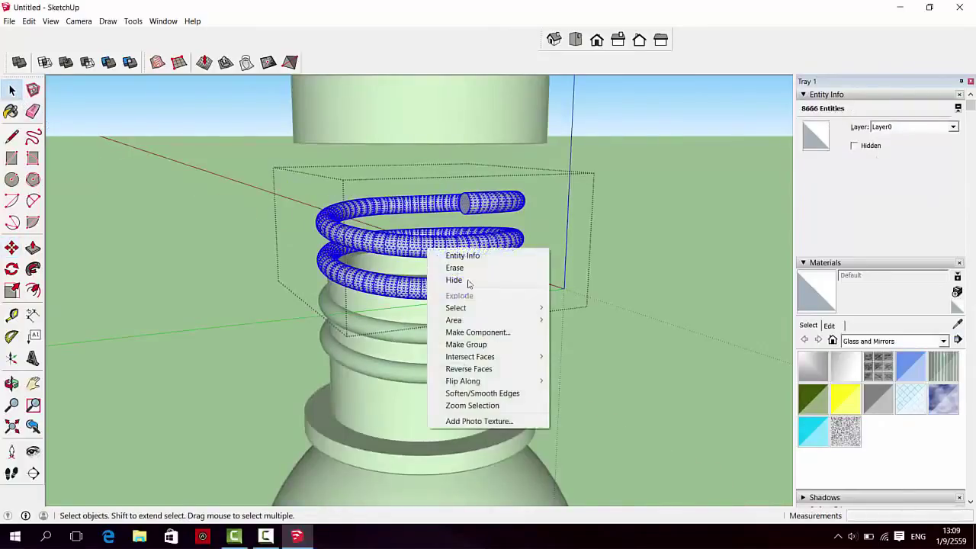
pyautogui.click(471, 370)
pyautogui.click(648, 326)
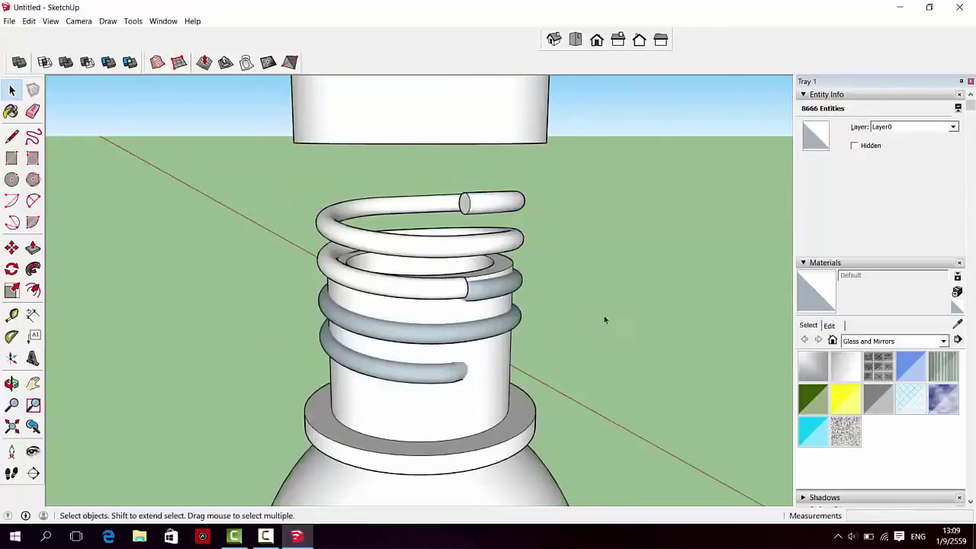
pyautogui.scroll(-1, 602, 305)
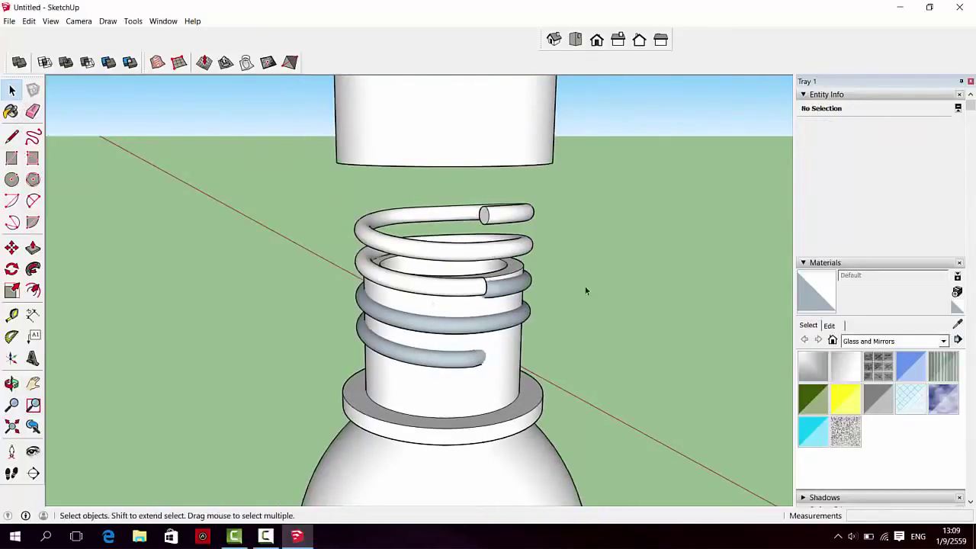
pyautogui.click(524, 257)
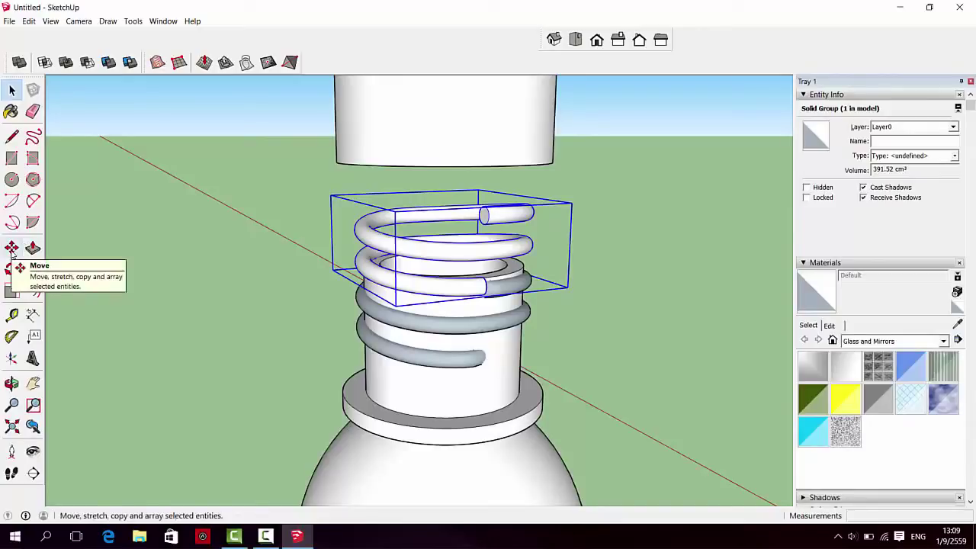
# - Move the white helix 10.53 cm lower so it wraps over the neck threads
pyautogui.click(11, 249)
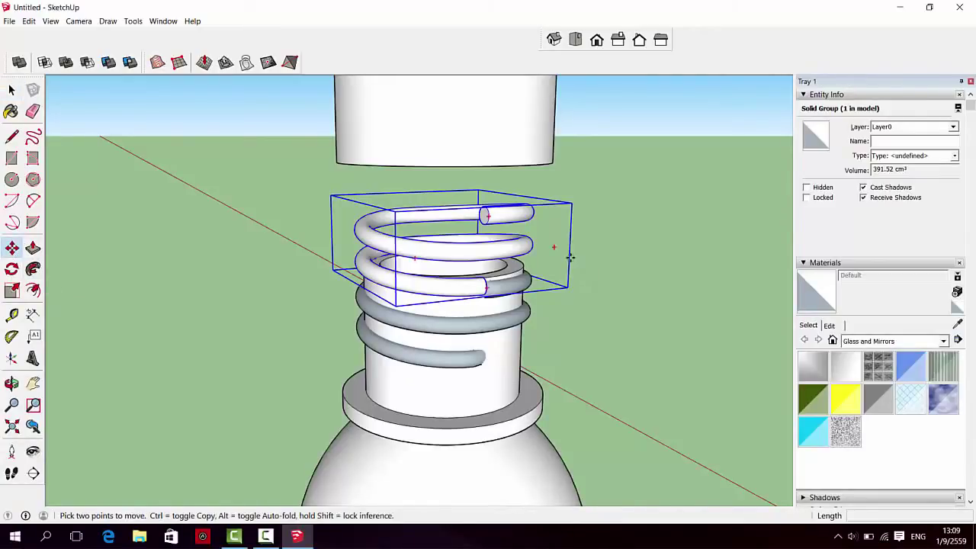
pyautogui.click(570, 257)
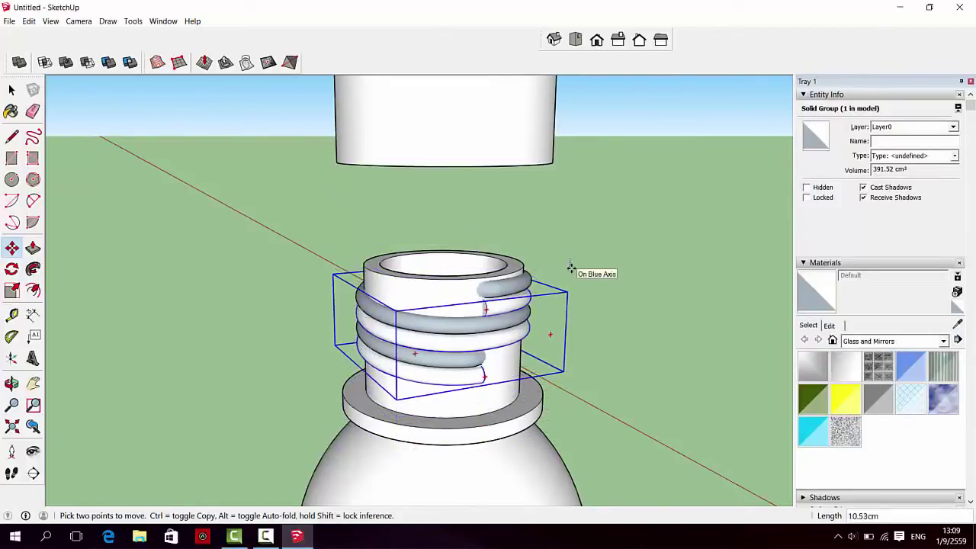
pyautogui.click(571, 268)
pyautogui.moveTo(590, 342); pyautogui.dragTo(588, 263, button='middle')
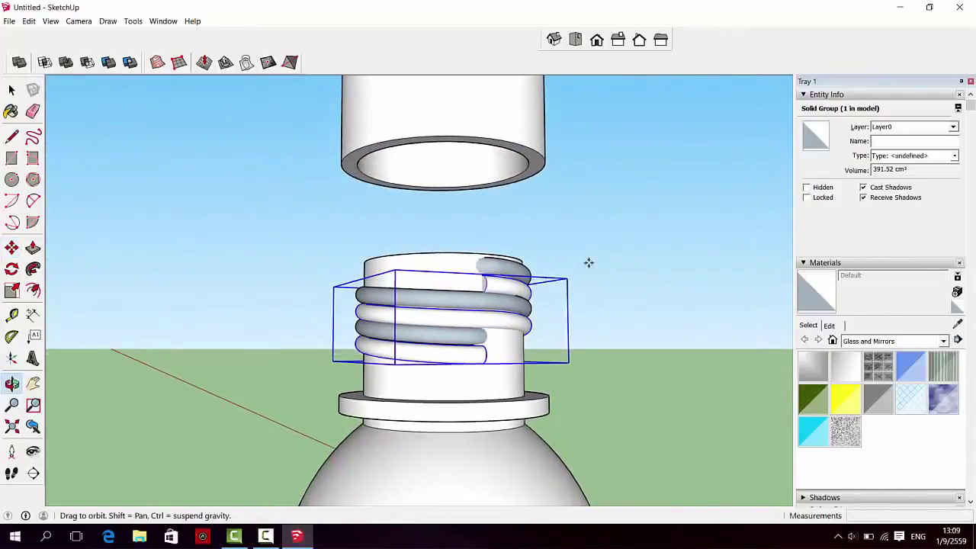
pyautogui.scroll(2, 534, 314)
pyautogui.moveTo(566, 316); pyautogui.dragTo(570, 338, button='middle')
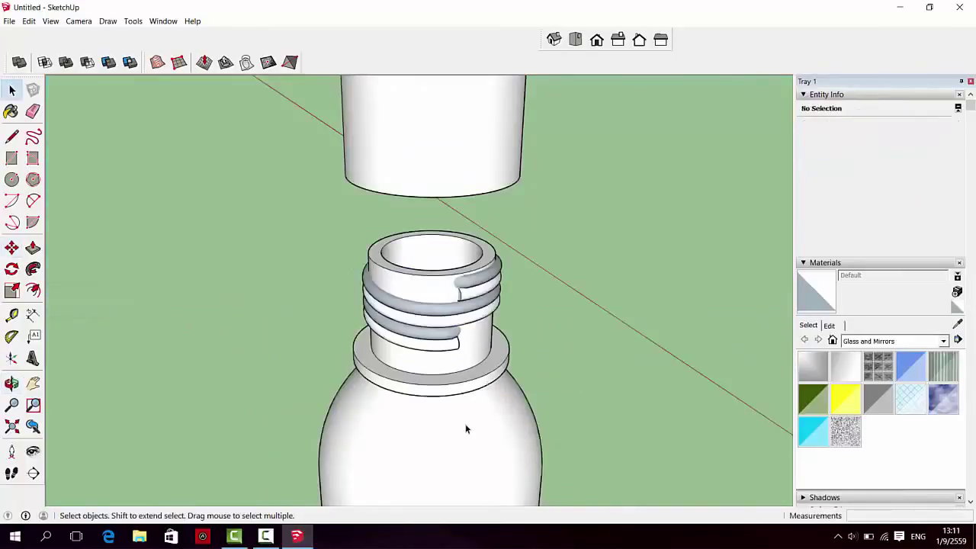
# - Hide the bottle body together with its neck thread group
pyautogui.click(465, 429)
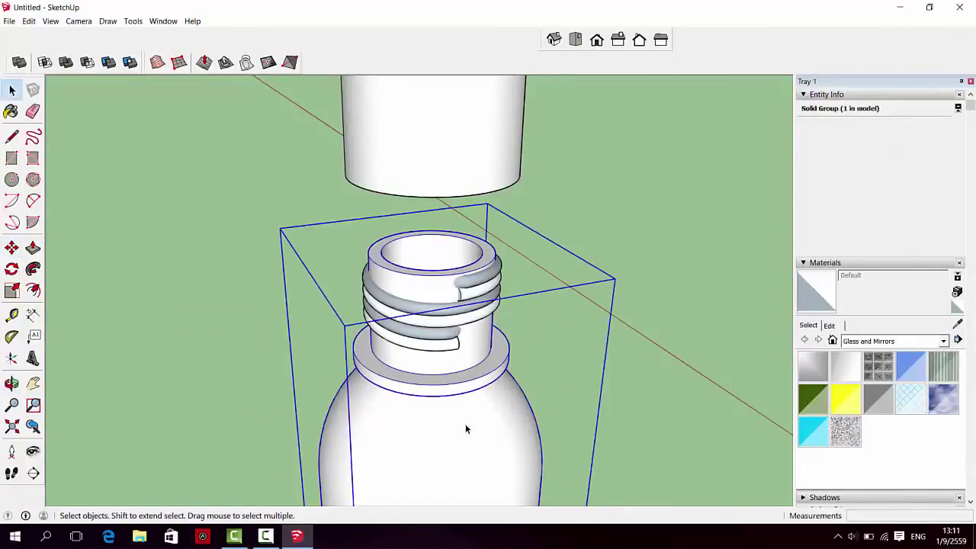
pyautogui.keyDown('shift'); pyautogui.click(440, 340); pyautogui.keyUp('shift')
pyautogui.rightClick(437, 344)
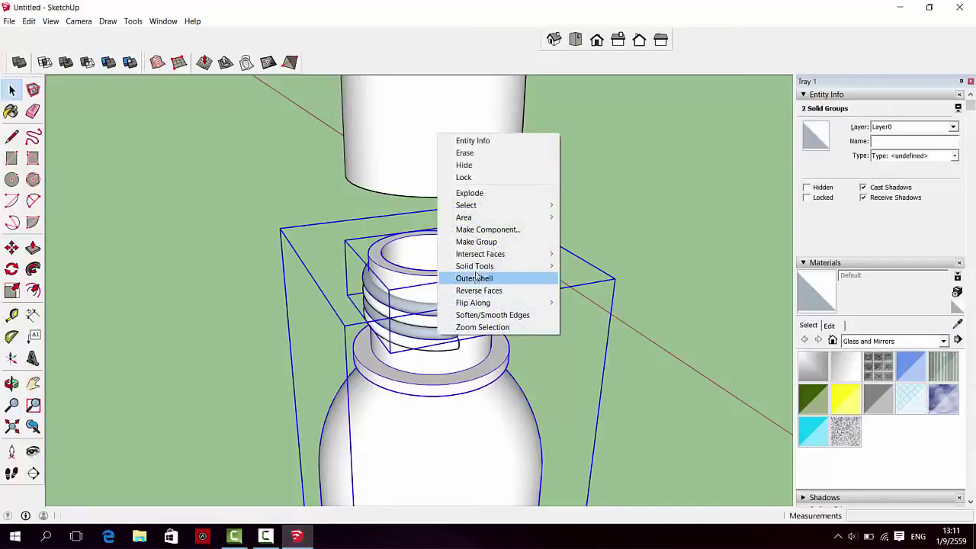
pyautogui.click(470, 165)
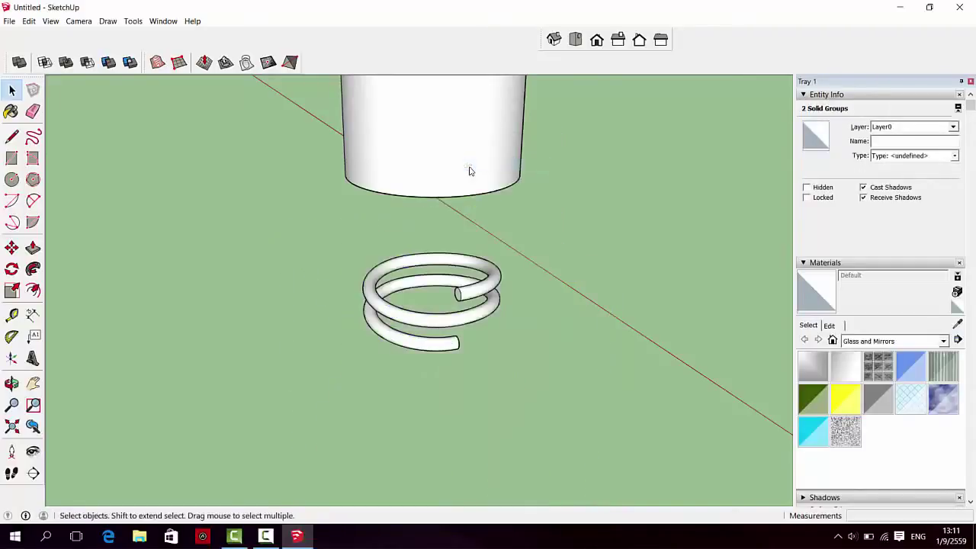
pyautogui.scroll(-1, 459, 362)
# - Move the cap about 25.71 cm down the blue axis so it encloses the coil
pyautogui.moveTo(555, 404); pyautogui.dragTo(546, 218, button='middle')
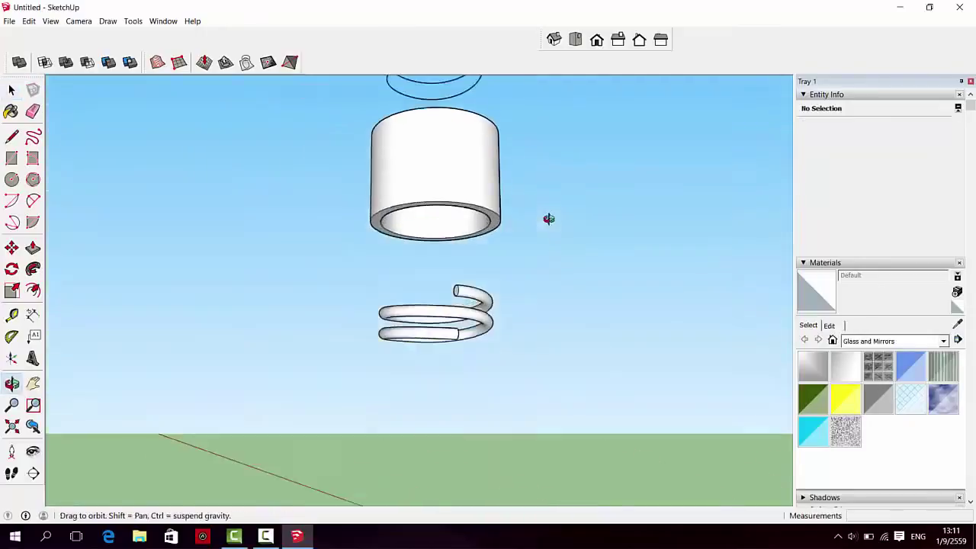
pyautogui.click(482, 208)
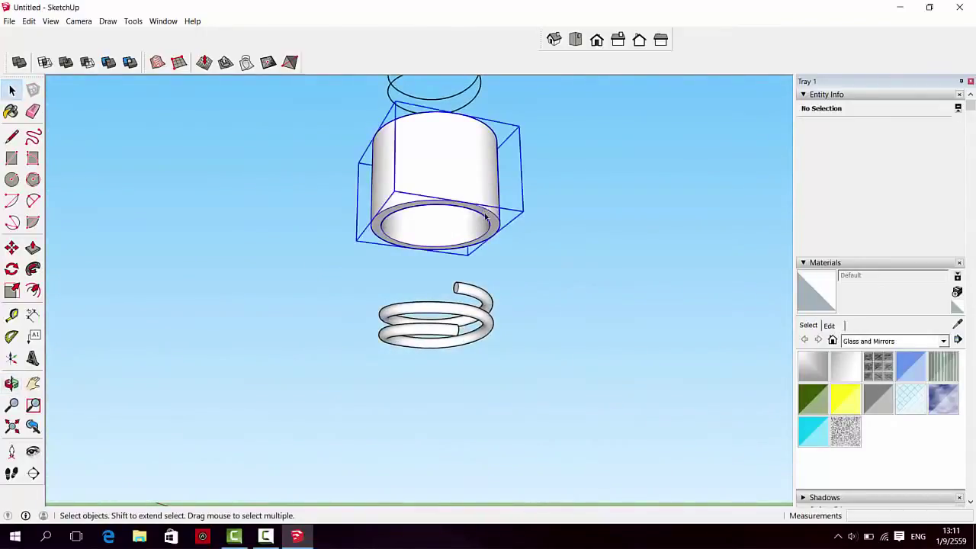
pyautogui.click(11, 247)
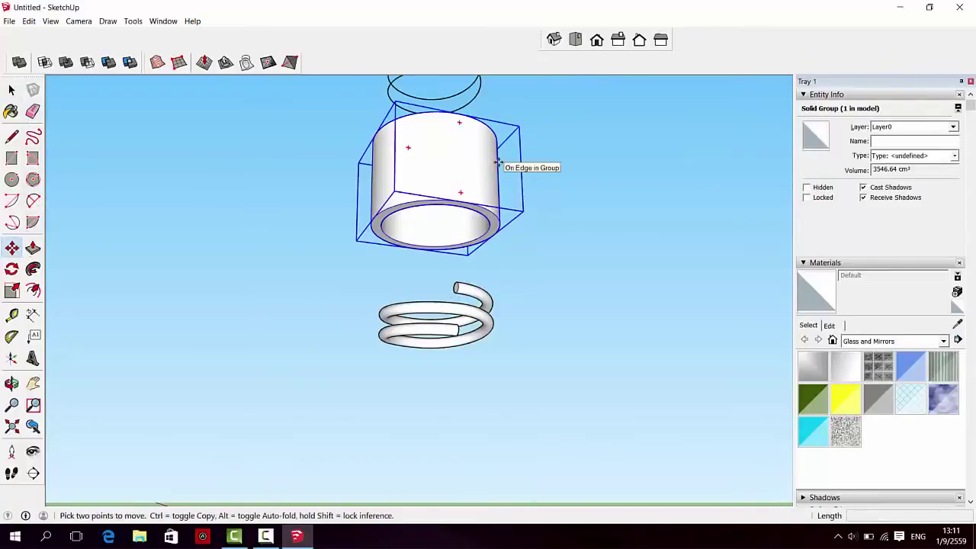
pyautogui.moveTo(499, 163); pyautogui.dragTo(493, 259)
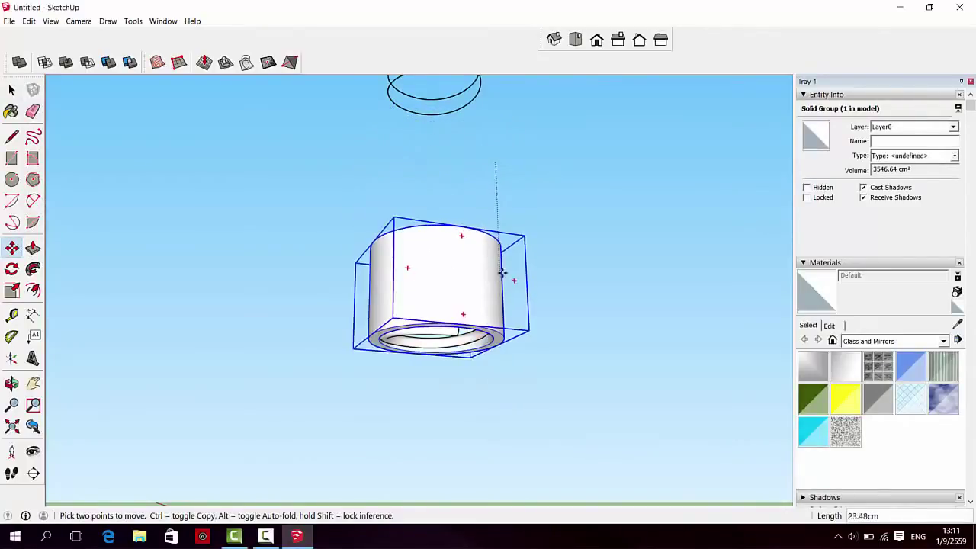
pyautogui.moveTo(492, 259)
pyautogui.mouseDown()
pyautogui.moveTo(501, 293)
pyautogui.moveTo(615, 460)
pyautogui.mouseUp()
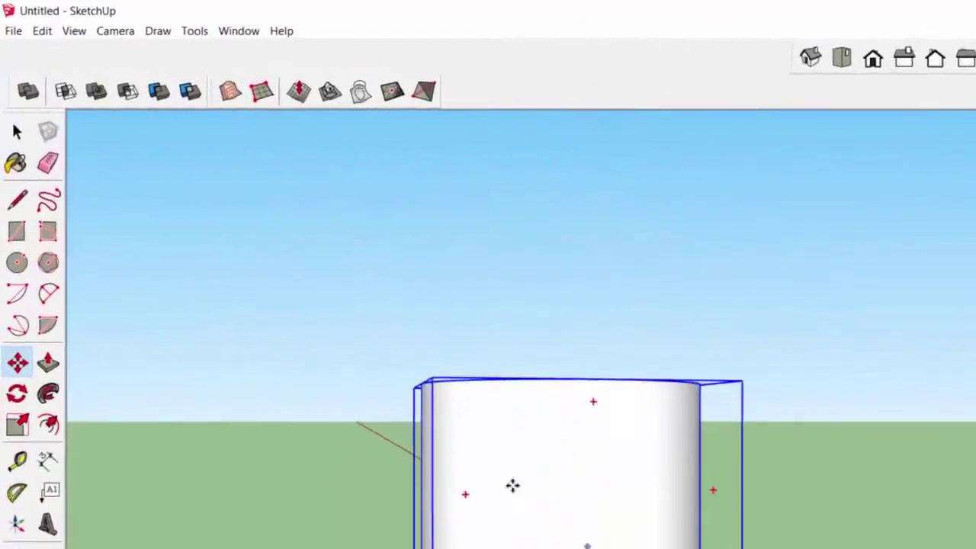
# - Turn on X-ray face style to see the coil inside the cap
pyautogui.click(50, 21)
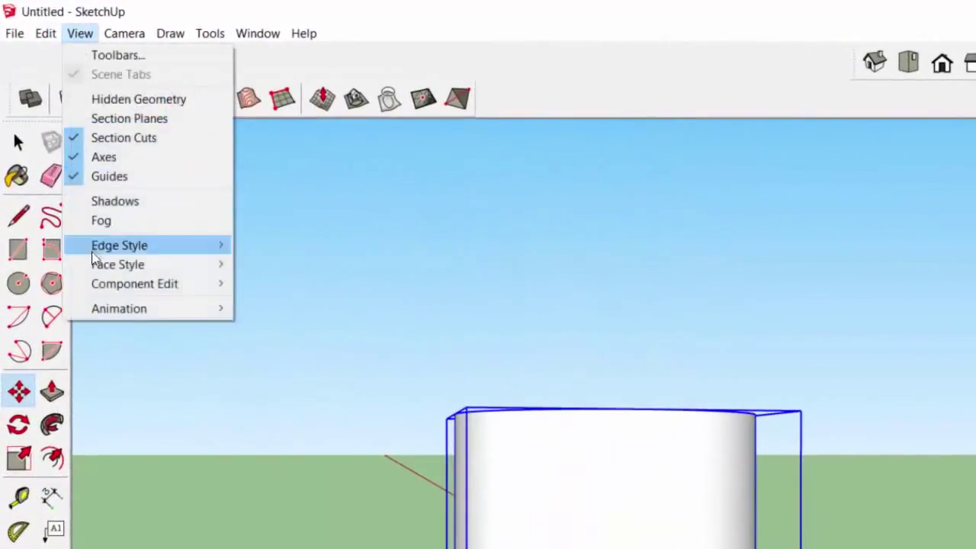
pyautogui.moveTo(118, 265)
pyautogui.click(272, 265)
pyautogui.press('o')
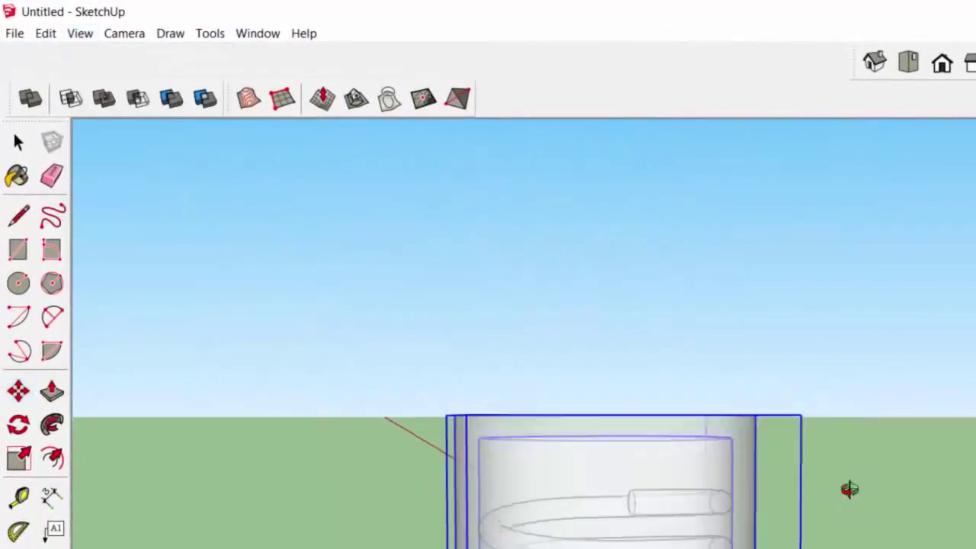
pyautogui.moveTo(849, 487); pyautogui.dragTo(519, 306)
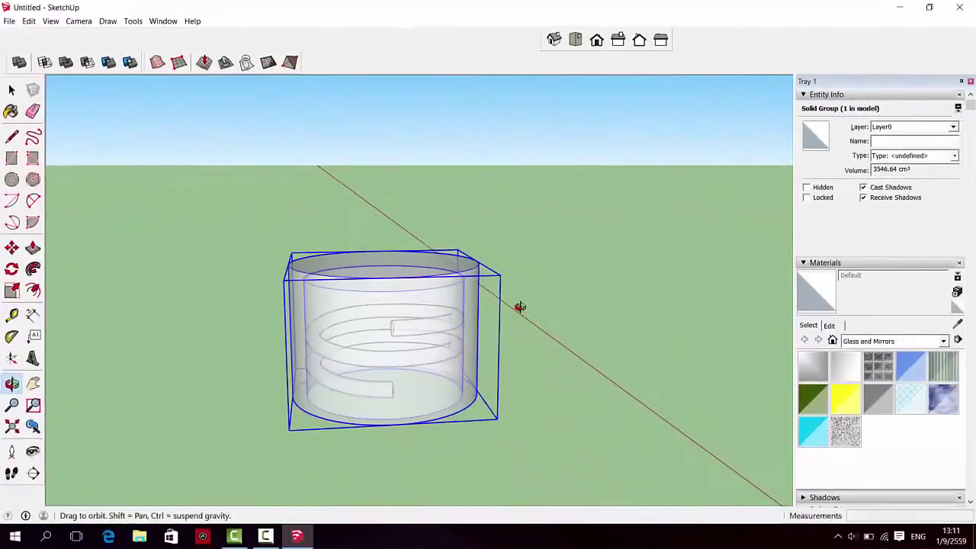
# - Shift the cap cylinder 2 cm along the blue axis so the coil sits in its upper part
pyautogui.press('m')
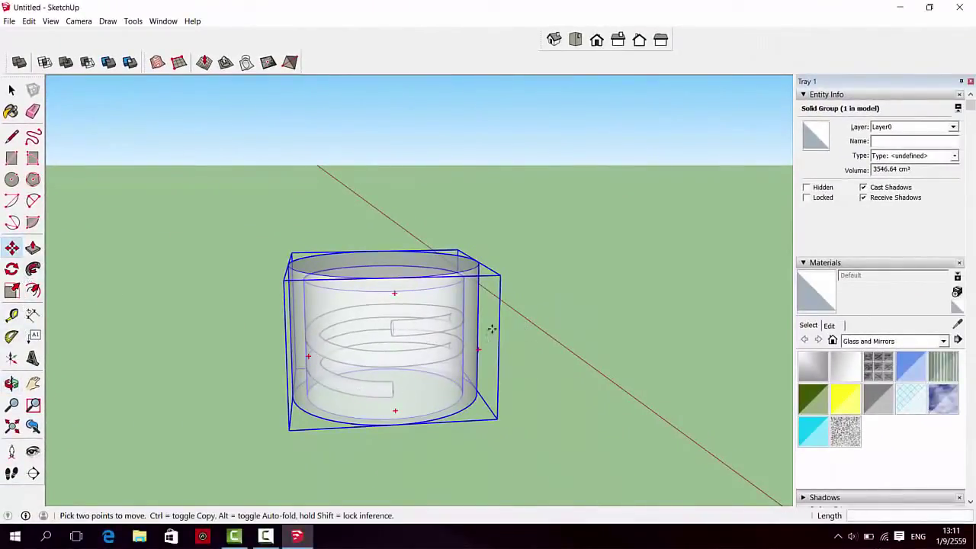
pyautogui.moveTo(482, 309); pyautogui.dragTo(481, 343)
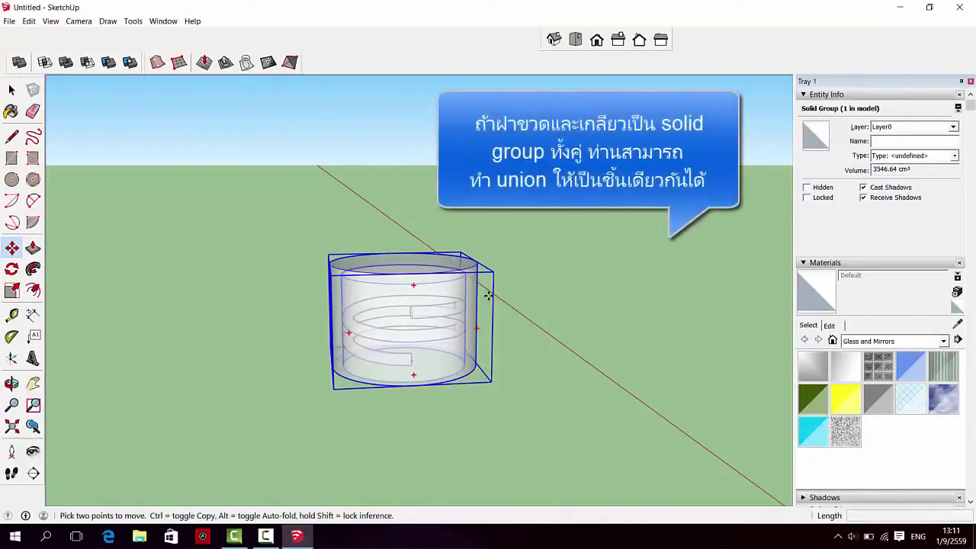
pyautogui.moveTo(488, 294); pyautogui.dragTo(484, 303)
pyautogui.moveTo(484, 303); pyautogui.dragTo(494, 290, button='middle')
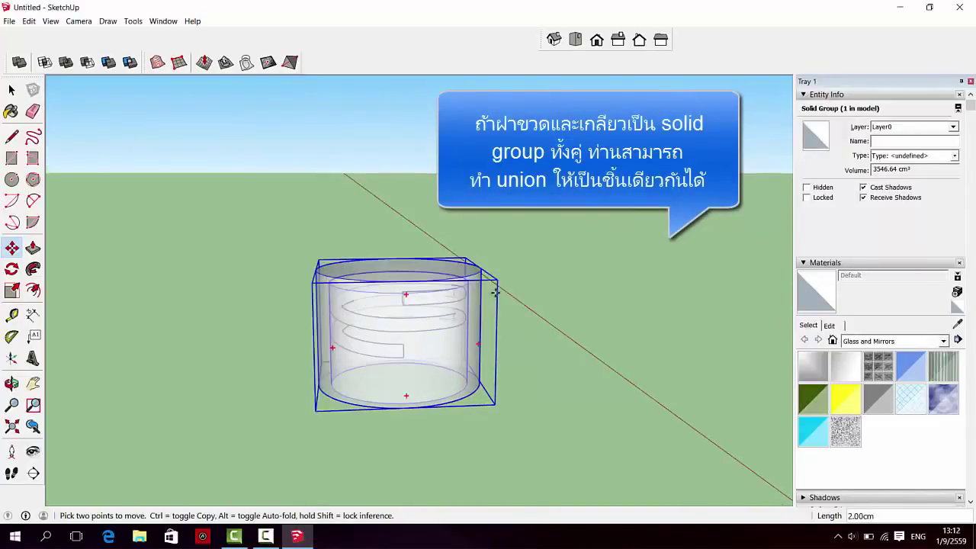
pyautogui.moveTo(494, 290); pyautogui.dragTo(503, 285)
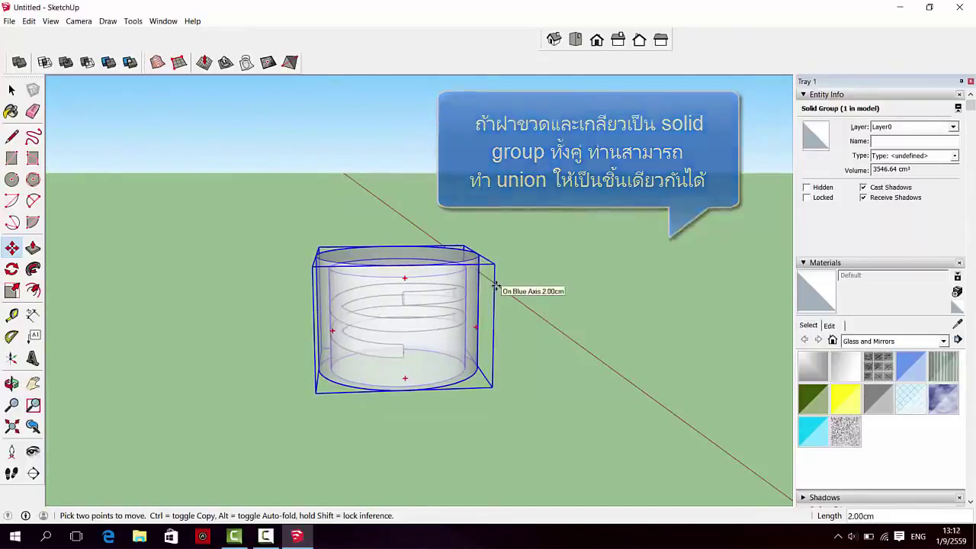
pyautogui.moveTo(520, 379)
pyautogui.mouseDown(button='middle')
pyautogui.moveTo(518, 313)
pyautogui.moveTo(529, 353)
pyautogui.mouseUp(button='middle')
pyautogui.press('m')
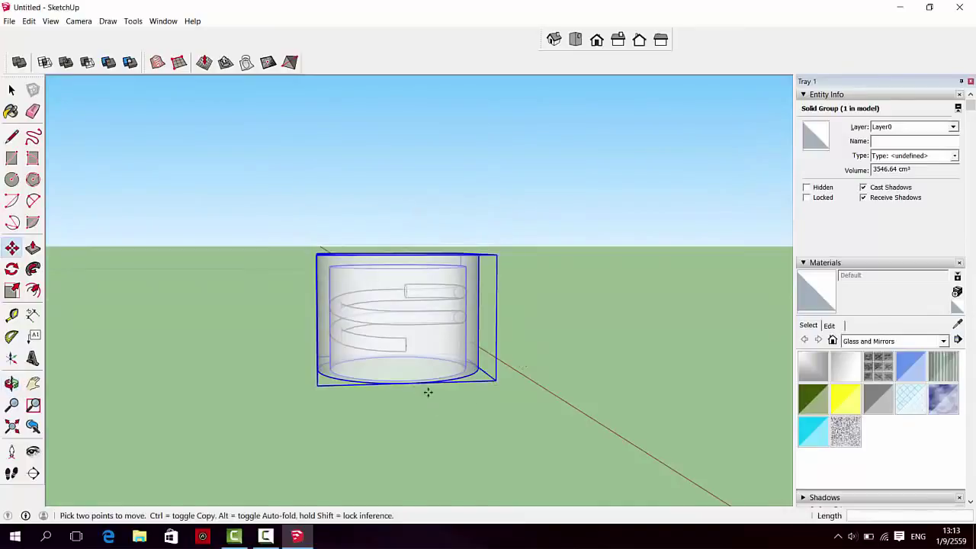
pyautogui.press('space')
pyautogui.click(283, 316)
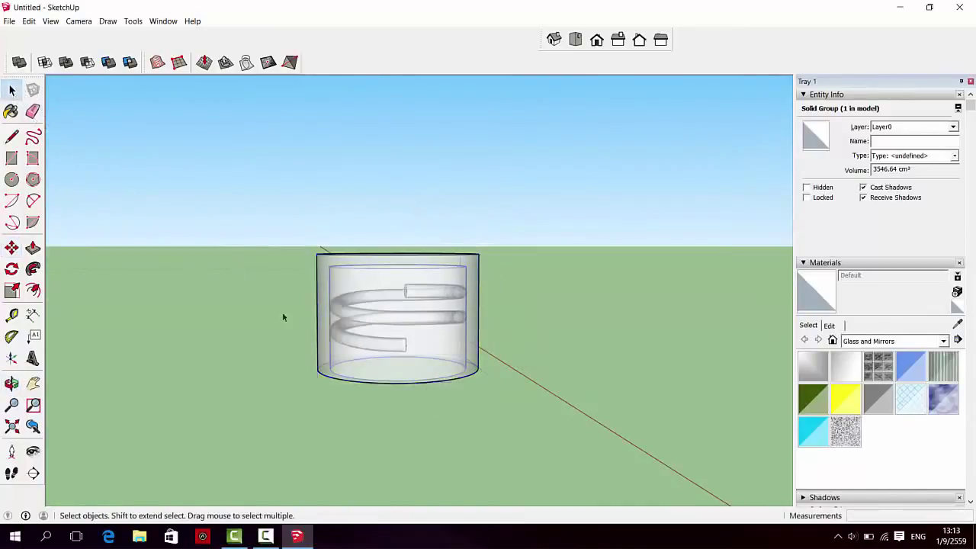
pyautogui.moveTo(480, 430)
pyautogui.mouseDown(button='middle')
pyautogui.moveTo(483, 216)
pyautogui.moveTo(477, 333)
pyautogui.moveTo(481, 228)
pyautogui.mouseUp(button='middle')
# - Turn off X-ray face style so faces are opaque again
pyautogui.click(51, 21)
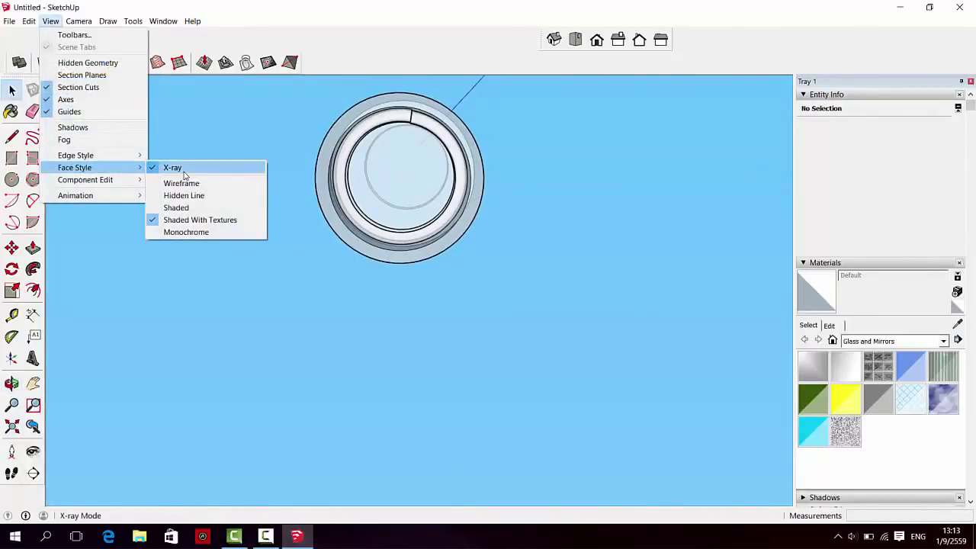
pyautogui.click(177, 169)
pyautogui.moveTo(466, 279)
pyautogui.mouseDown(button='middle')
pyautogui.moveTo(492, 249)
pyautogui.moveTo(493, 266)
pyautogui.moveTo(463, 237)
pyautogui.mouseUp(button='middle')
pyautogui.scroll(-2, 462, 236)
pyautogui.scroll(1, 442, 170)
pyautogui.scroll(2, 443, 179)
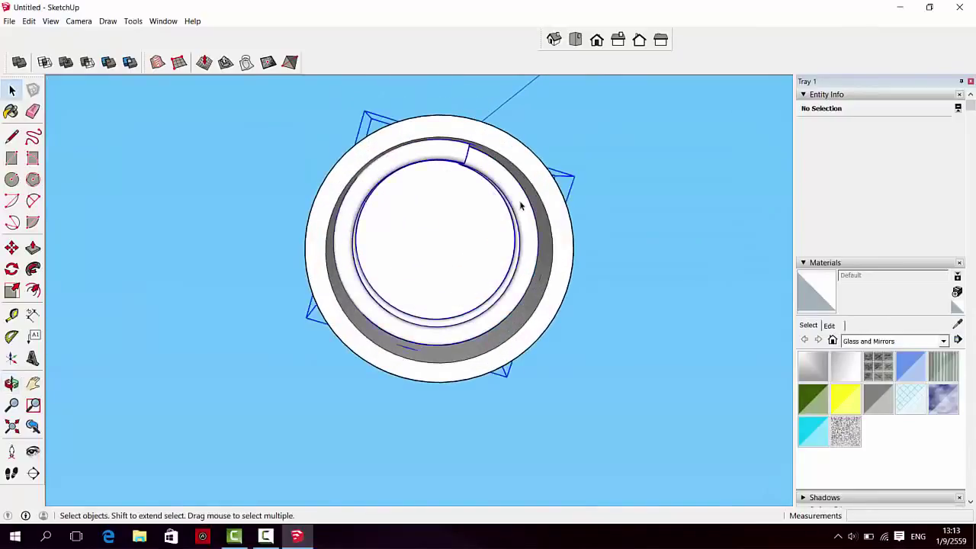
# - Scale the thread coil by 1.1 about its centre in the green and red directions
pyautogui.click(11, 290)
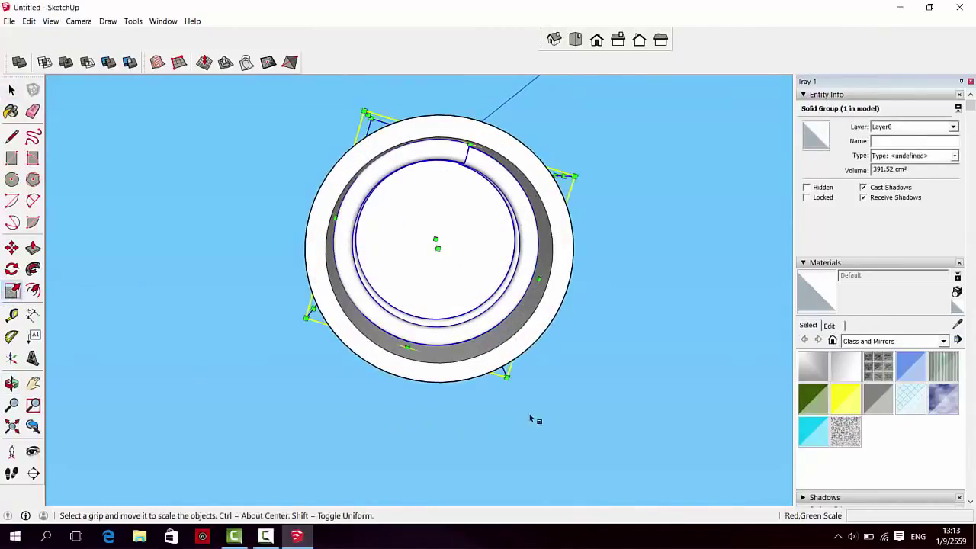
pyautogui.moveTo(577, 356); pyautogui.dragTo(571, 396, button='middle')
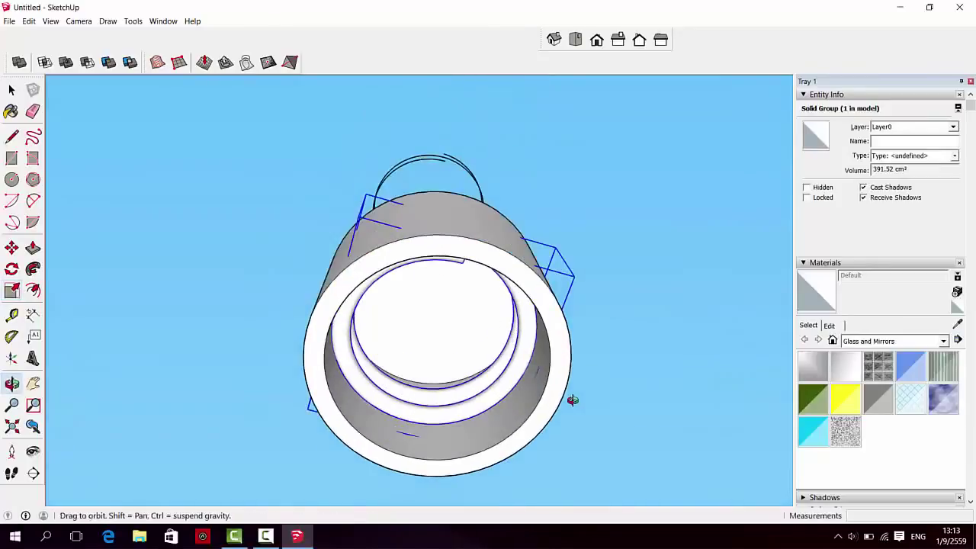
pyautogui.press('ctrl')
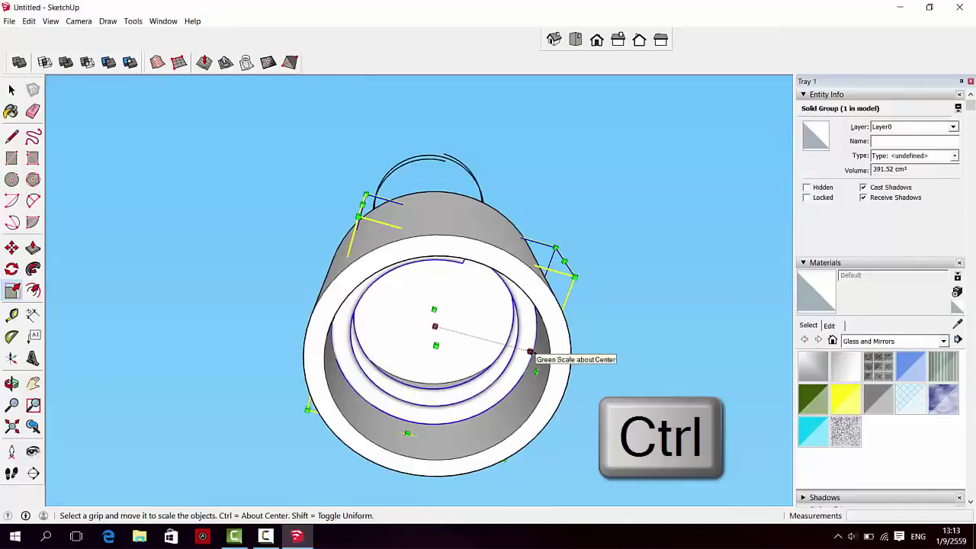
pyautogui.keyDown('ctrl'); pyautogui.click(532, 351); pyautogui.keyUp('ctrl')
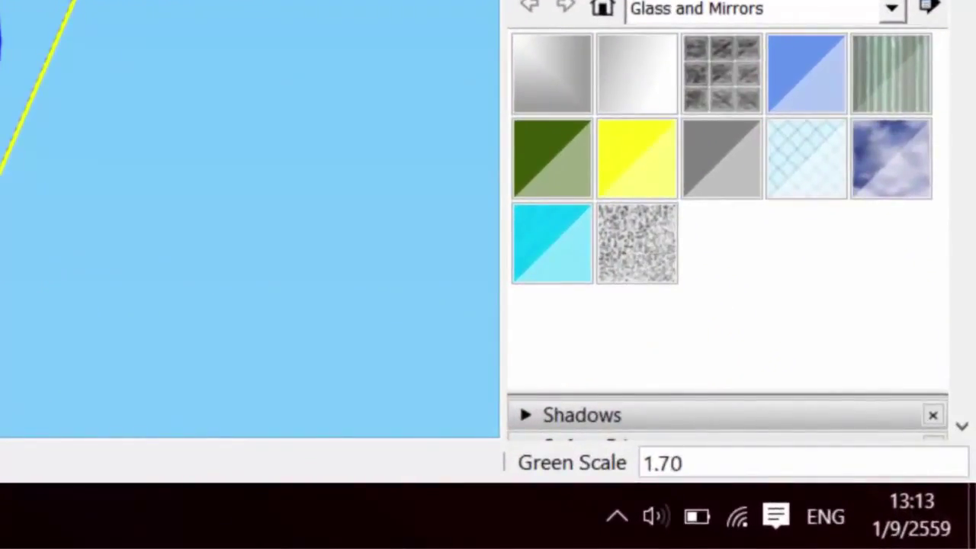
pyautogui.click(6, 115)
pyautogui.write('1.1')
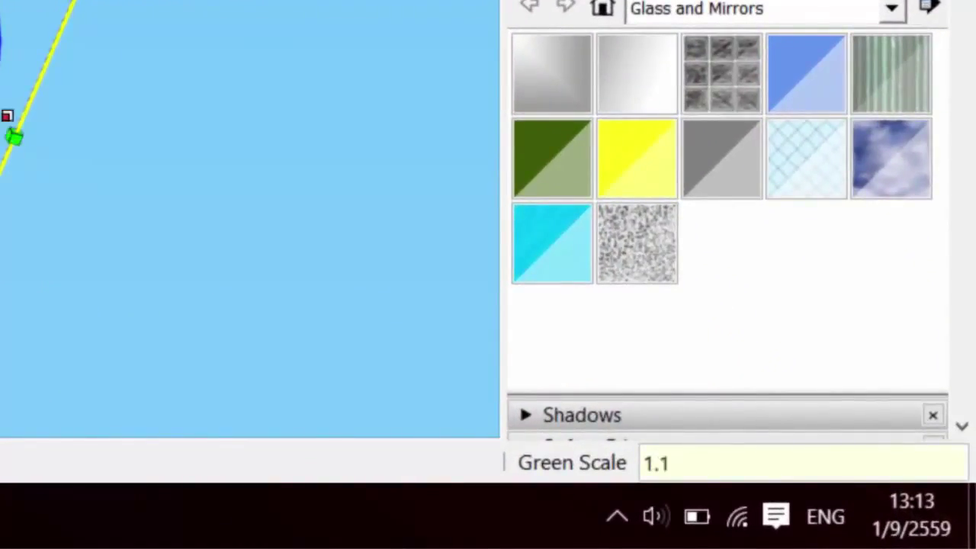
pyautogui.press('ctrl')
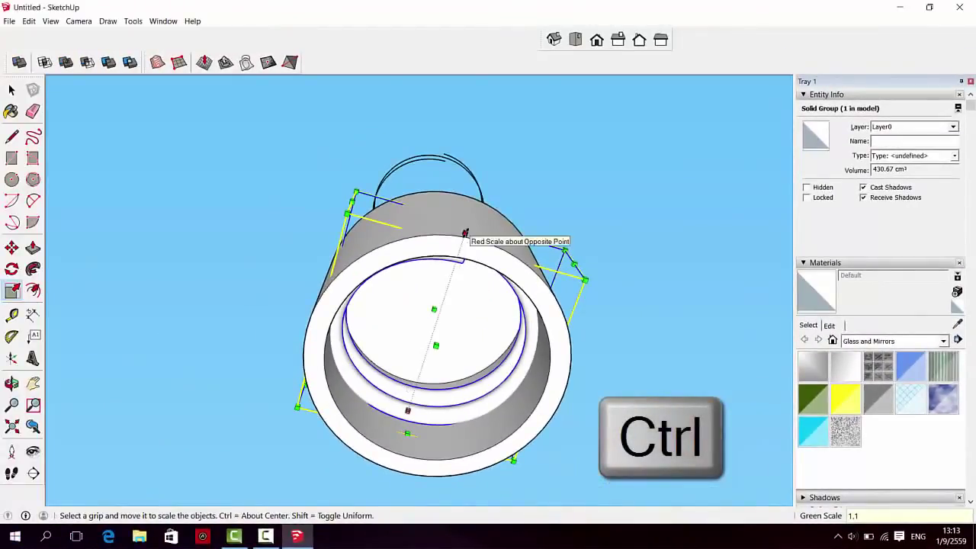
pyautogui.click(465, 233)
pyautogui.write('1.1')
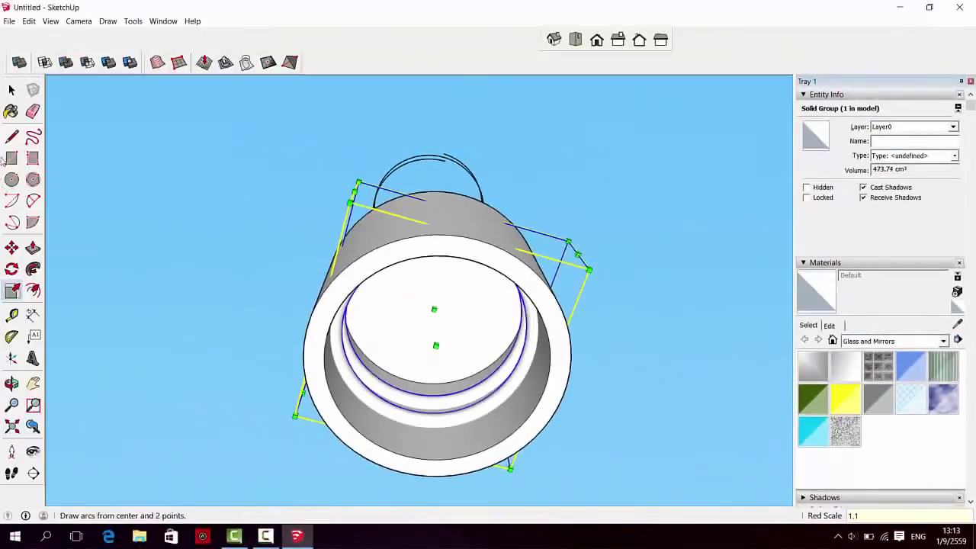
pyautogui.click(12, 90)
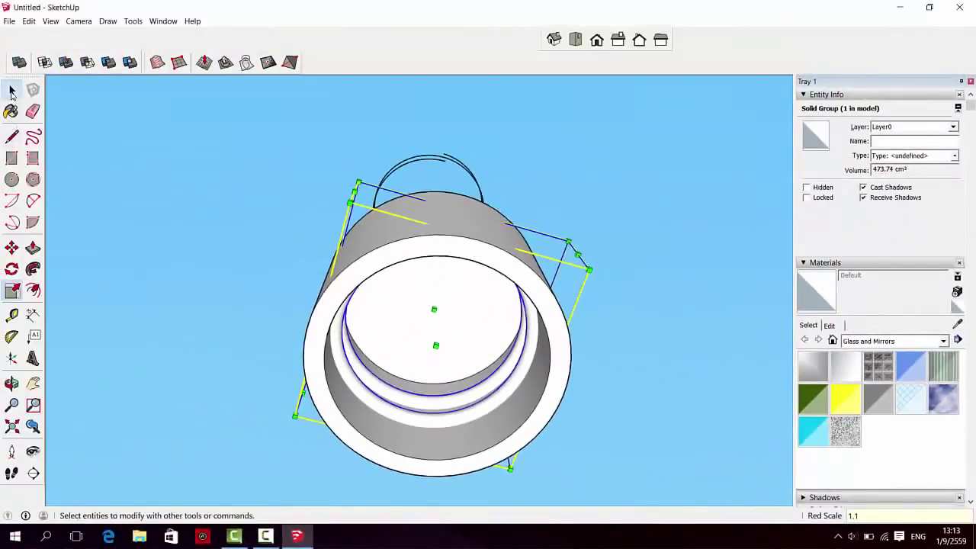
pyautogui.click(156, 286)
# - From a bottom view, hide the outer cap cylinder group
pyautogui.moveTo(586, 450)
pyautogui.mouseDown(button='middle')
pyautogui.moveTo(597, 342)
pyautogui.moveTo(577, 397)
pyautogui.mouseUp(button='middle')
pyautogui.moveTo(529, 279)
pyautogui.mouseDown(button='middle')
pyautogui.moveTo(528, 305)
pyautogui.moveTo(523, 272)
pyautogui.moveTo(483, 326)
pyautogui.moveTo(445, 351)
pyautogui.mouseUp(button='middle')
pyautogui.scroll(2, 454, 366)
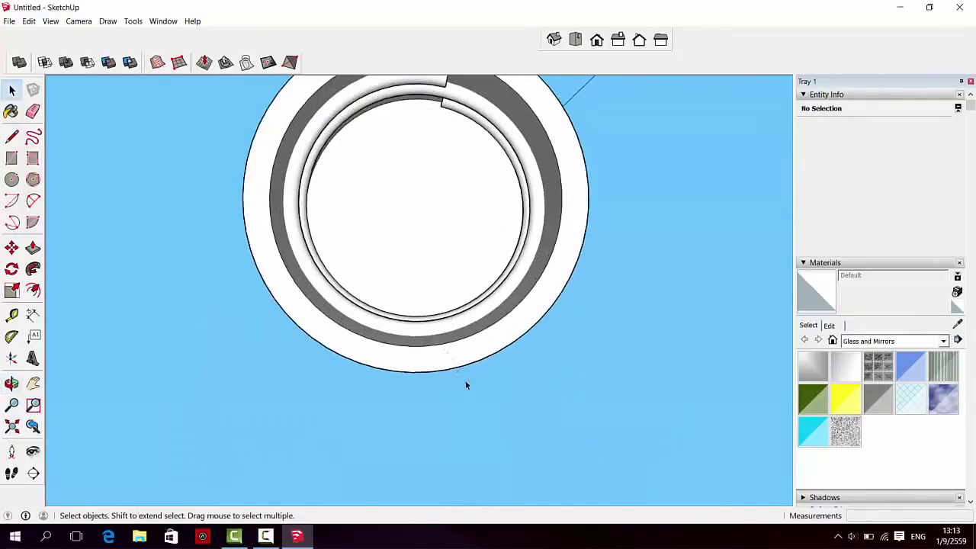
pyautogui.scroll(-2, 488, 381)
pyautogui.moveTo(503, 379); pyautogui.dragTo(501, 348, button='middle')
pyautogui.scroll(-2, 410, 312)
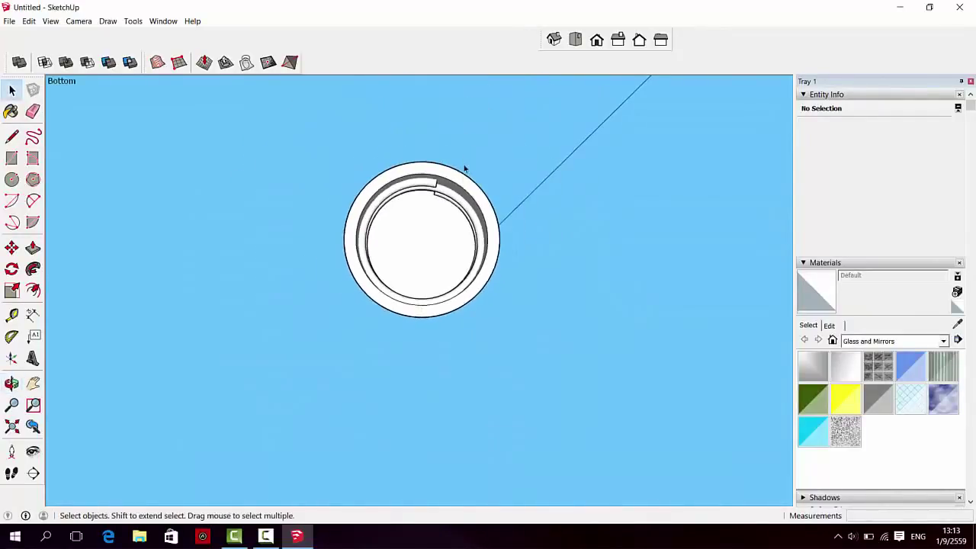
pyautogui.scroll(3, 462, 179)
pyautogui.click(468, 188)
pyautogui.rightClick(467, 189)
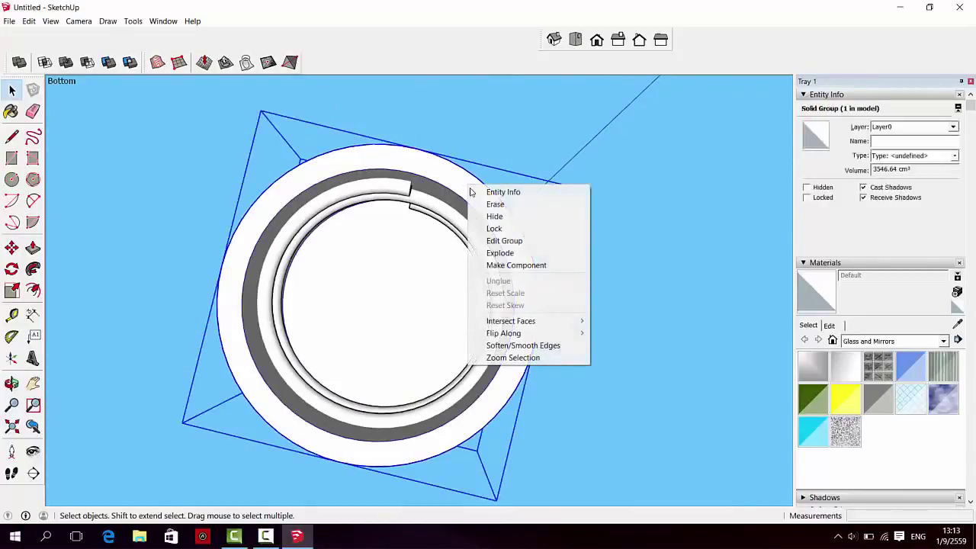
pyautogui.click(493, 216)
# - Clear the selection and zoom in on the enlarged thread coil from an angle
pyautogui.click(536, 327)
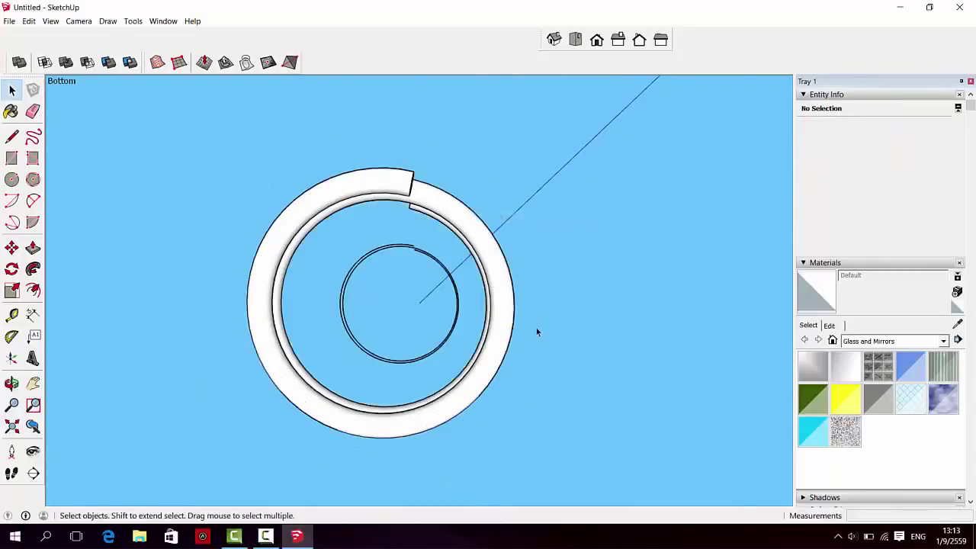
pyautogui.moveTo(536, 327)
pyautogui.mouseDown(button='middle')
pyautogui.moveTo(343, 304)
pyautogui.moveTo(399, 288)
pyautogui.mouseUp(button='middle')
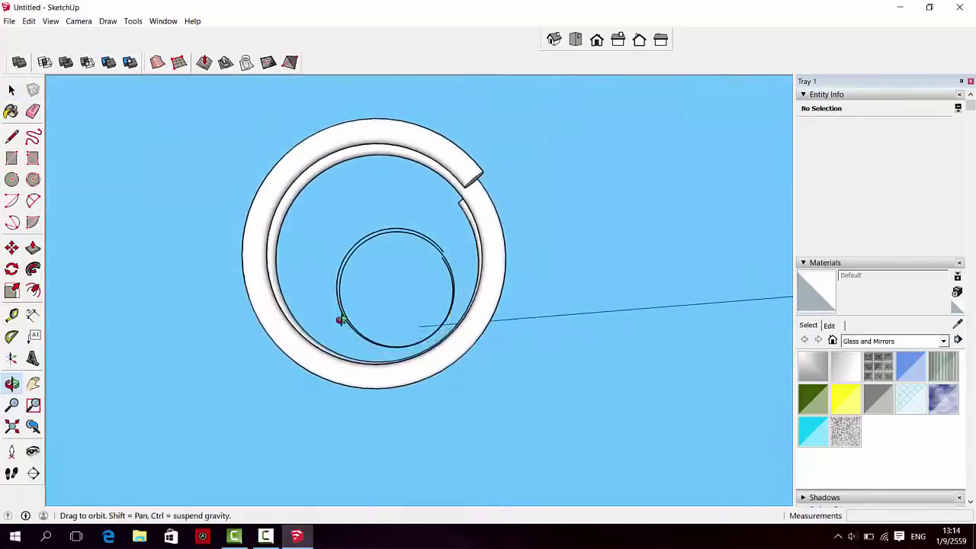
pyautogui.scroll(2, 460, 206)
pyautogui.scroll(2, 463, 203)
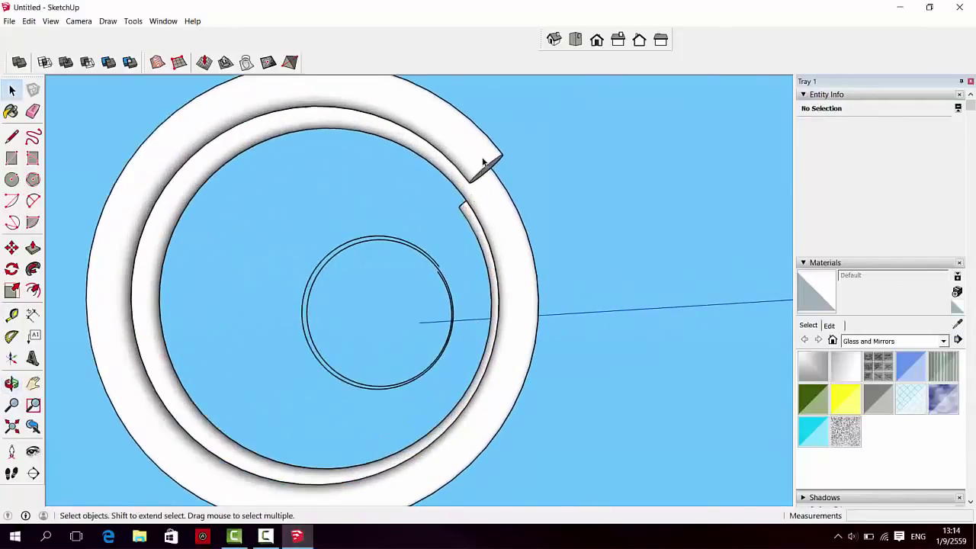
# - Push/Pull one end face of the thread coil out by 2 cm
pyautogui.click(481, 177)
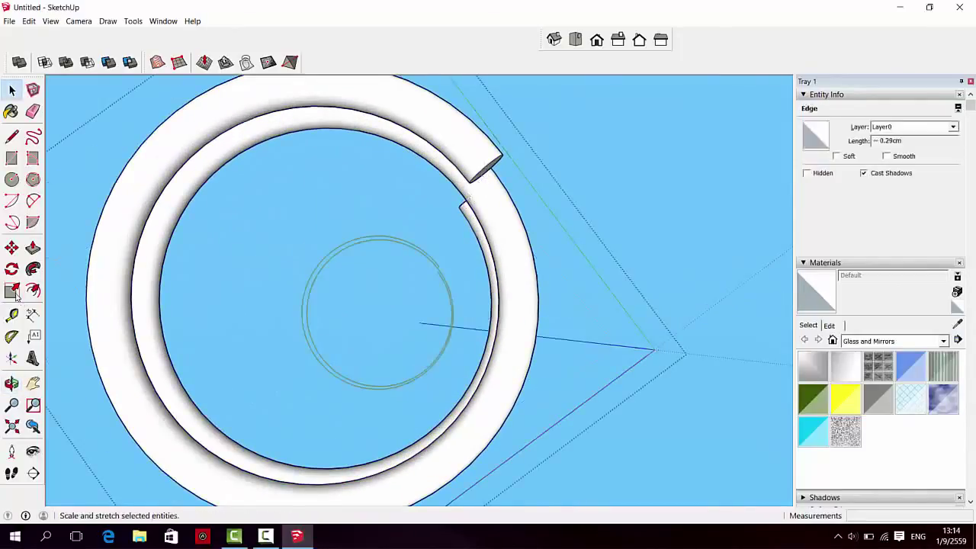
pyautogui.click(33, 248)
pyautogui.moveTo(479, 383); pyautogui.dragTo(446, 312, button='middle')
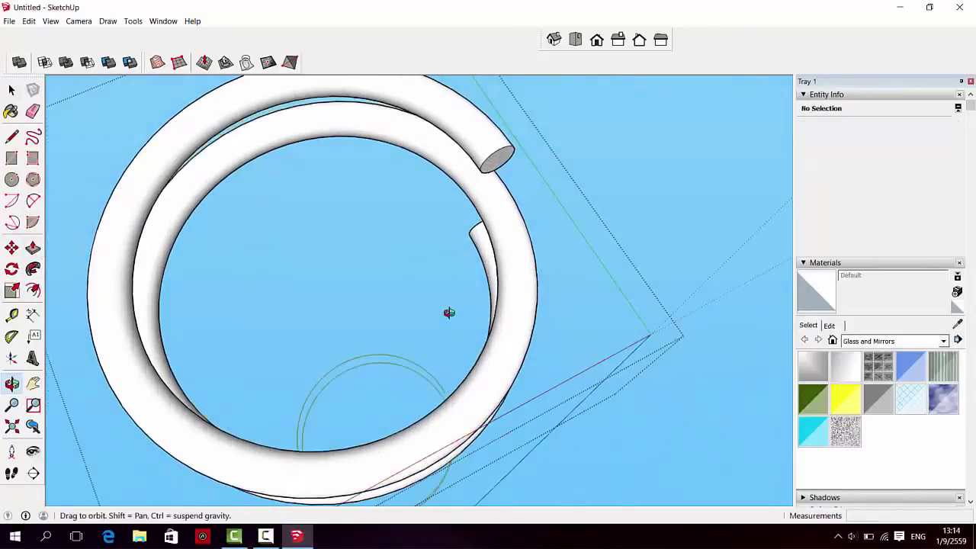
pyautogui.click(499, 162)
pyautogui.write('2')
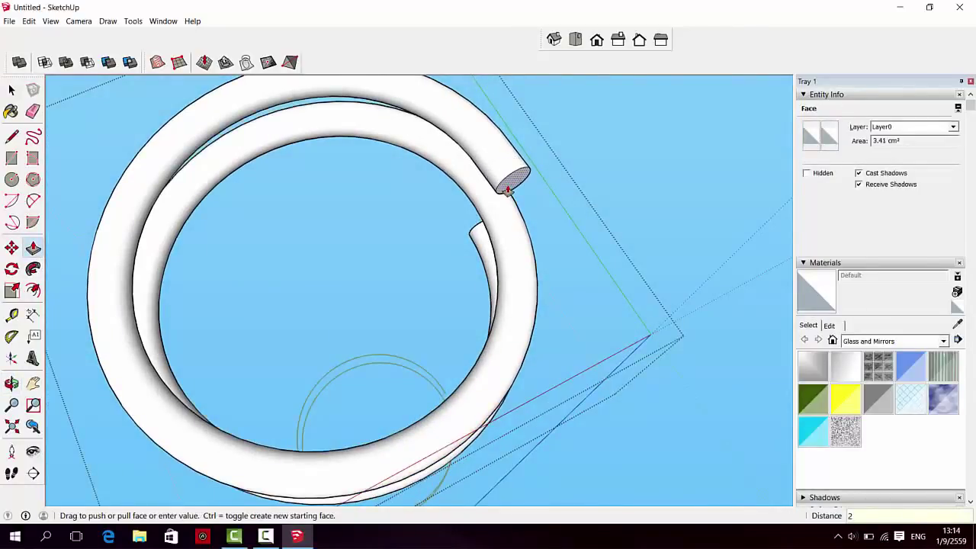
pyautogui.press('Return')
# - Scale that end face down to about 0.12 so the coil end tapers to a point
pyautogui.press('s')
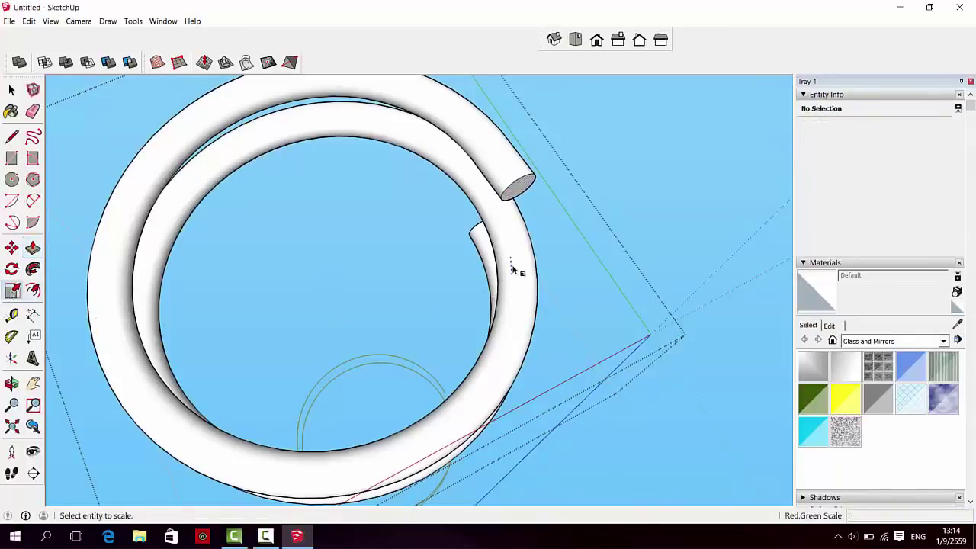
pyautogui.click(515, 198)
pyautogui.scroll(2, 515, 197)
pyautogui.scroll(2, 500, 199)
pyautogui.scroll(1, 497, 207)
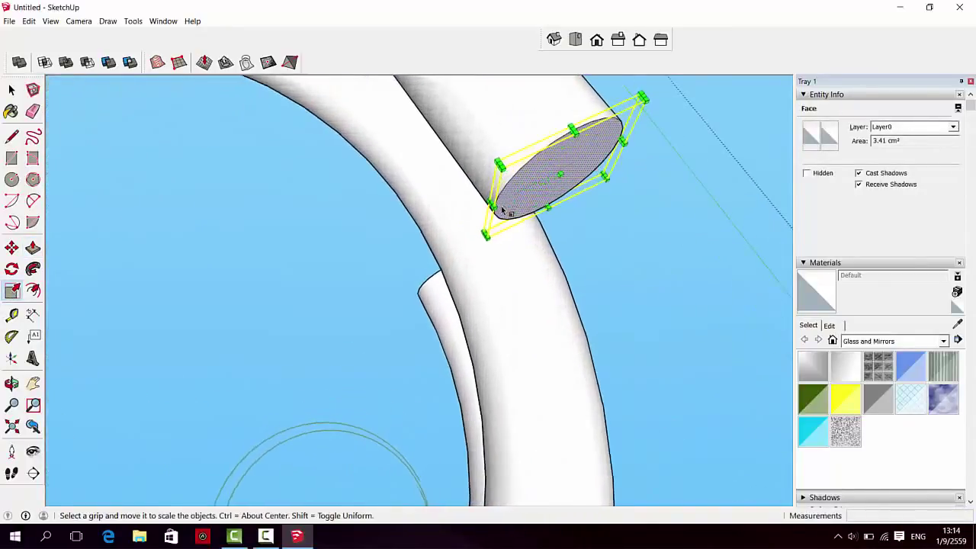
pyautogui.scroll(1, 497, 208)
pyautogui.scroll(1, 497, 207)
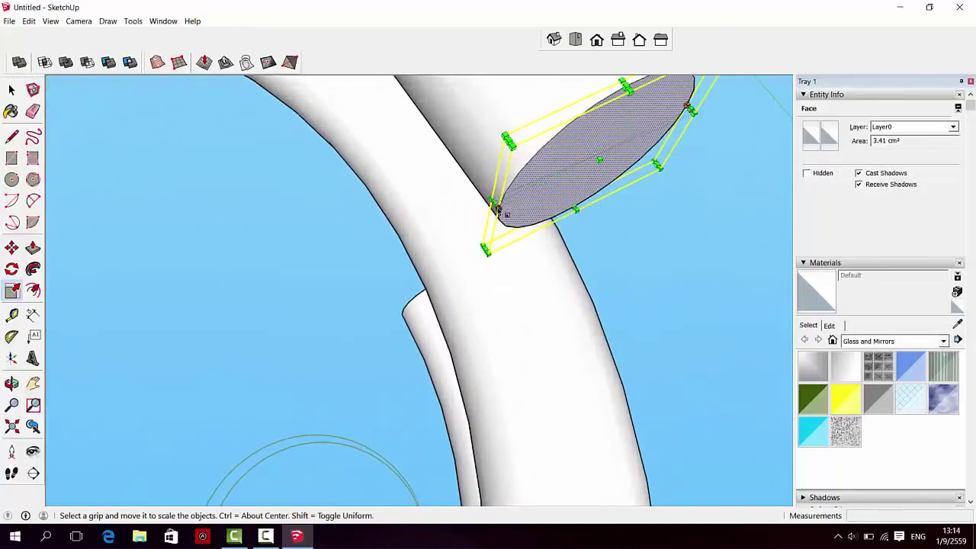
pyautogui.click(496, 206)
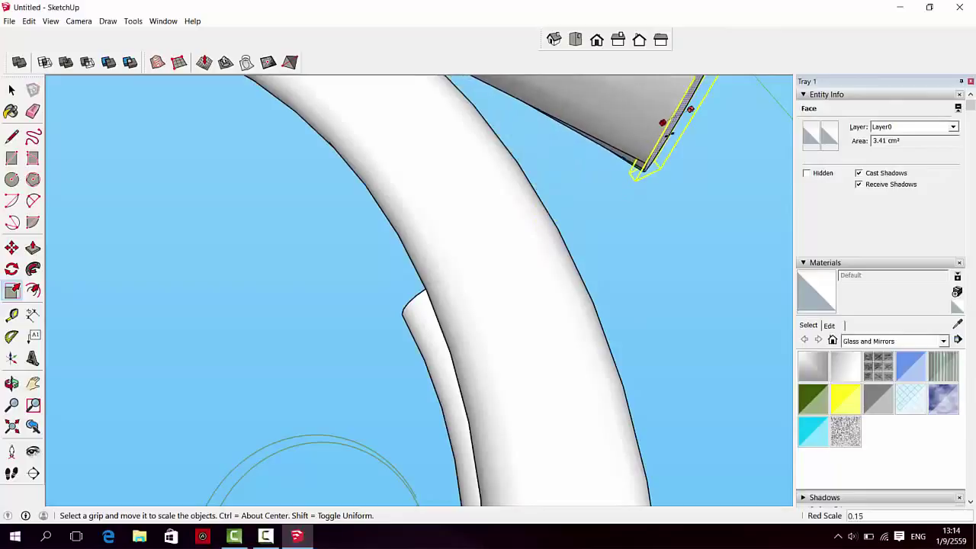
pyautogui.click(525, 326)
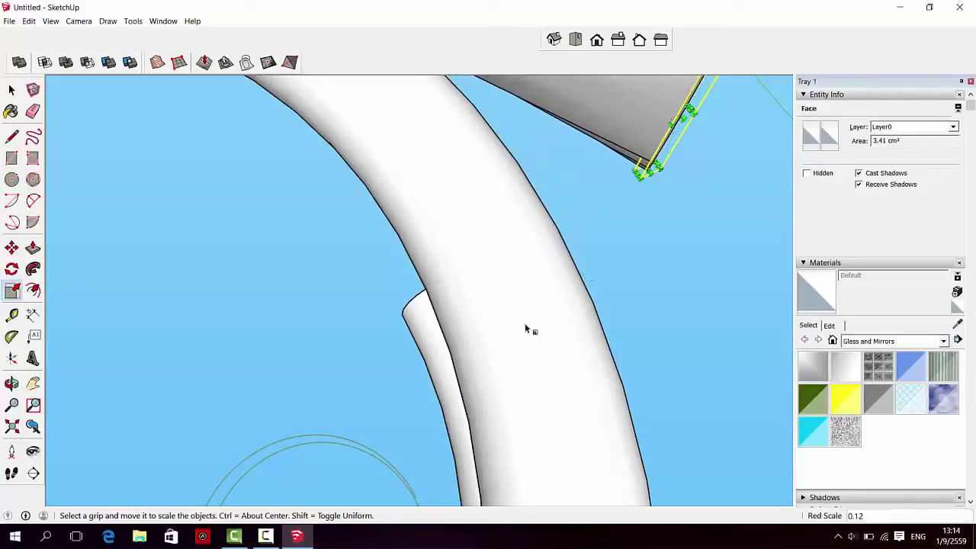
pyautogui.moveTo(526, 327)
pyautogui.mouseDown(button='middle')
pyautogui.moveTo(485, 352)
pyautogui.moveTo(494, 358)
pyautogui.mouseUp(button='middle')
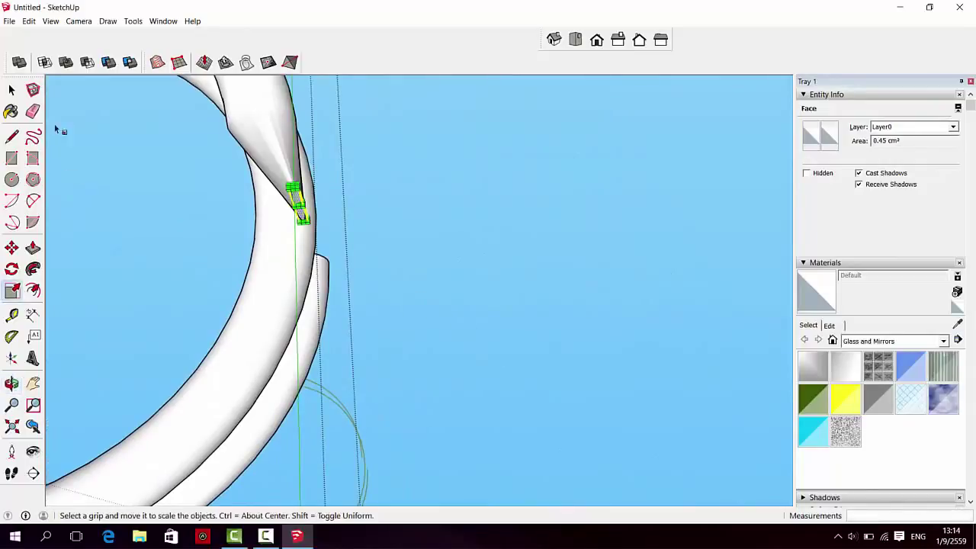
pyautogui.press('space')
pyautogui.scroll(-2, 326, 390)
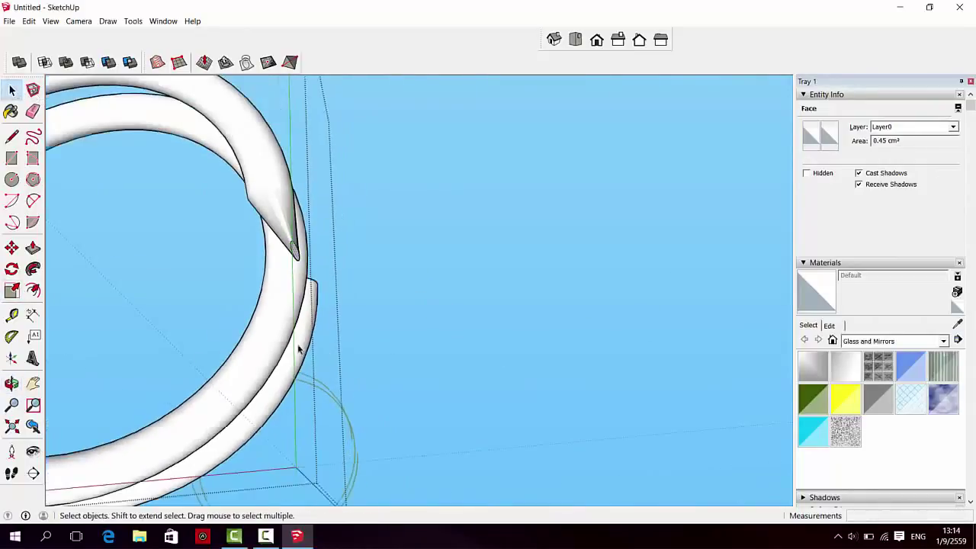
pyautogui.scroll(-4, 298, 344)
pyautogui.moveTo(255, 375)
pyautogui.mouseDown(button='middle')
pyautogui.moveTo(434, 335)
pyautogui.moveTo(379, 392)
pyautogui.moveTo(566, 353)
pyautogui.moveTo(642, 322)
pyautogui.mouseUp(button='middle')
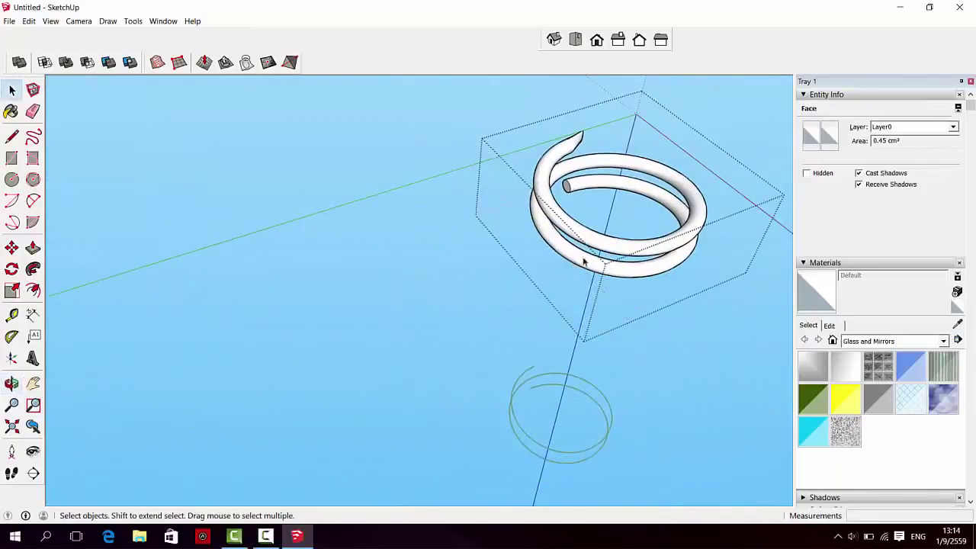
# - Push/Pull the coil's other round end face out by 2 cm
pyautogui.moveTo(584, 256)
pyautogui.mouseDown(button='middle')
pyautogui.moveTo(685, 215)
pyautogui.moveTo(693, 183)
pyautogui.moveTo(612, 100)
pyautogui.mouseUp(button='middle')
pyautogui.scroll(3, 603, 109)
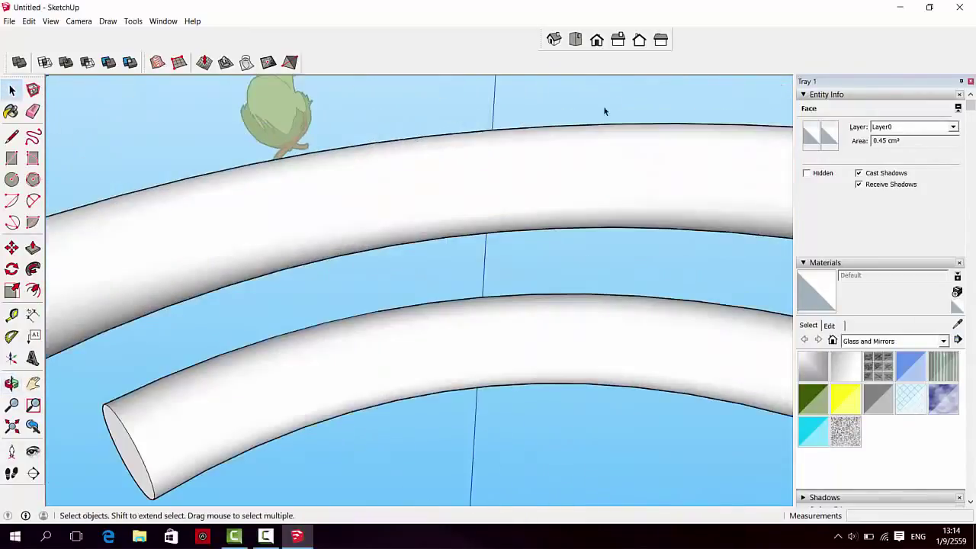
pyautogui.scroll(-3, 515, 265)
pyautogui.moveTo(515, 265); pyautogui.dragTo(633, 203, button='middle')
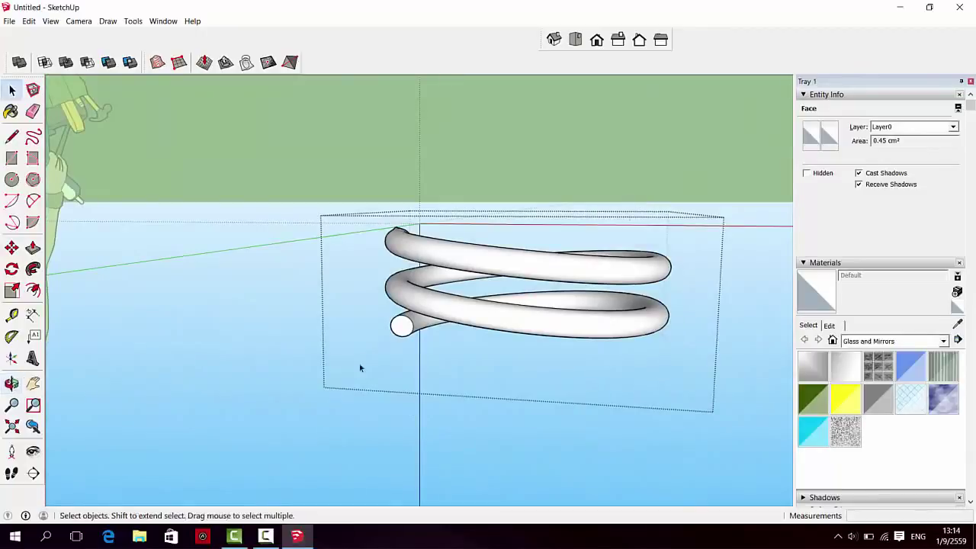
pyautogui.scroll(3, 401, 337)
pyautogui.moveTo(400, 335)
pyautogui.mouseDown(button='middle')
pyautogui.moveTo(512, 355)
pyautogui.moveTo(484, 359)
pyautogui.moveTo(496, 355)
pyautogui.mouseUp(button='middle')
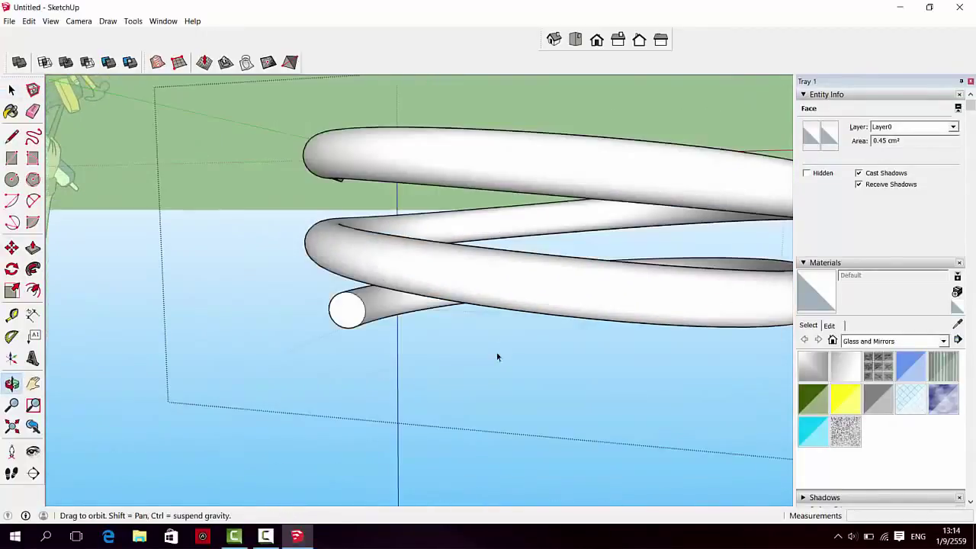
pyautogui.click(36, 250)
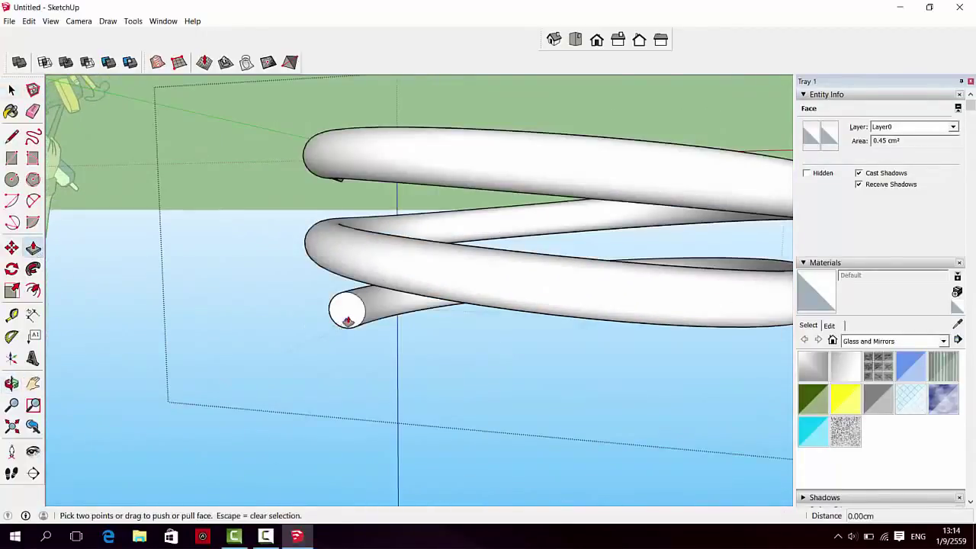
pyautogui.press('space')
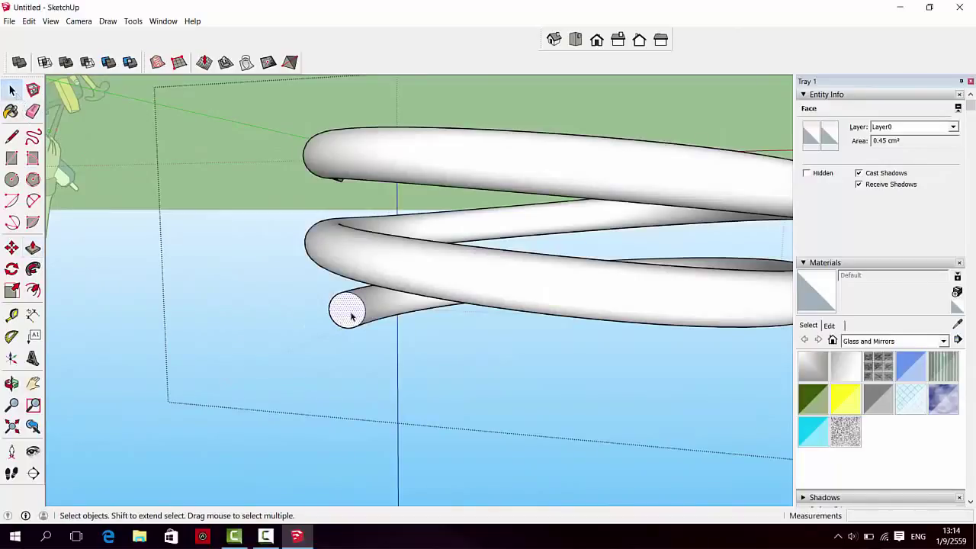
pyautogui.click(34, 250)
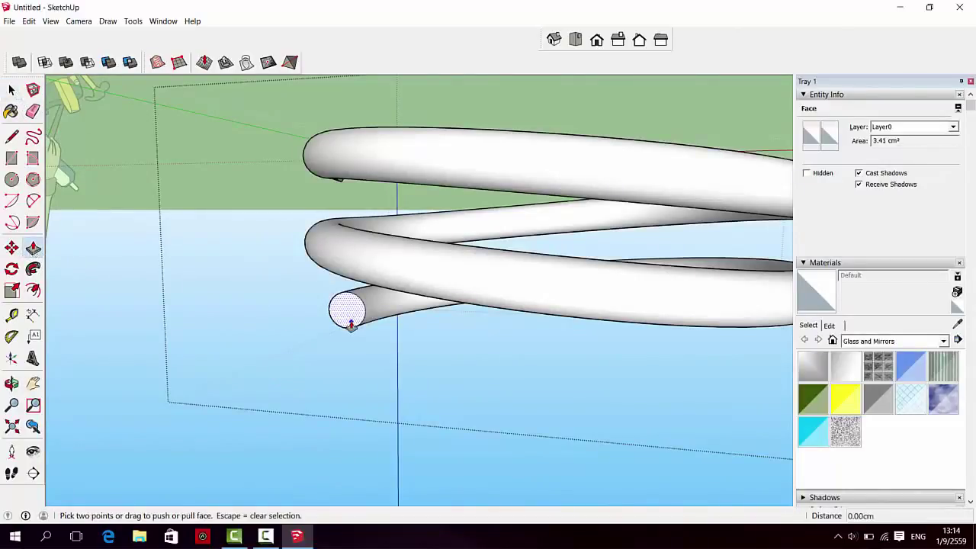
pyautogui.moveTo(351, 324); pyautogui.dragTo(326, 338)
pyautogui.write('2')
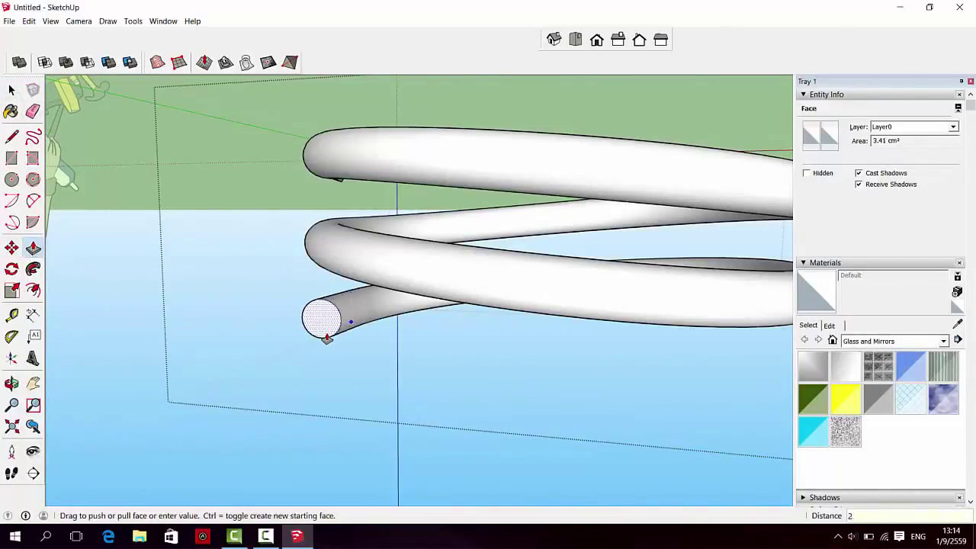
pyautogui.press('Return')
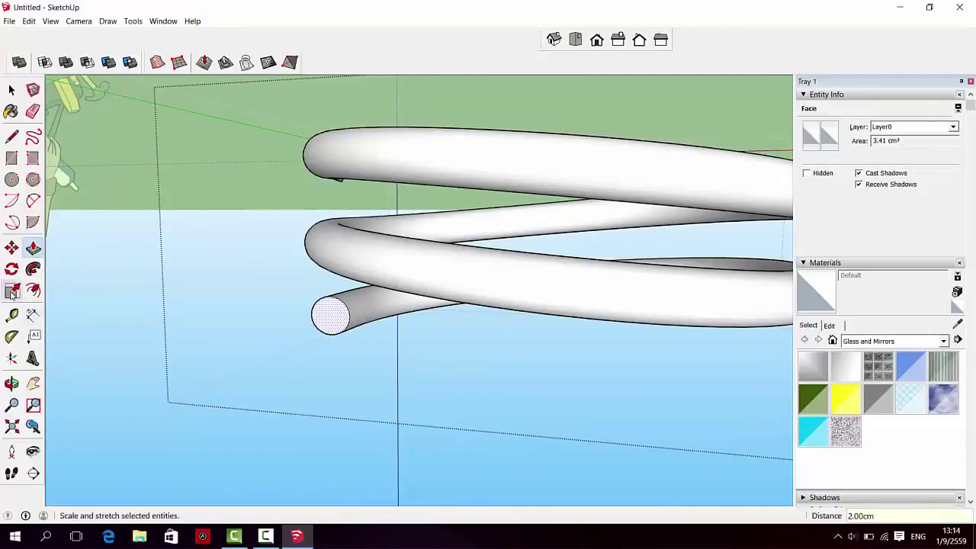
# - Squash that end face horizontally to 0.11 so the second end tapers too
pyautogui.click(12, 292)
pyautogui.scroll(2, 327, 314)
pyautogui.scroll(2, 320, 311)
pyautogui.moveTo(320, 311)
pyautogui.mouseDown(button='middle')
pyautogui.moveTo(341, 324)
pyautogui.moveTo(367, 381)
pyautogui.mouseUp(button='middle')
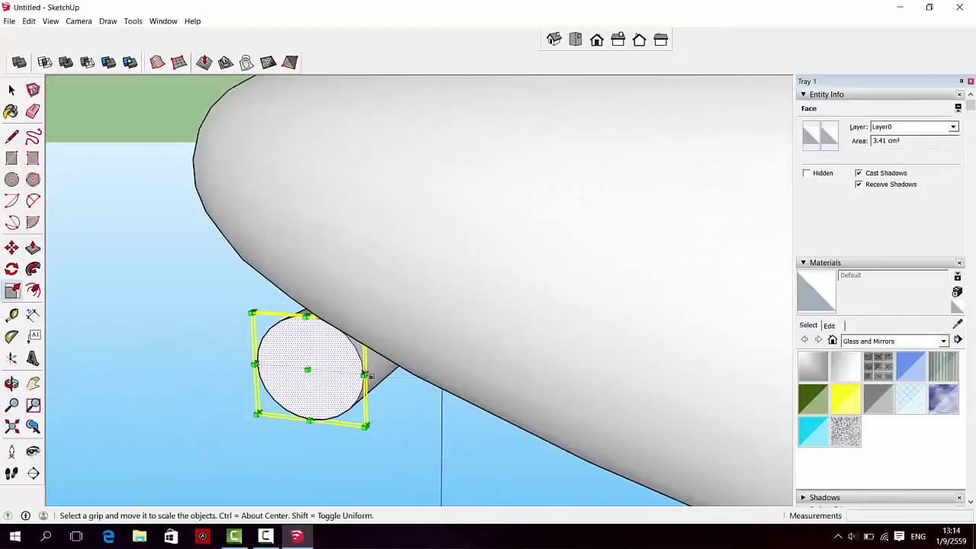
pyautogui.scroll(2, 368, 379)
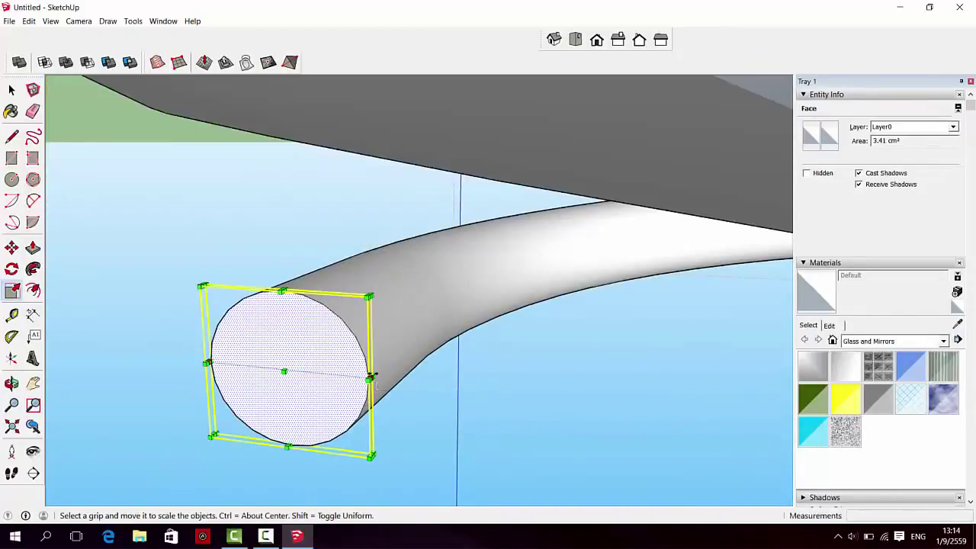
pyautogui.moveTo(370, 377); pyautogui.dragTo(224, 363)
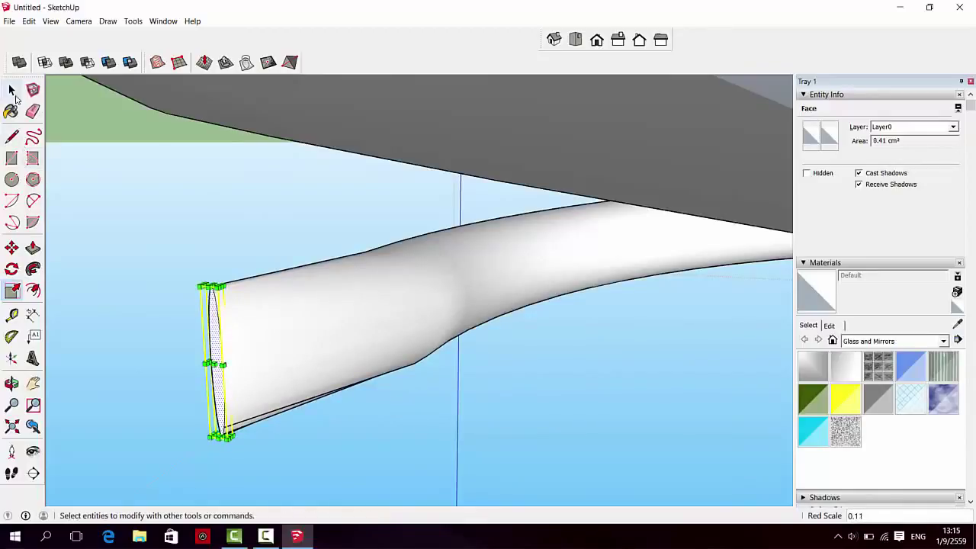
pyautogui.click(12, 89)
pyautogui.scroll(-2, 367, 331)
pyautogui.scroll(-3, 367, 330)
pyautogui.scroll(-2, 151, 272)
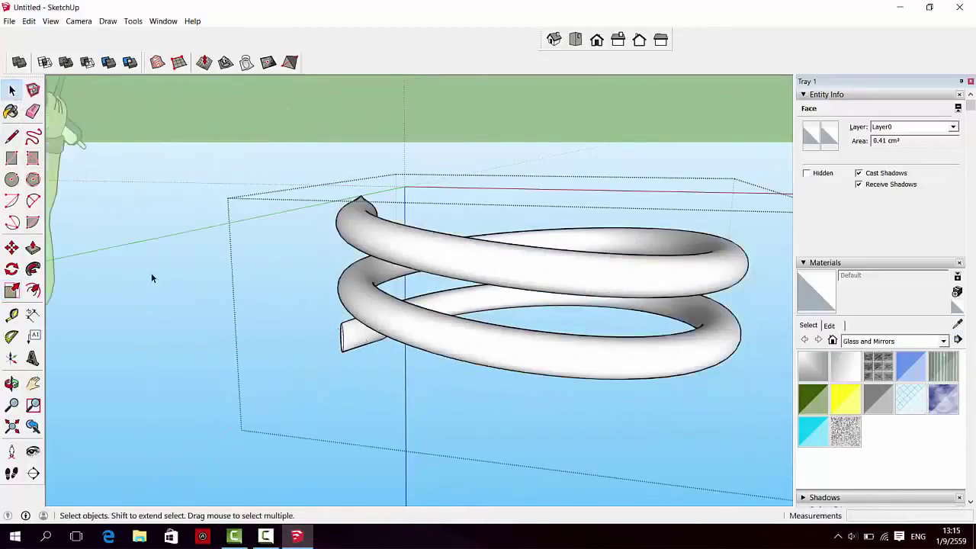
pyautogui.click(50, 21)
pyautogui.moveTo(28, 22)
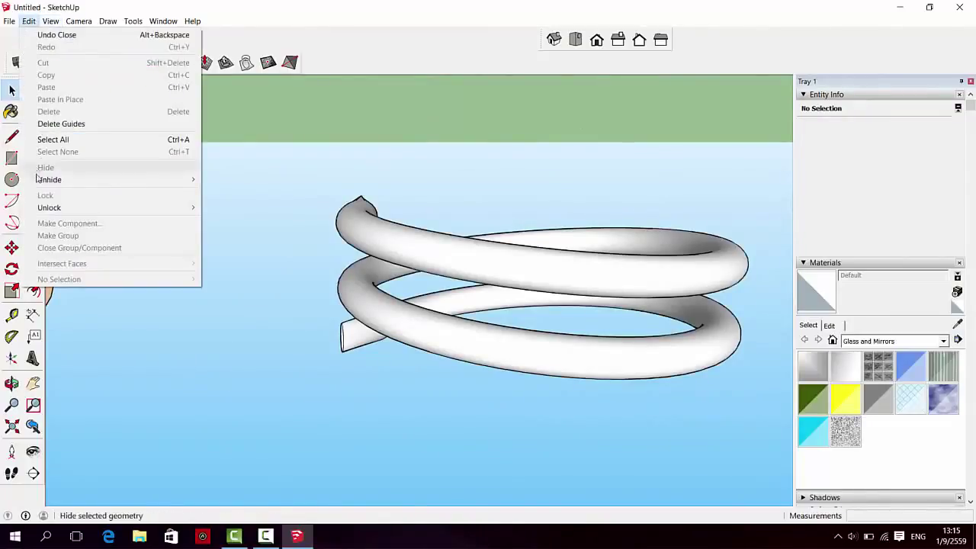
pyautogui.moveTo(49, 179)
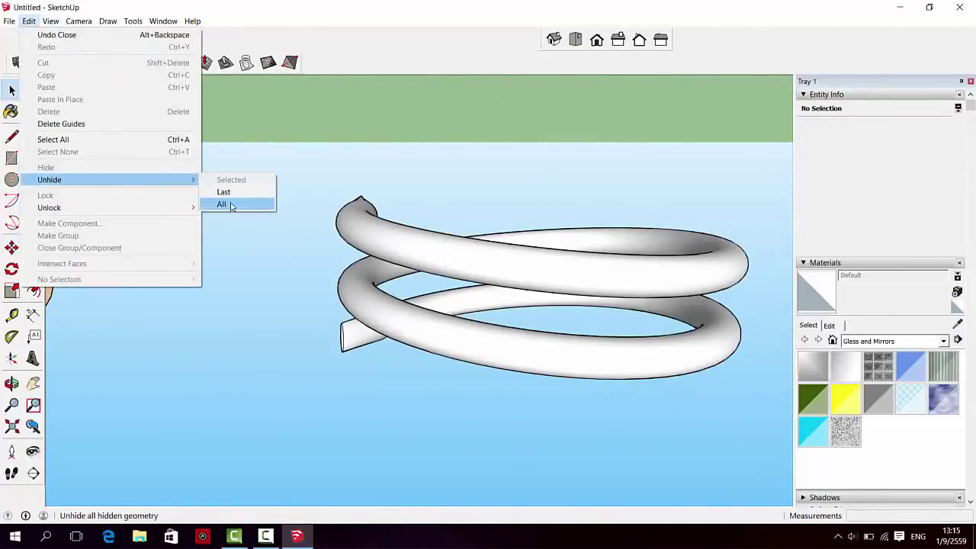
# - Unhide all hidden geometry so the bottle and cap reappear in the scene
pyautogui.click(231, 206)
pyautogui.scroll(-2, 412, 324)
pyautogui.scroll(-1, 436, 343)
pyautogui.scroll(-1, 456, 370)
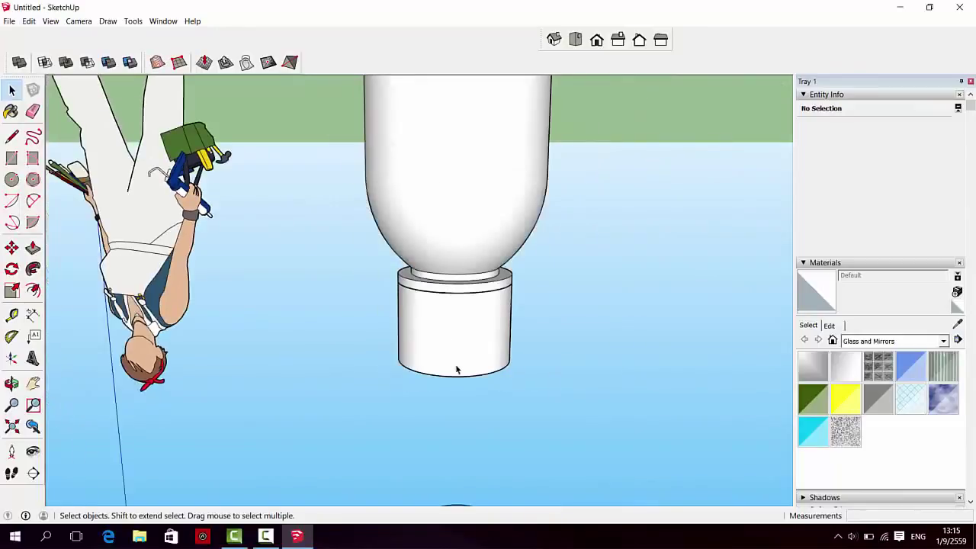
pyautogui.moveTo(457, 369)
pyautogui.mouseDown(button='middle')
pyautogui.moveTo(472, 389)
pyautogui.moveTo(449, 279)
pyautogui.mouseUp(button='middle')
pyautogui.moveTo(484, 429); pyautogui.dragTo(511, 451, button='middle')
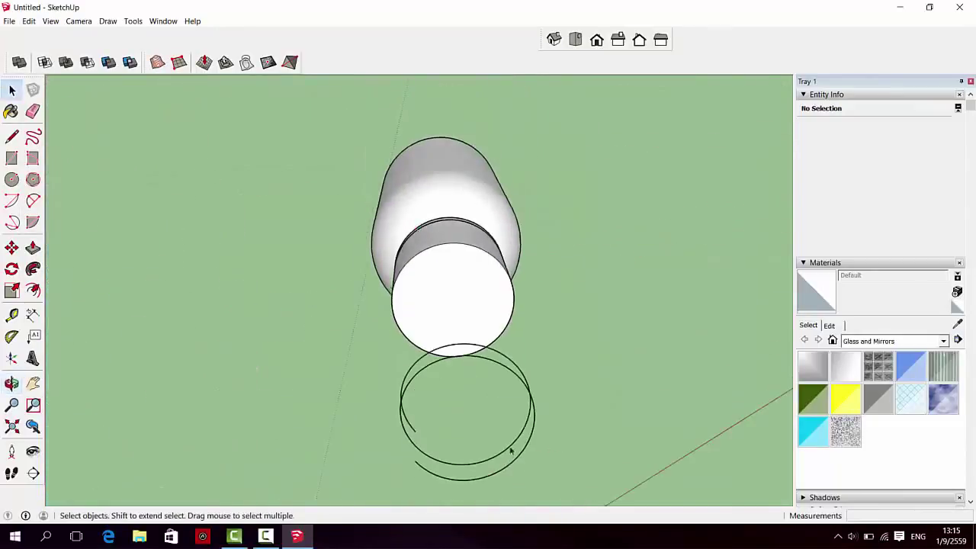
pyautogui.moveTo(547, 484); pyautogui.dragTo(515, 448, button='middle')
pyautogui.moveTo(452, 263)
pyautogui.mouseDown(button='middle')
pyautogui.moveTo(468, 381)
pyautogui.moveTo(562, 289)
pyautogui.moveTo(469, 478)
pyautogui.moveTo(602, 361)
pyautogui.moveTo(437, 454)
pyautogui.moveTo(499, 393)
pyautogui.moveTo(429, 375)
pyautogui.mouseUp(button='middle')
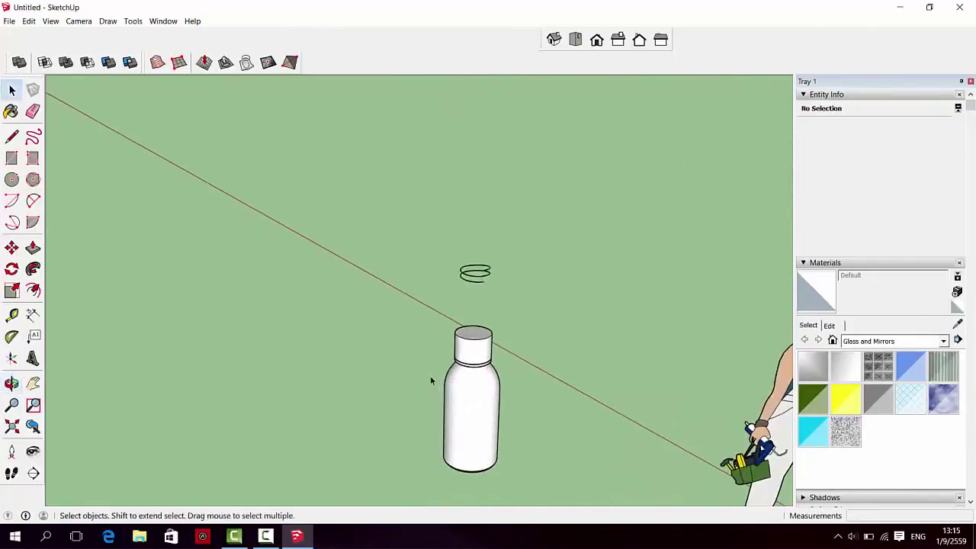
# - Delete the leftover helix curves floating above the bottle
pyautogui.scroll(2, 430, 375)
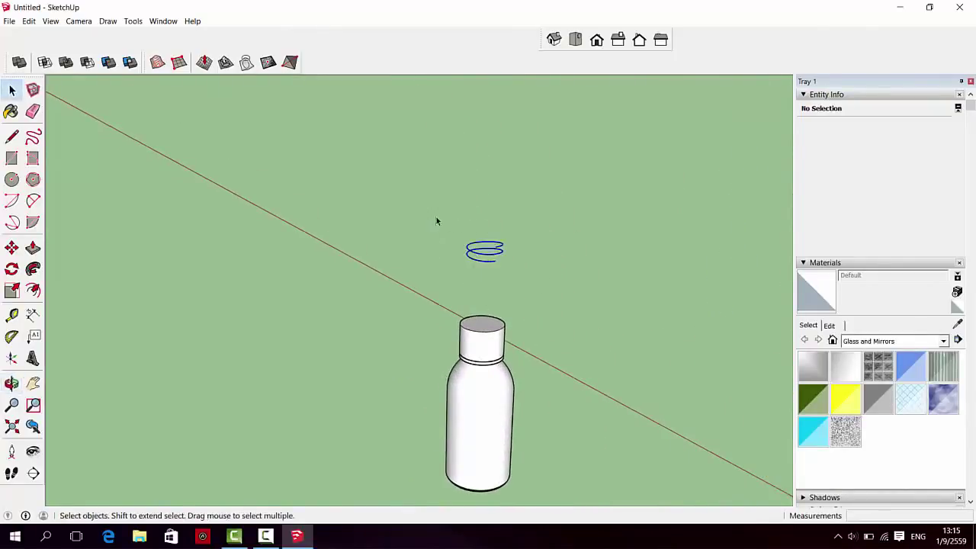
pyautogui.press('Delete')
pyautogui.scroll(-2, 372, 277)
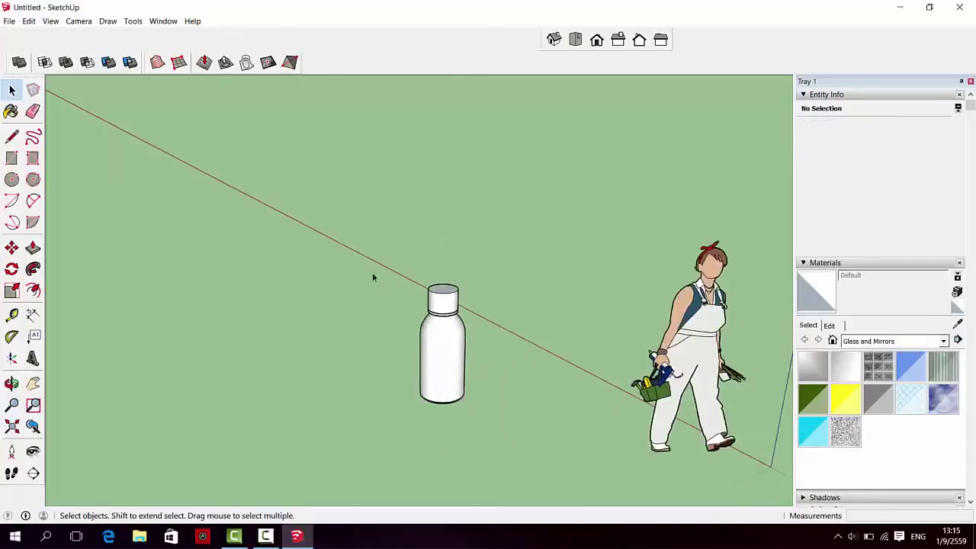
pyautogui.scroll(2, 431, 332)
pyautogui.scroll(2, 431, 333)
pyautogui.scroll(1, 432, 332)
pyautogui.moveTo(447, 349)
pyautogui.mouseDown(button='middle')
pyautogui.moveTo(428, 250)
pyautogui.moveTo(416, 302)
pyautogui.mouseUp(button='middle')
pyautogui.scroll(2, 440, 221)
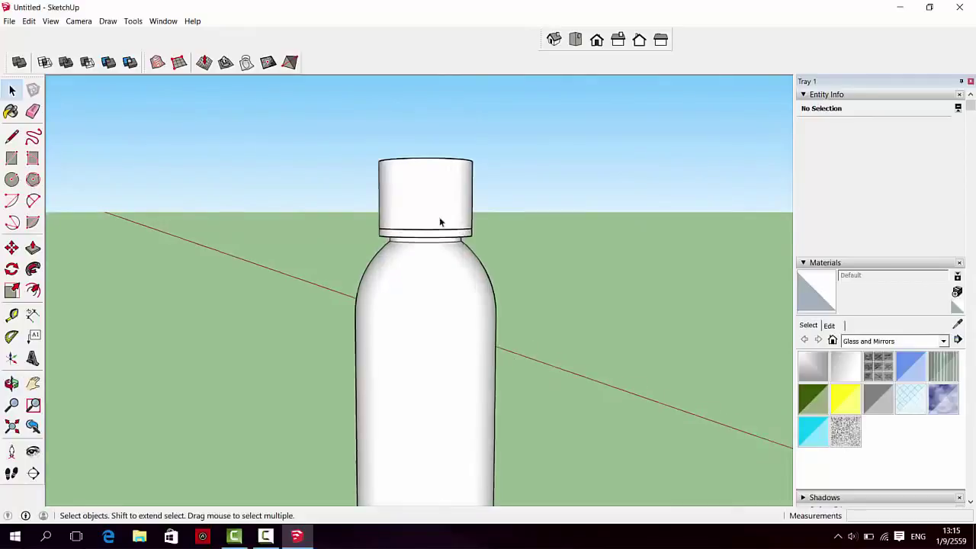
pyautogui.scroll(2, 429, 227)
pyautogui.scroll(1, 429, 227)
pyautogui.moveTo(444, 283)
pyautogui.mouseDown(button='middle')
pyautogui.moveTo(436, 256)
pyautogui.moveTo(435, 311)
pyautogui.mouseUp(button='middle')
pyautogui.scroll(2, 437, 239)
pyautogui.scroll(1, 438, 234)
pyautogui.scroll(-2, 437, 236)
pyautogui.scroll(-2, 434, 272)
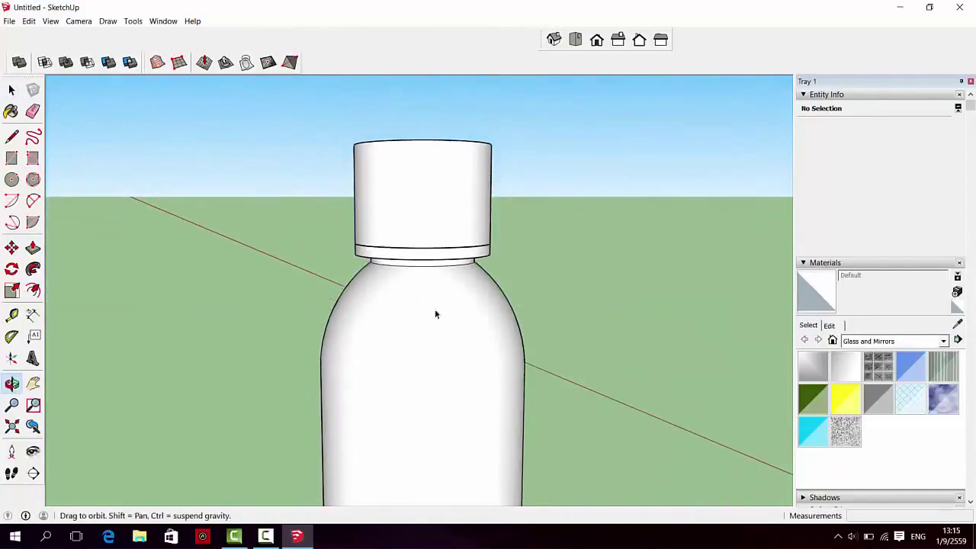
pyautogui.click(50, 21)
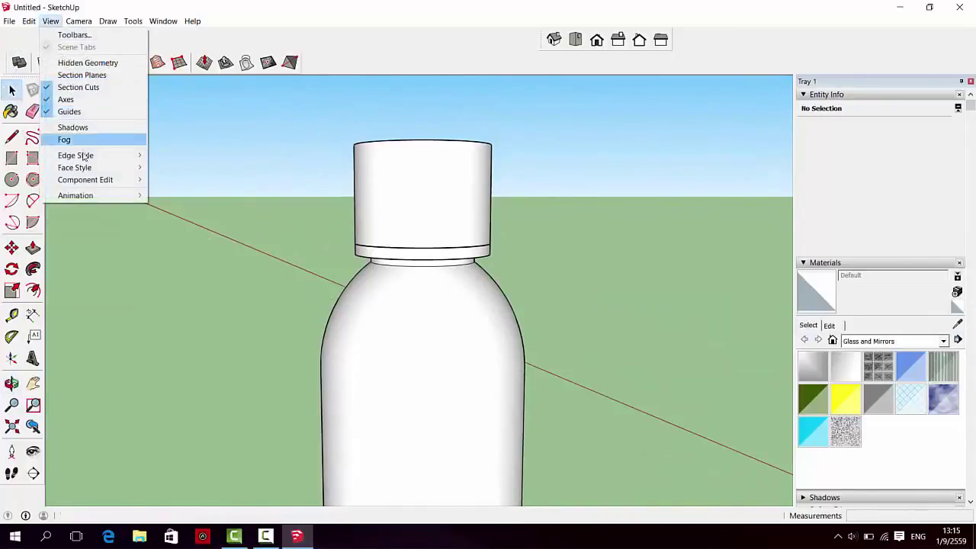
pyautogui.moveTo(74, 167)
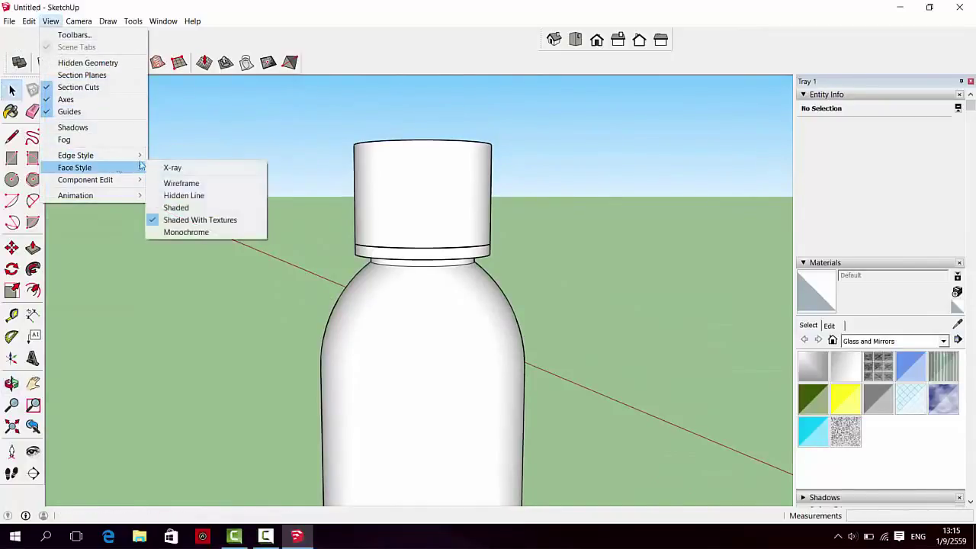
# - Switch the face style to X-ray to reveal the threads inside the cap
pyautogui.click(169, 168)
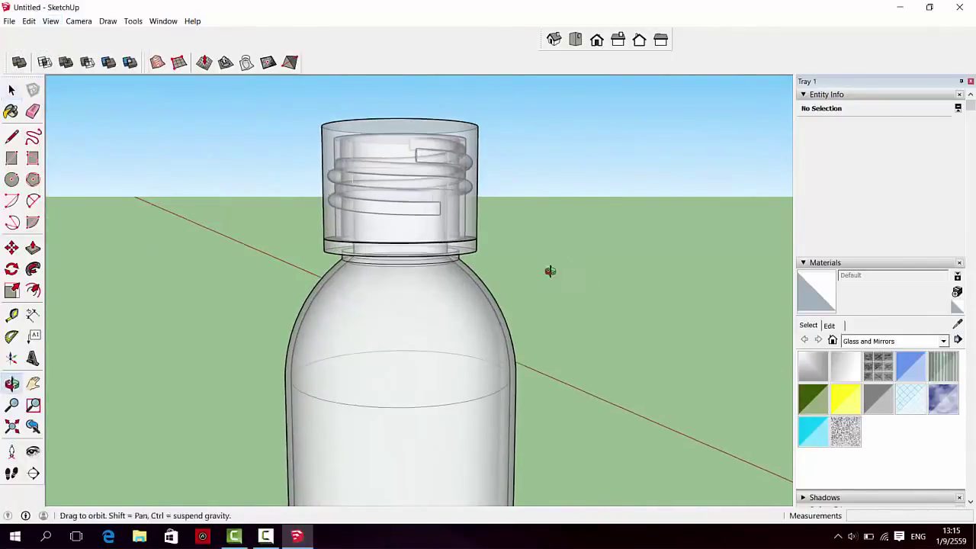
pyautogui.moveTo(549, 272)
pyautogui.mouseDown(button='middle')
pyautogui.moveTo(522, 300)
pyautogui.moveTo(518, 241)
pyautogui.moveTo(506, 340)
pyautogui.moveTo(451, 276)
pyautogui.mouseUp(button='middle')
pyautogui.scroll(-3, 451, 276)
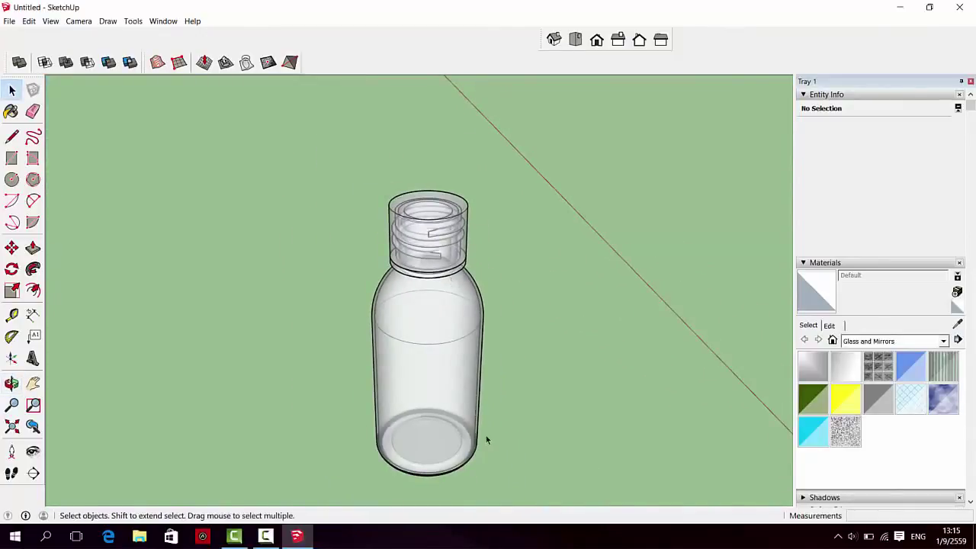
pyautogui.moveTo(485, 440)
pyautogui.mouseDown(button='middle')
pyautogui.moveTo(508, 460)
pyautogui.moveTo(478, 399)
pyautogui.moveTo(523, 371)
pyautogui.moveTo(523, 388)
pyautogui.moveTo(475, 405)
pyautogui.moveTo(467, 374)
pyautogui.mouseUp(button='middle')
pyautogui.scroll(-2, 463, 368)
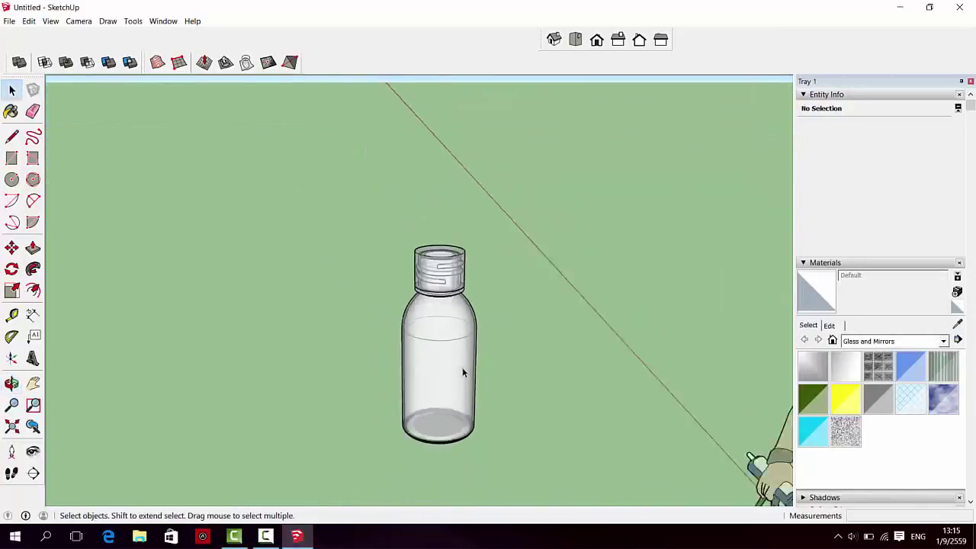
pyautogui.scroll(-1, 457, 358)
pyautogui.scroll(-1, 449, 335)
pyautogui.scroll(1, 496, 406)
pyautogui.scroll(1, 499, 403)
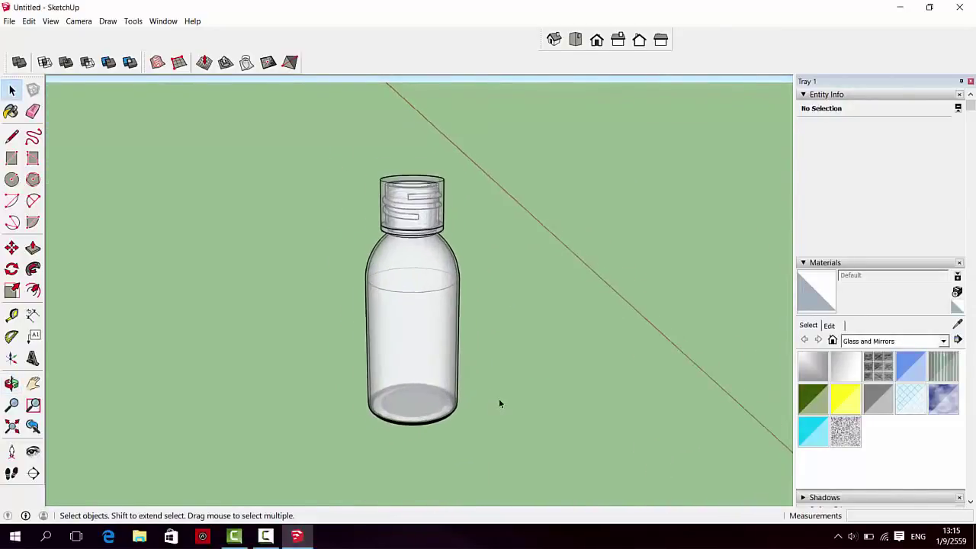
pyautogui.scroll(1, 529, 392)
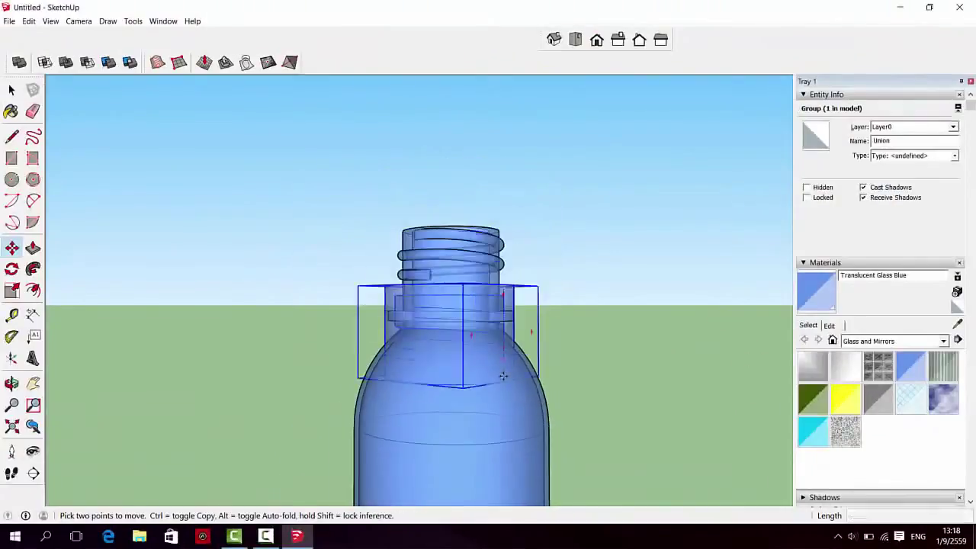
# - Lift the cap 25 cm straight up the blue axis above the neck
pyautogui.click(504, 303)
pyautogui.write('25')
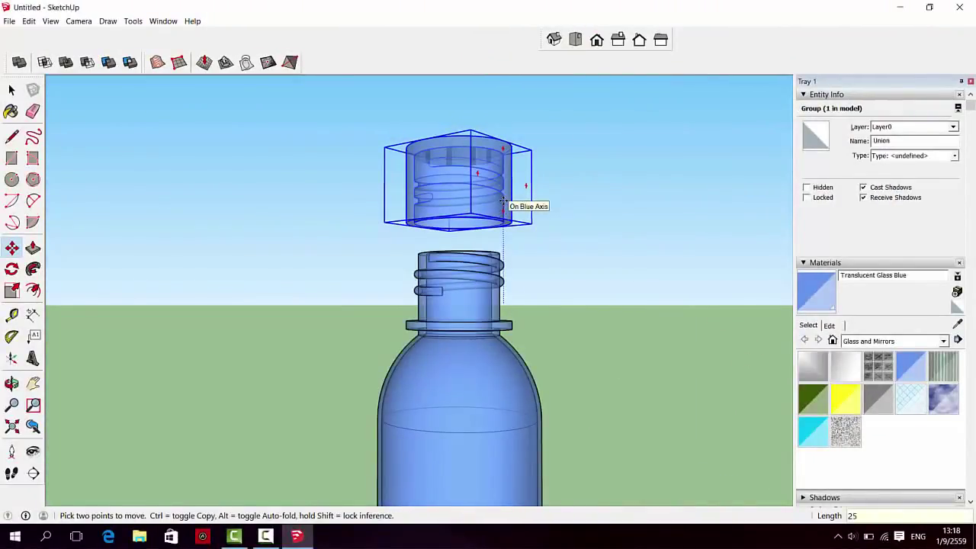
pyautogui.press('Return')
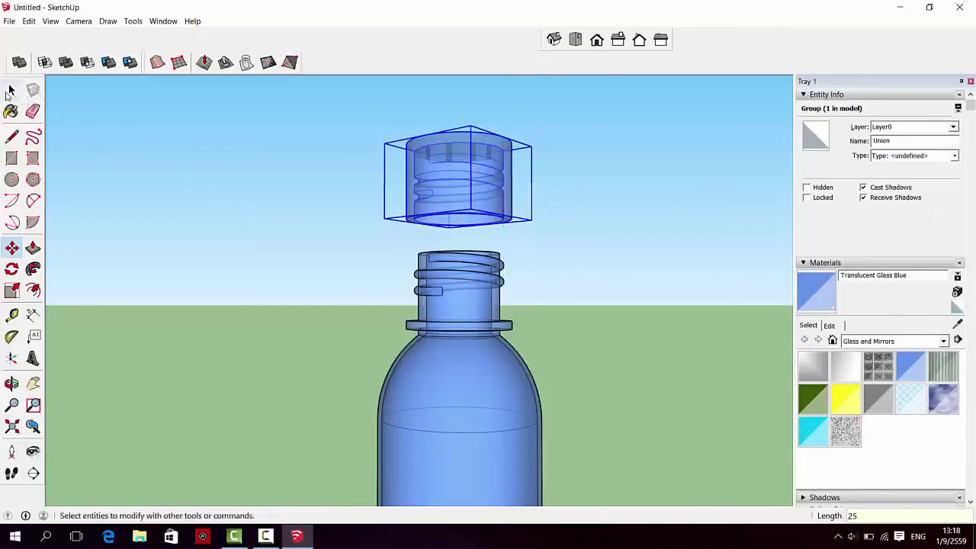
pyautogui.click(12, 89)
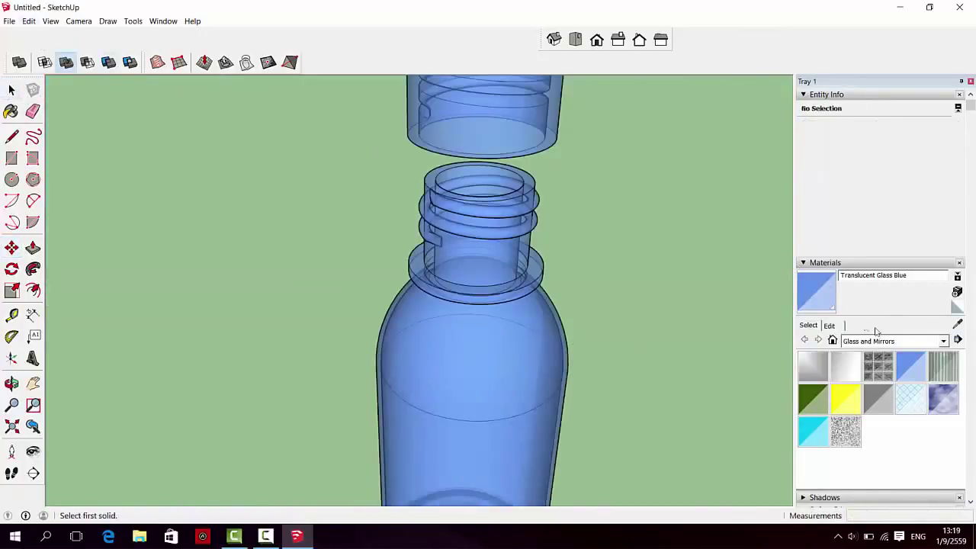
# - Paint the bottle body and neck thread rings with the Mirror 02 material
pyautogui.click(846, 369)
pyautogui.click(528, 378)
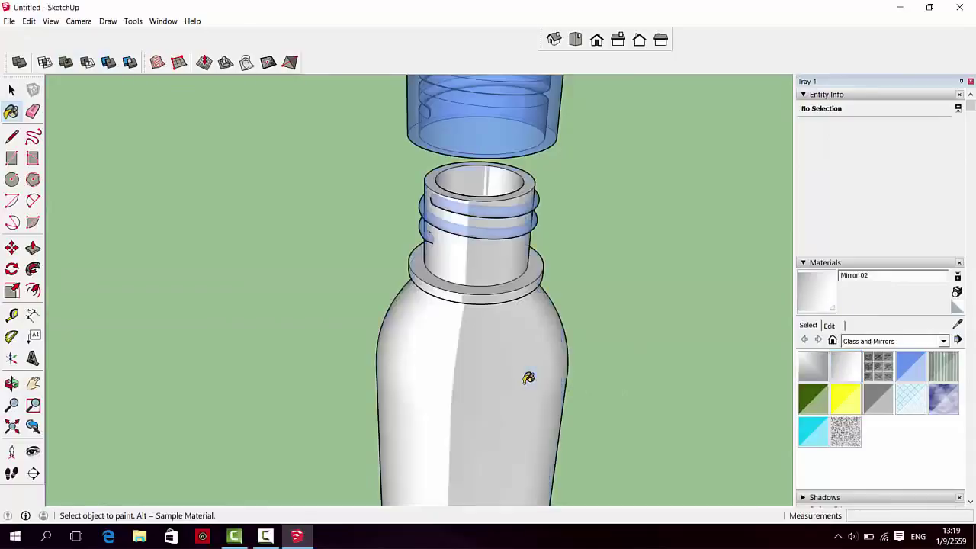
pyautogui.click(512, 232)
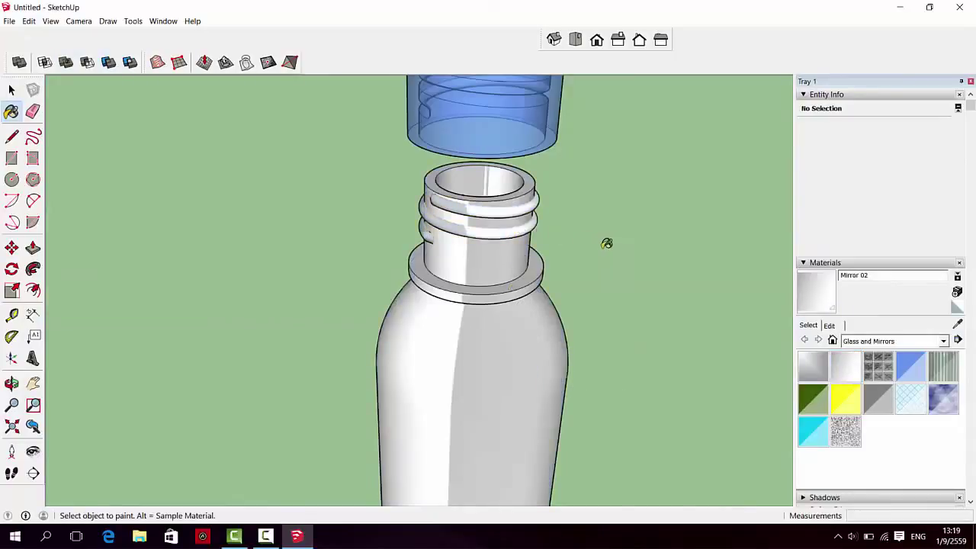
pyautogui.moveTo(606, 244)
pyautogui.mouseDown(button='middle')
pyautogui.moveTo(593, 374)
pyautogui.moveTo(538, 197)
pyautogui.mouseUp(button='middle')
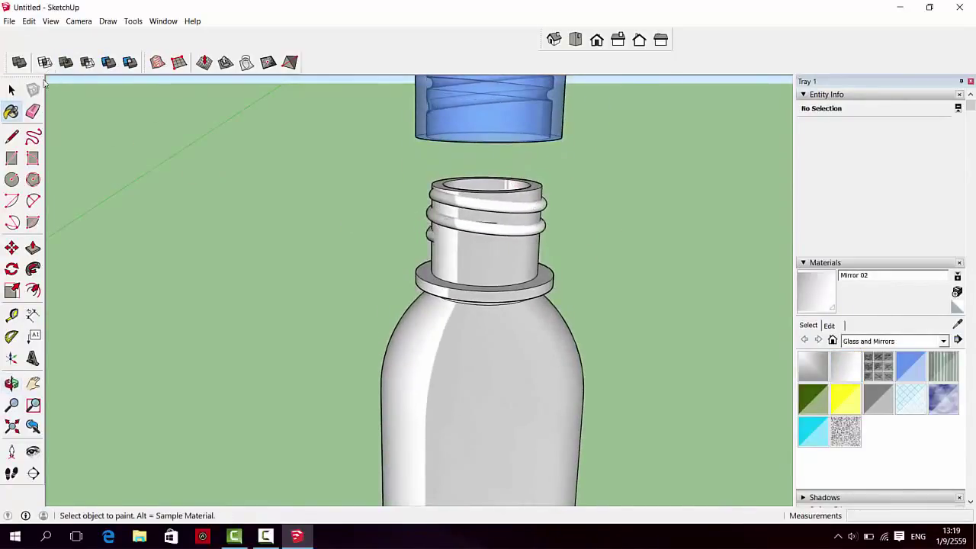
pyautogui.click(15, 91)
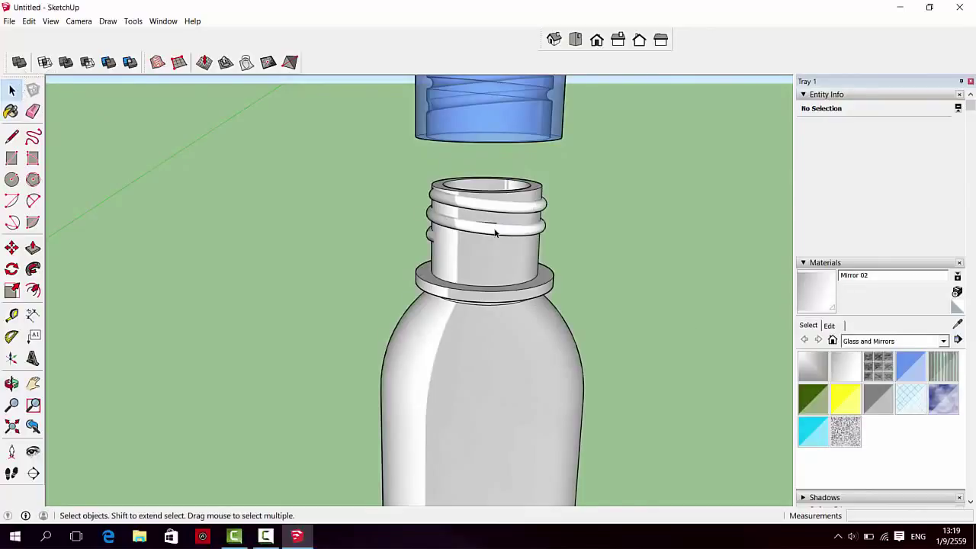
pyautogui.click(536, 324)
pyautogui.click(695, 305)
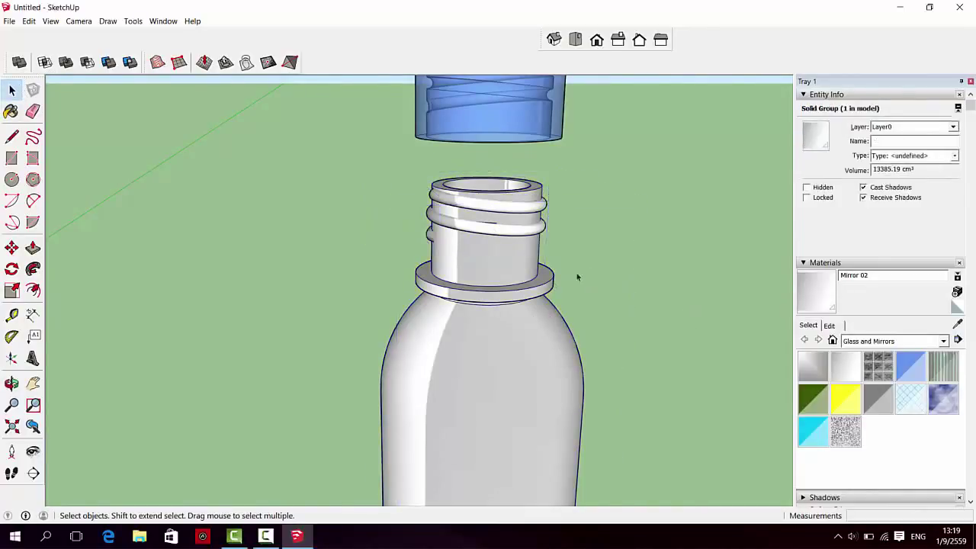
pyautogui.moveTo(577, 272)
pyautogui.mouseDown(button='middle')
pyautogui.moveTo(594, 370)
pyautogui.moveTo(593, 327)
pyautogui.mouseUp(button='middle')
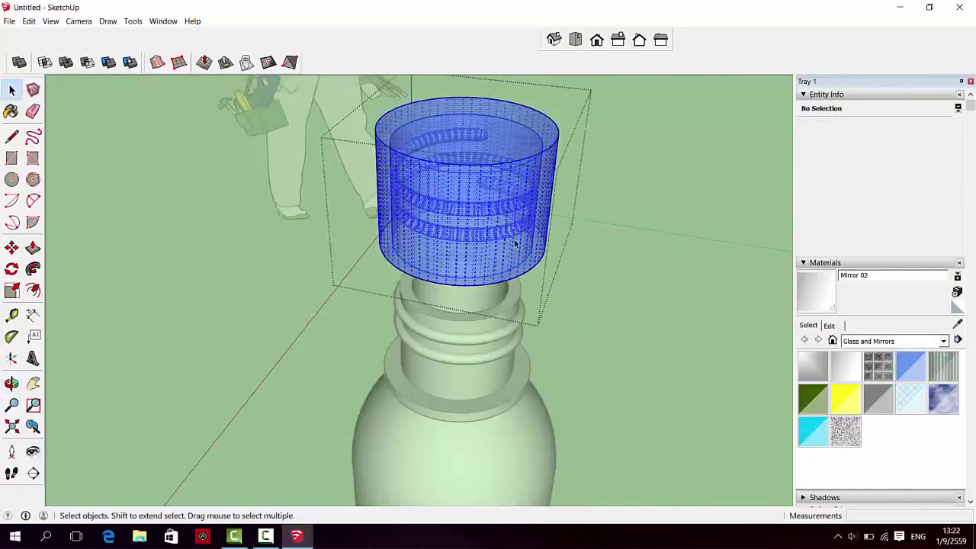
# - Paint the cap with the Mirror 02 material
pyautogui.click(842, 365)
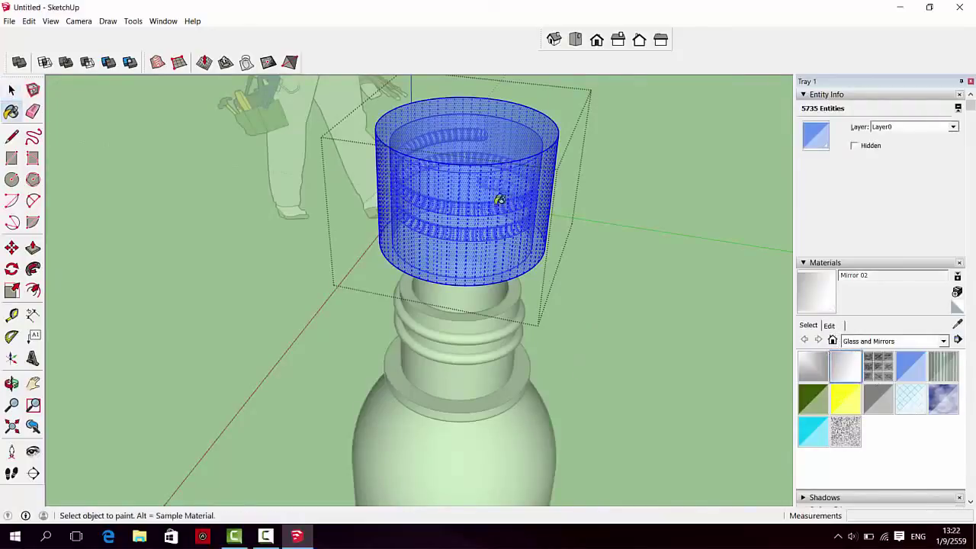
pyautogui.click(461, 200)
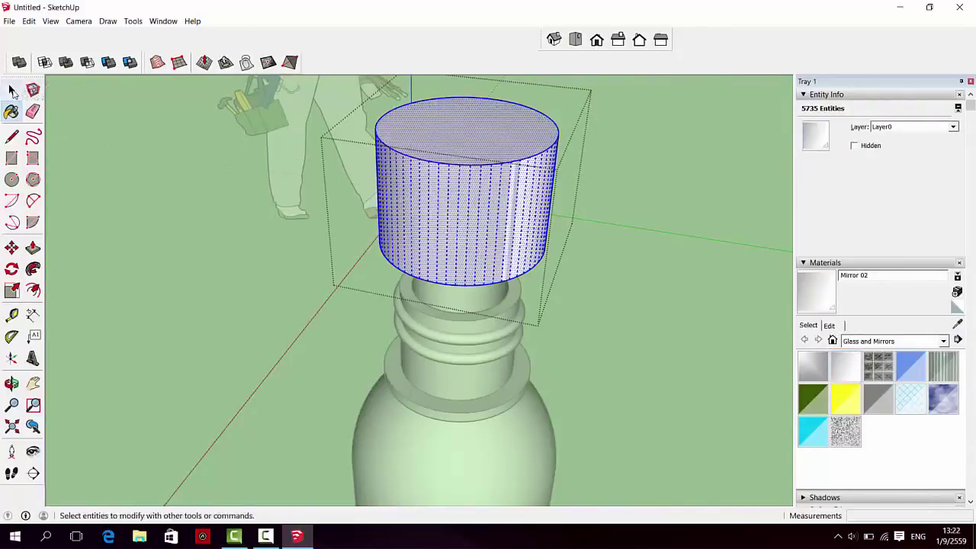
pyautogui.click(12, 90)
pyautogui.click(577, 334)
# - Orbit around to inspect the cap's threaded underside and the whole bottle
pyautogui.press('o')
pyautogui.moveTo(590, 333); pyautogui.dragTo(599, 97)
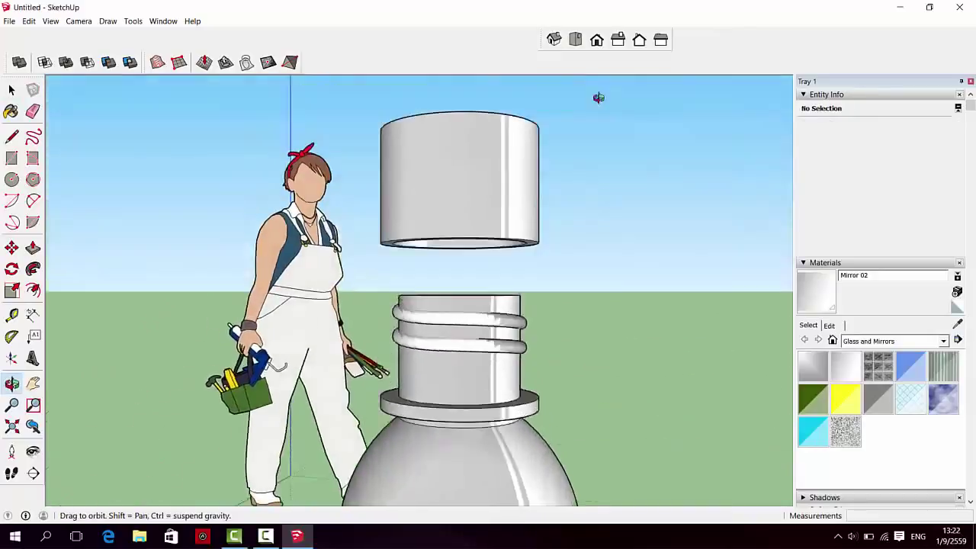
pyautogui.press('space')
pyautogui.moveTo(598, 97); pyautogui.dragTo(475, 211, button='middle')
pyautogui.scroll(3, 475, 211)
pyautogui.moveTo(545, 312)
pyautogui.mouseDown(button='middle')
pyautogui.moveTo(517, 262)
pyautogui.moveTo(452, 206)
pyautogui.moveTo(505, 348)
pyautogui.moveTo(506, 327)
pyautogui.mouseUp(button='middle')
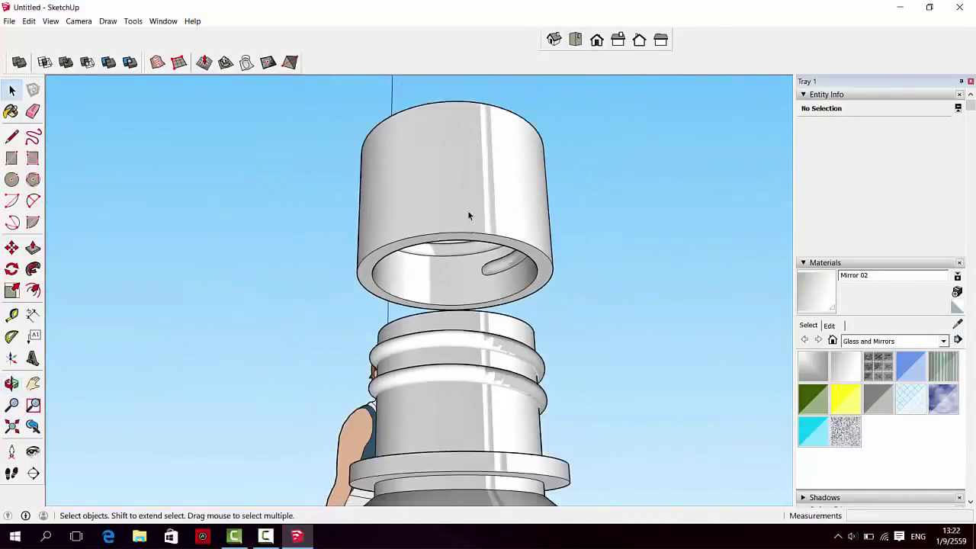
pyautogui.scroll(-3, 467, 210)
pyautogui.scroll(-3, 465, 175)
pyautogui.moveTo(465, 175)
pyautogui.mouseDown(button='middle')
pyautogui.moveTo(655, 359)
pyautogui.moveTo(663, 342)
pyautogui.mouseUp(button='middle')
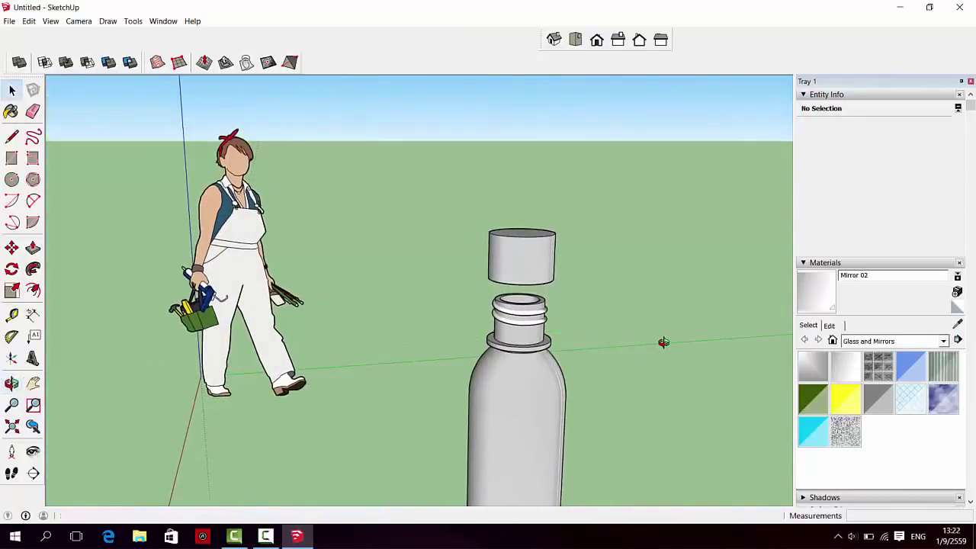
pyautogui.moveTo(448, 240); pyautogui.dragTo(513, 417, button='middle')
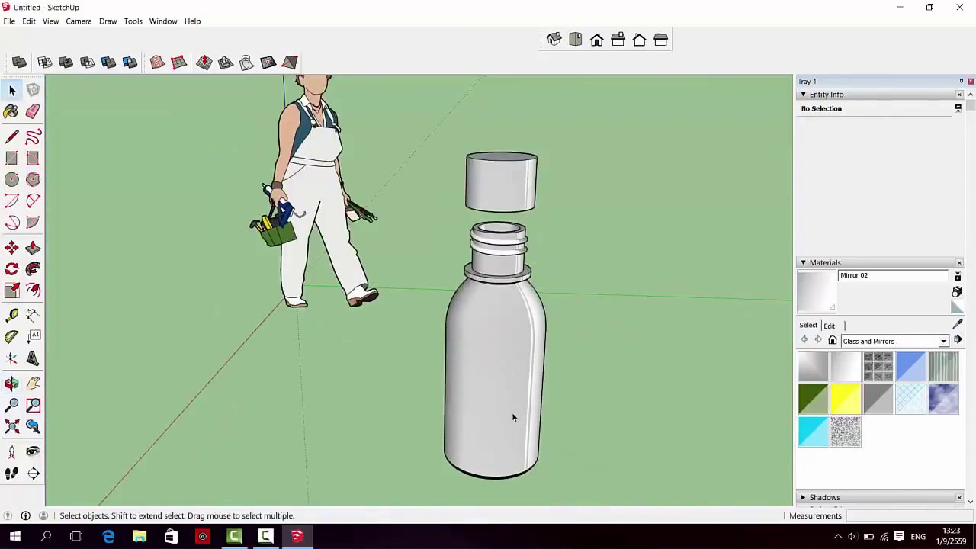
pyautogui.moveTo(571, 406)
pyautogui.mouseDown(button='middle')
pyautogui.moveTo(572, 283)
pyautogui.moveTo(536, 124)
pyautogui.moveTo(530, 201)
pyautogui.moveTo(582, 429)
pyautogui.mouseUp(button='middle')
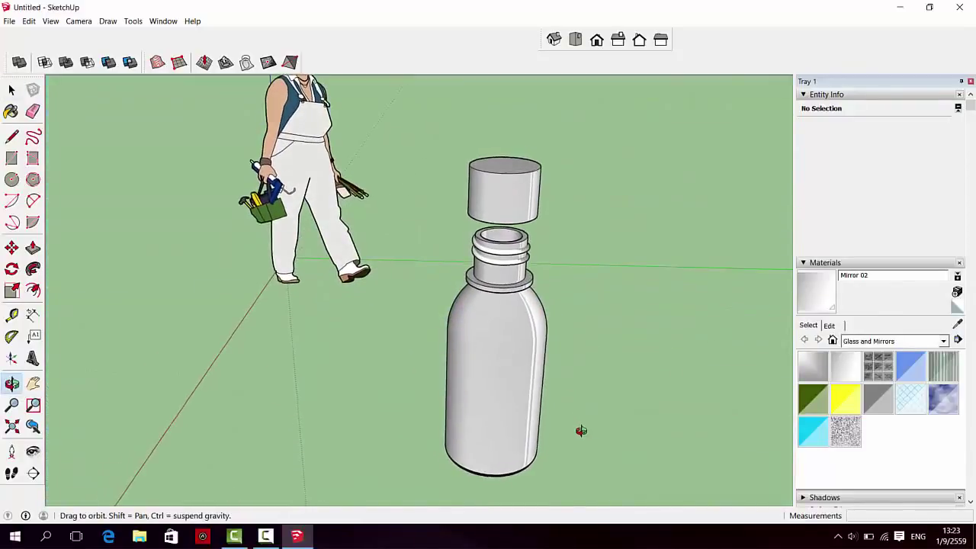
# - Move the cap 25 cm down the blue axis so it sits on the threaded neck
pyautogui.click(506, 191)
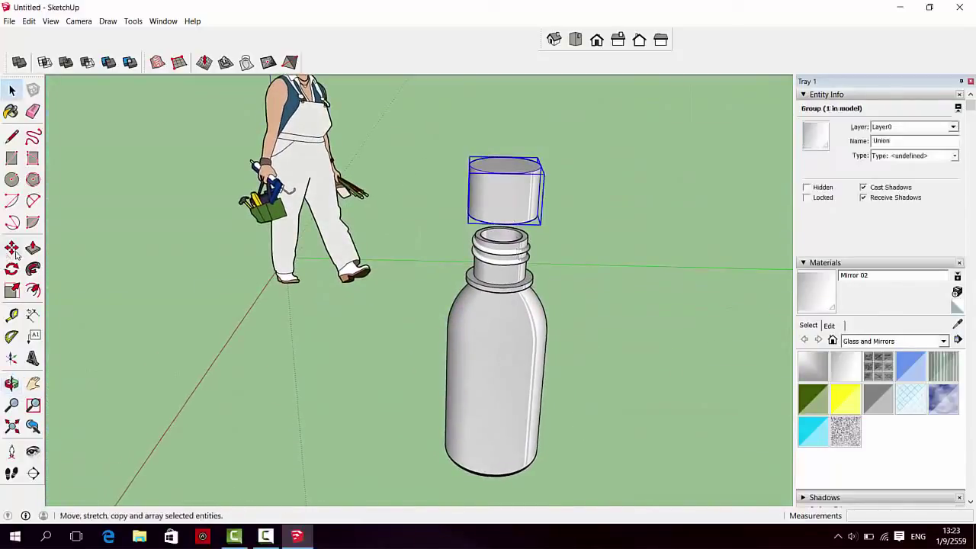
pyautogui.press('m')
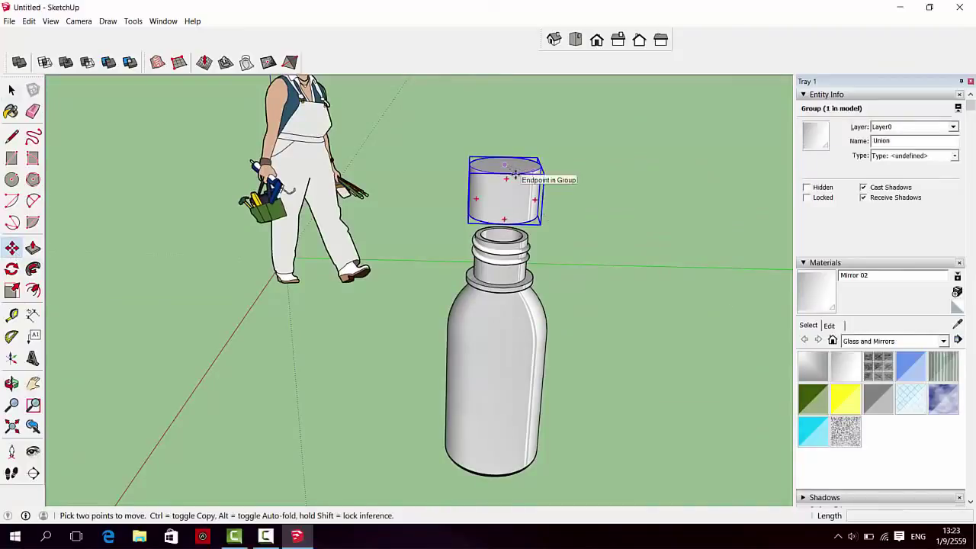
pyautogui.click(516, 190)
pyautogui.write('25')
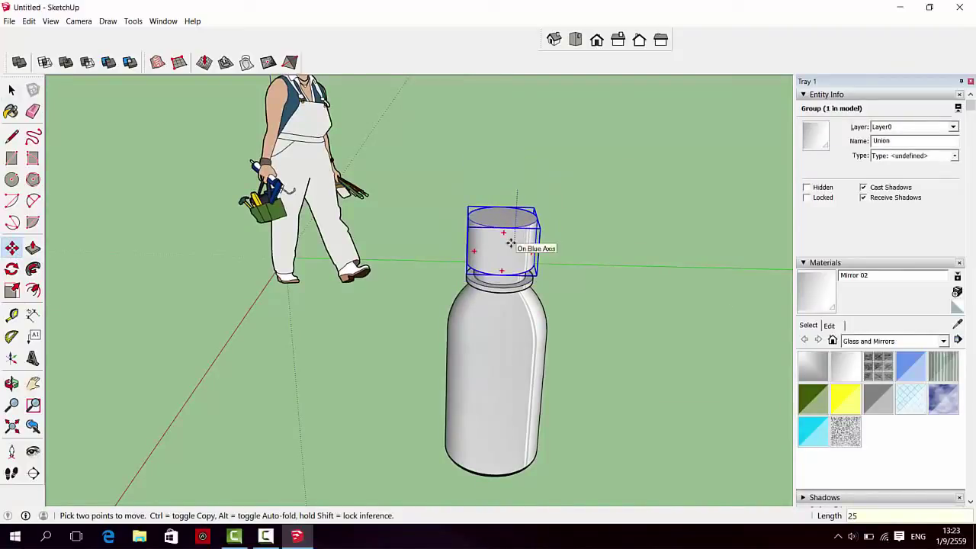
pyautogui.press('Return')
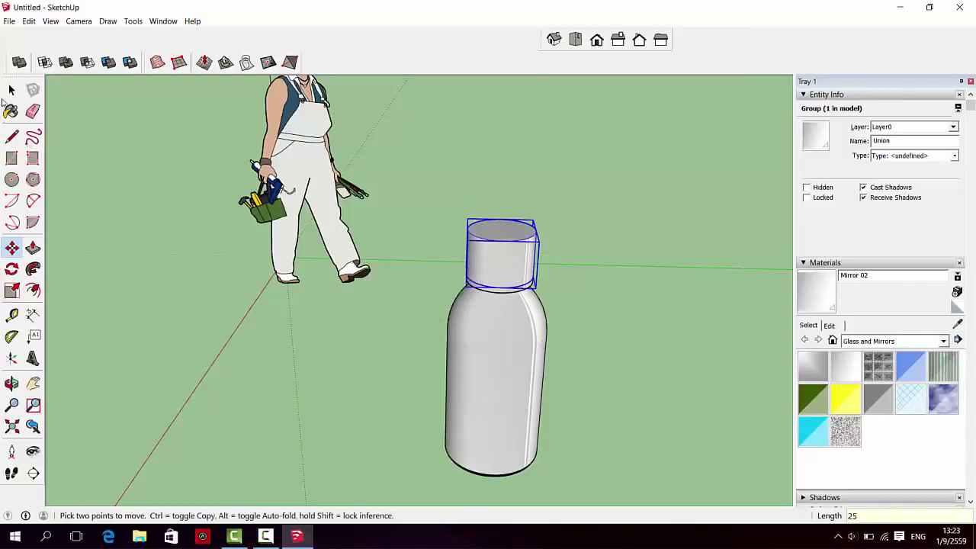
pyautogui.click(6, 90)
pyautogui.scroll(3, 526, 424)
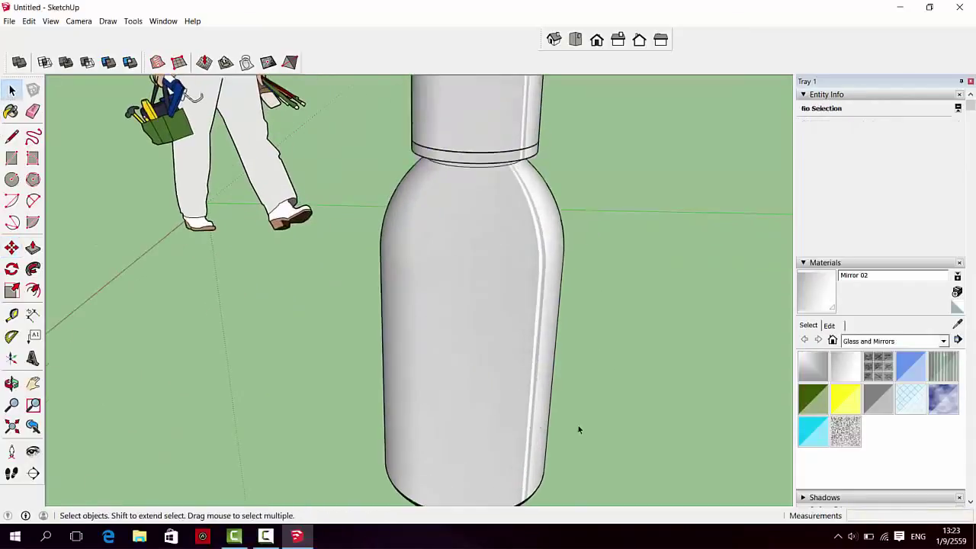
pyautogui.scroll(-3, 577, 427)
pyautogui.moveTo(599, 414)
pyautogui.mouseDown(button='middle')
pyautogui.moveTo(553, 270)
pyautogui.moveTo(544, 370)
pyautogui.moveTo(587, 405)
pyautogui.moveTo(670, 422)
pyautogui.mouseUp(button='middle')
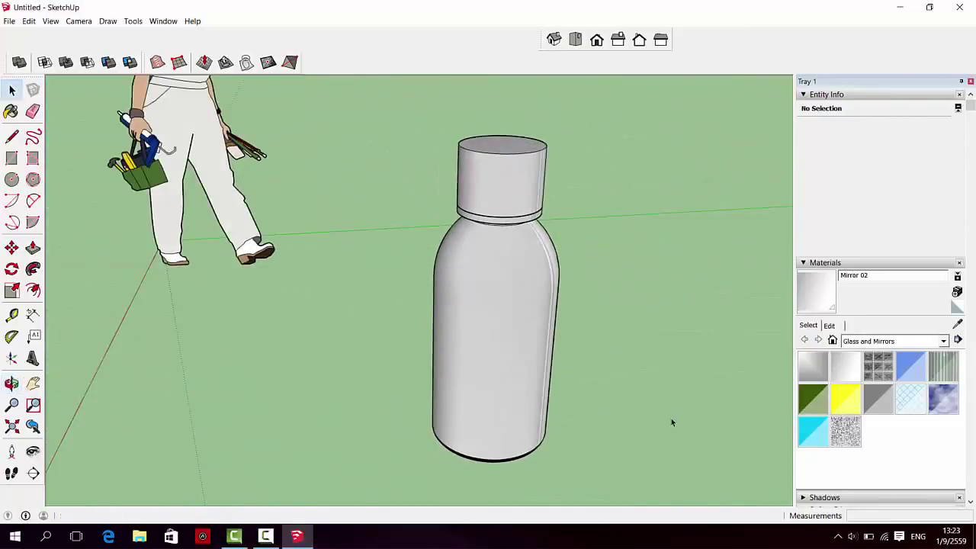